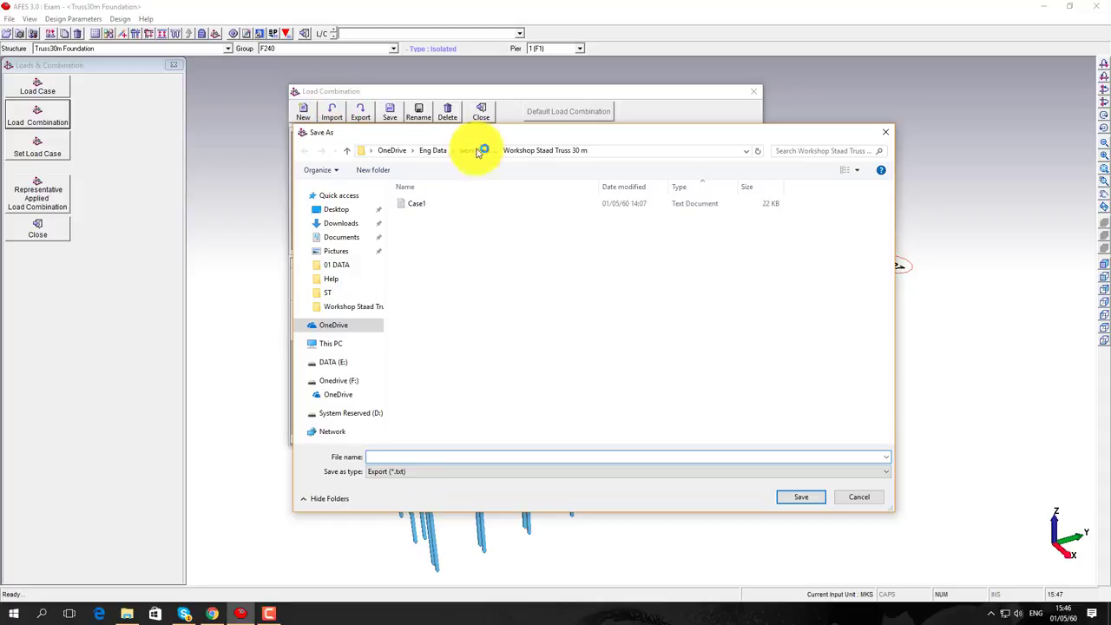
Export group F240's load combinations to the text file Case1, then save the combinations and close their settings
{"action": "left_click", "coordinate": [415, 205]}
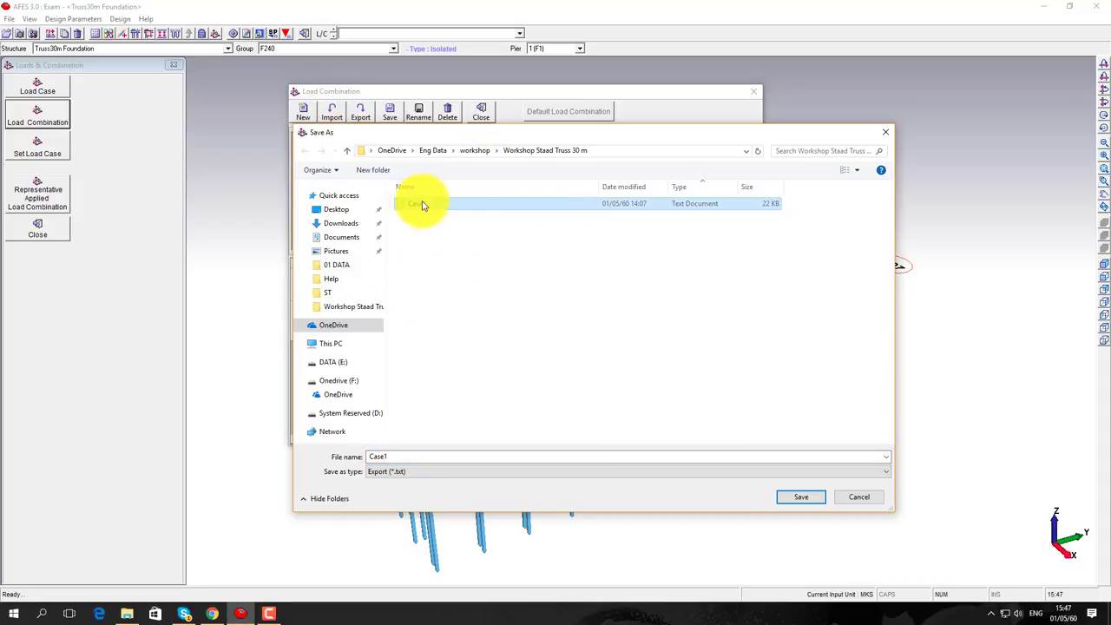
{"action": "left_click", "coordinate": [802, 496]}
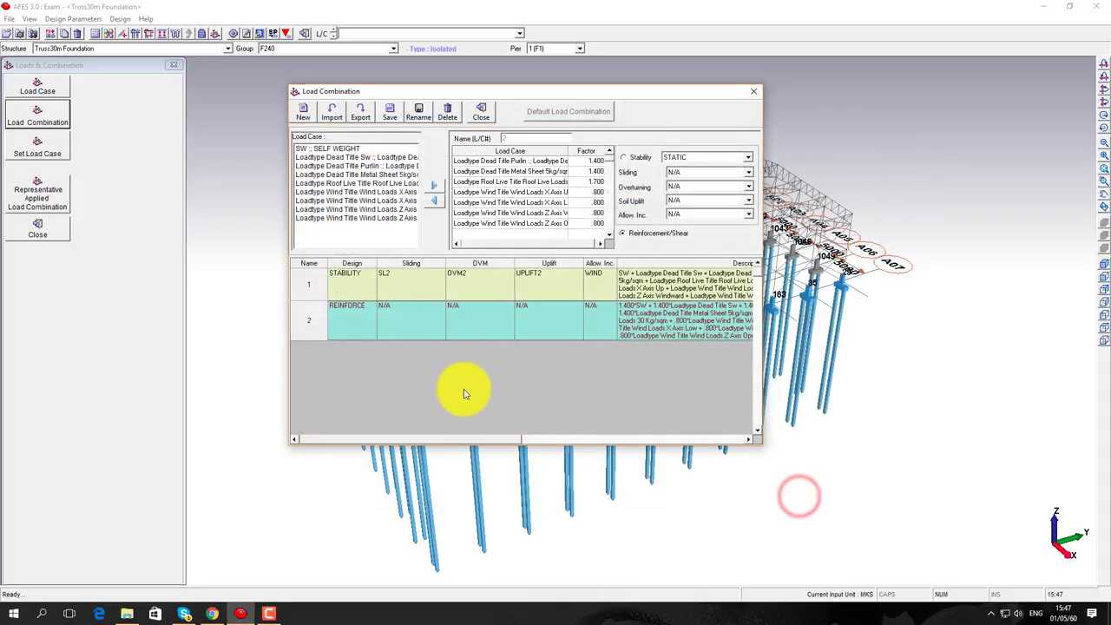
{"action": "left_click", "coordinate": [389, 115]}
{"action": "left_click", "coordinate": [481, 115]}
{"action": "left_click", "coordinate": [330, 150]}
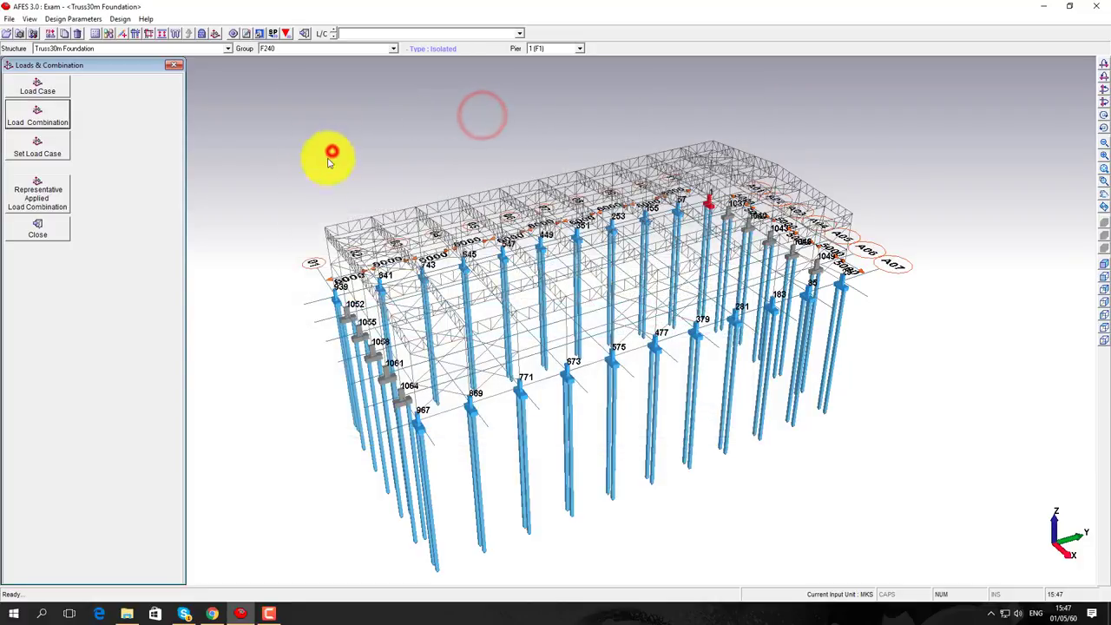
Switch to foundation group F240A and review its assigned dead and wind load cases
{"action": "left_click", "coordinate": [298, 49]}
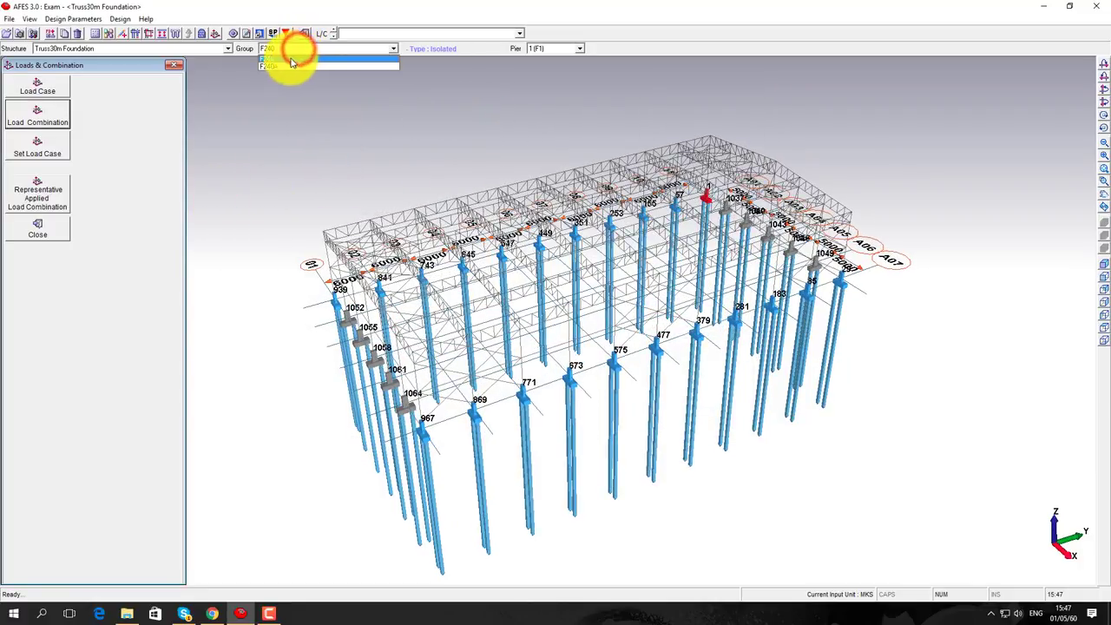
{"action": "left_click", "coordinate": [283, 67]}
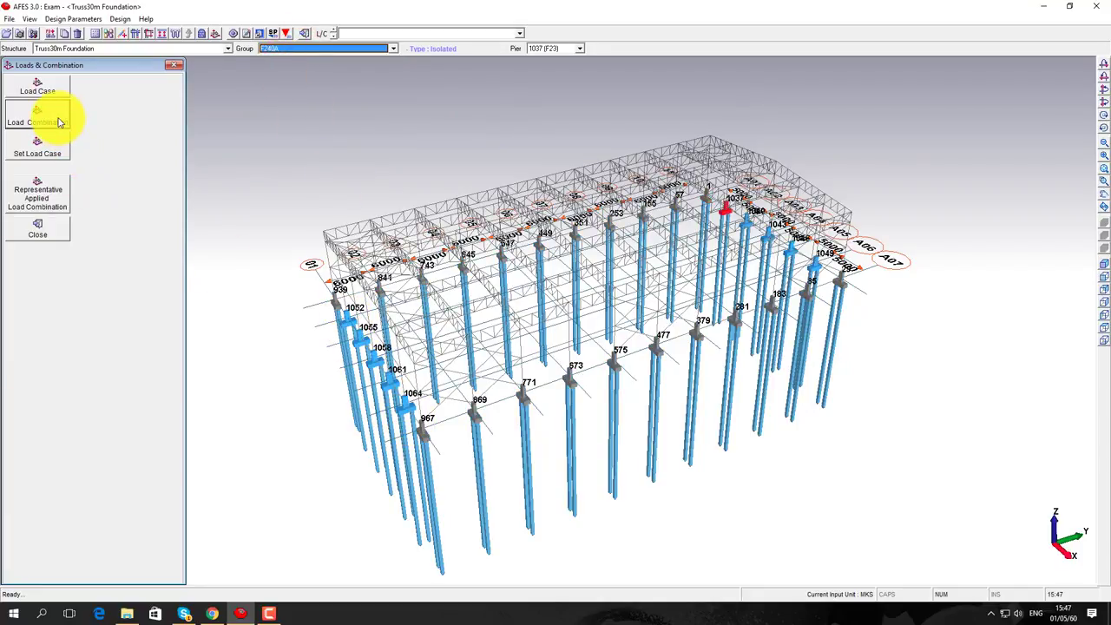
{"action": "left_click", "coordinate": [44, 87]}
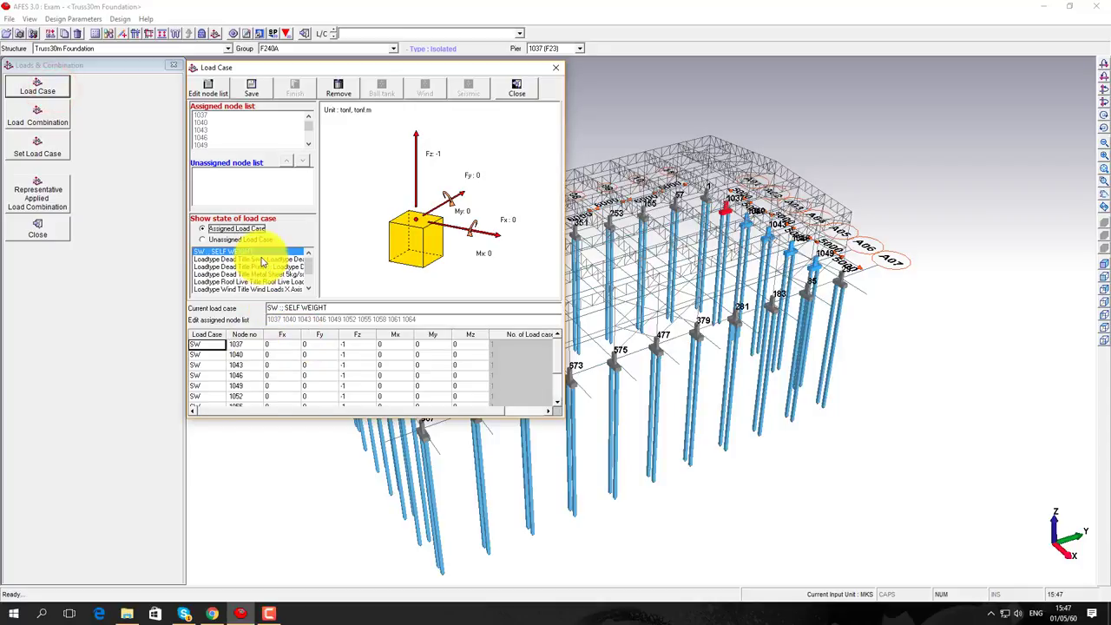
{"action": "left_click", "coordinate": [261, 260]}
{"action": "scroll", "coordinate": [261, 269], "scroll_direction": "down", "scroll_amount": 1}
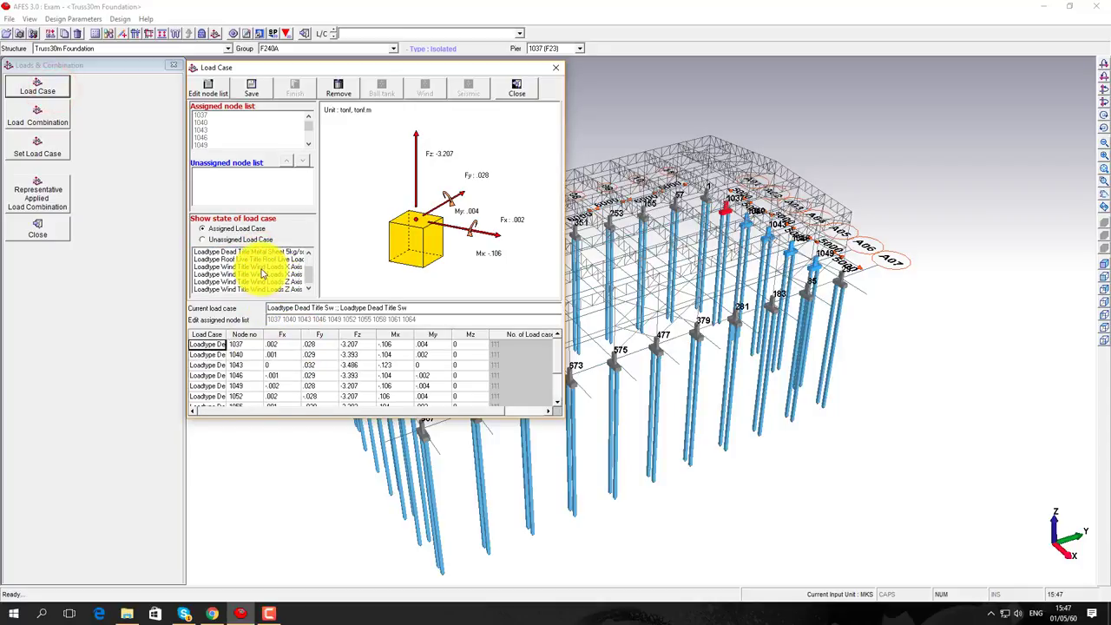
{"action": "left_click", "coordinate": [270, 275]}
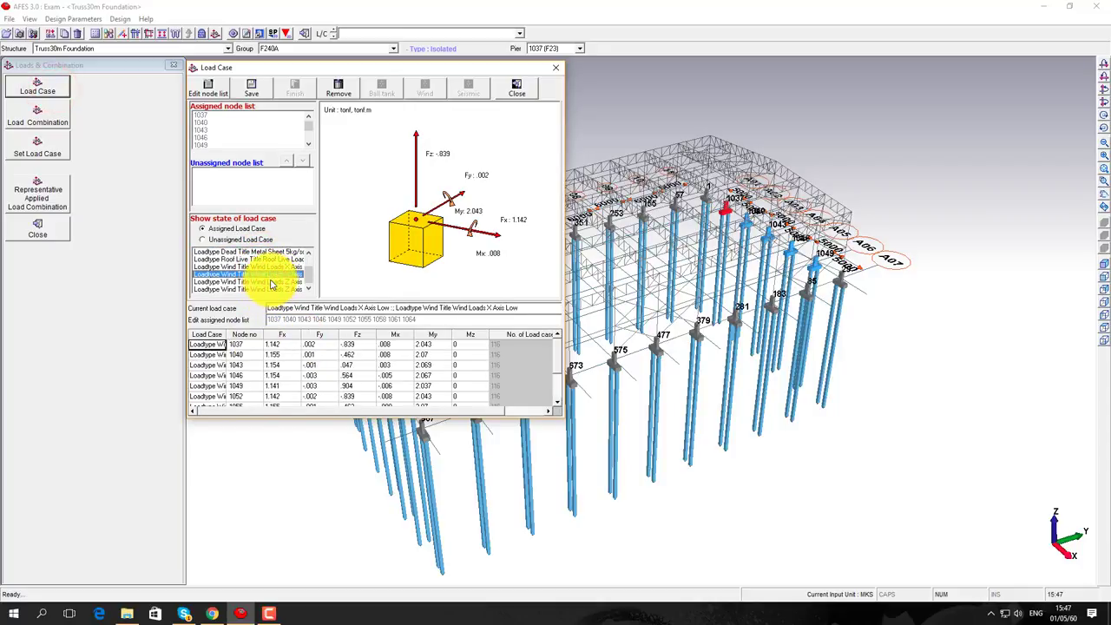
{"action": "left_click", "coordinate": [271, 282]}
{"action": "left_click", "coordinate": [276, 289]}
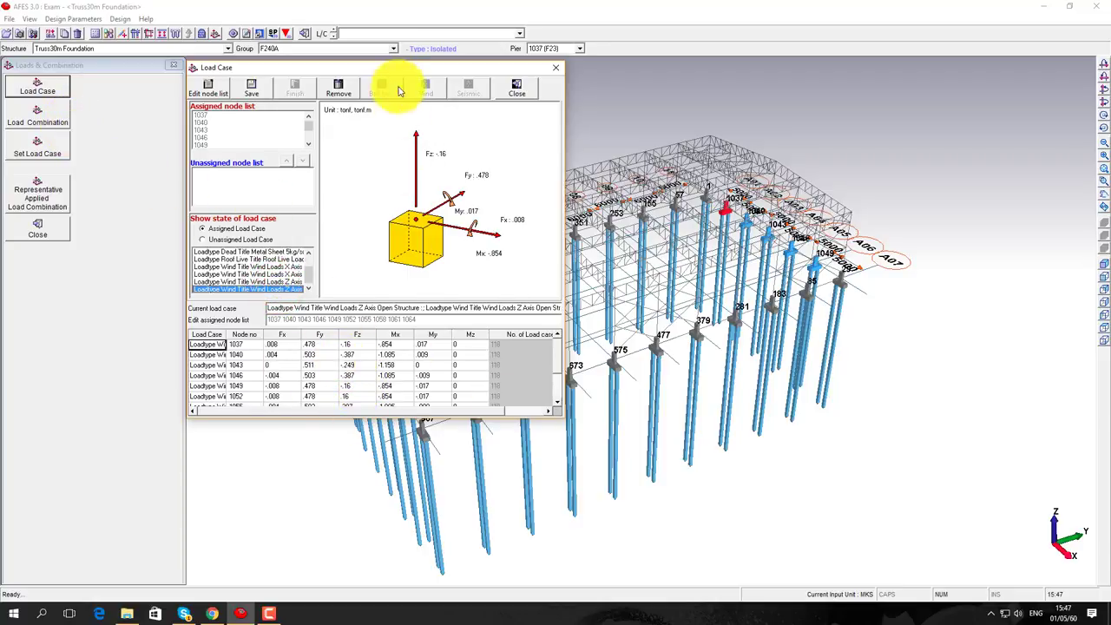
{"action": "left_click_drag", "start_coordinate": [369, 67], "coordinate": [499, 92]}
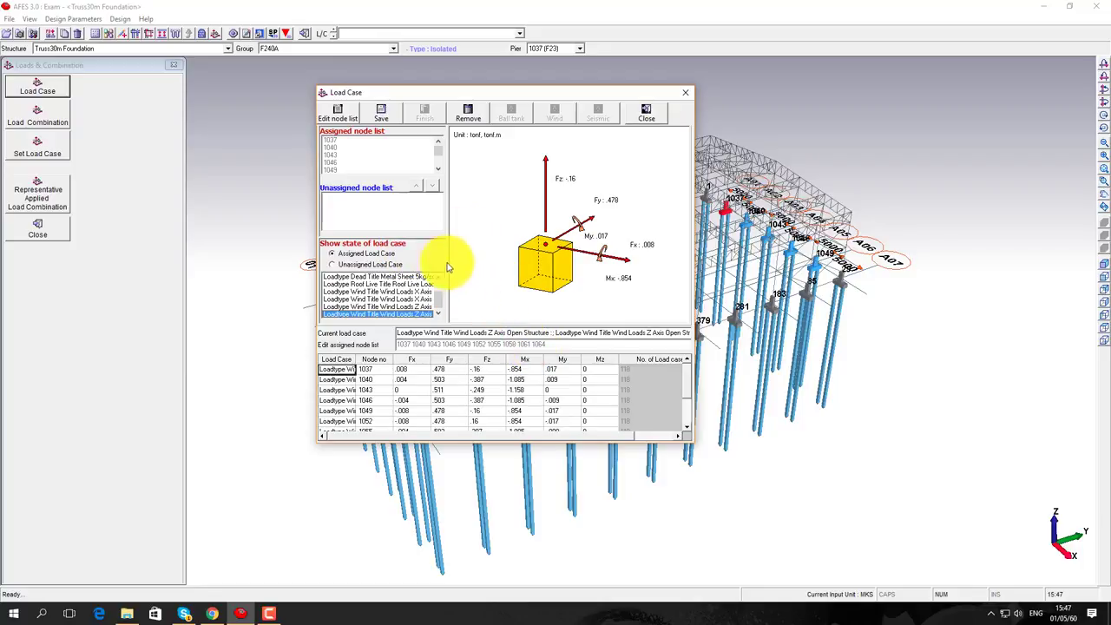
{"action": "left_click", "coordinate": [651, 116]}
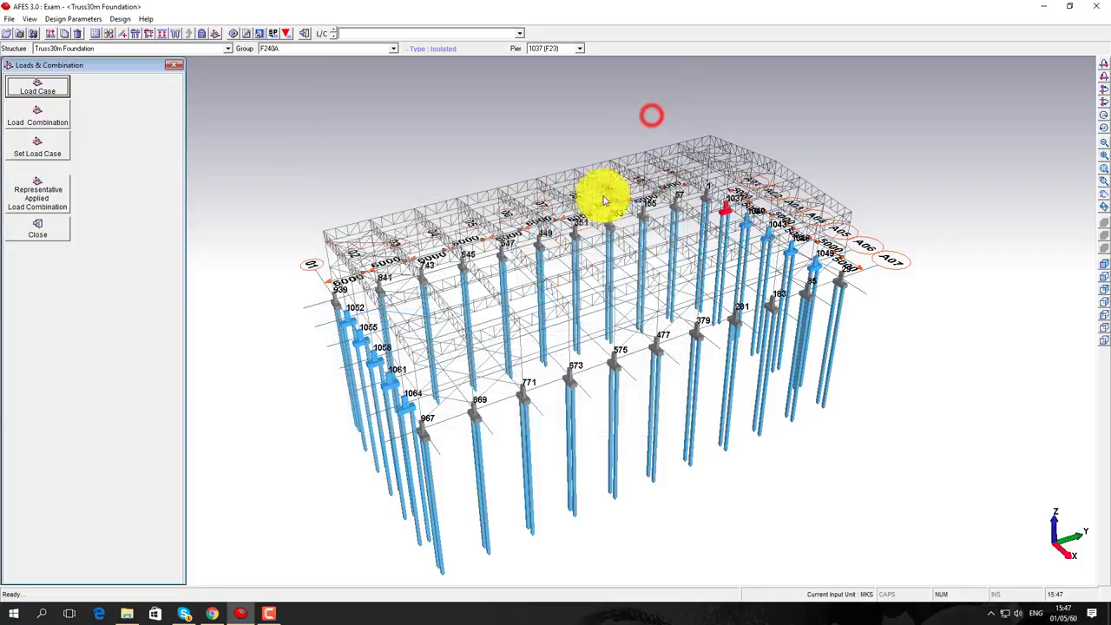
Import the load combinations from the Case1 text file into group F240A
{"action": "left_click", "coordinate": [49, 117]}
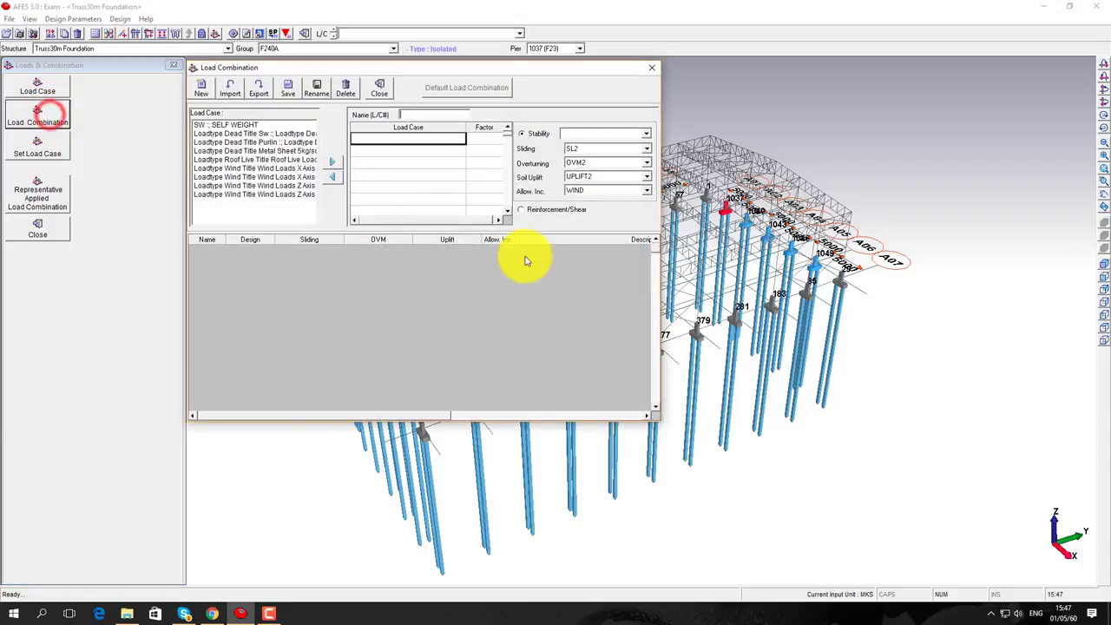
{"action": "left_click_drag", "start_coordinate": [462, 73], "coordinate": [594, 137]}
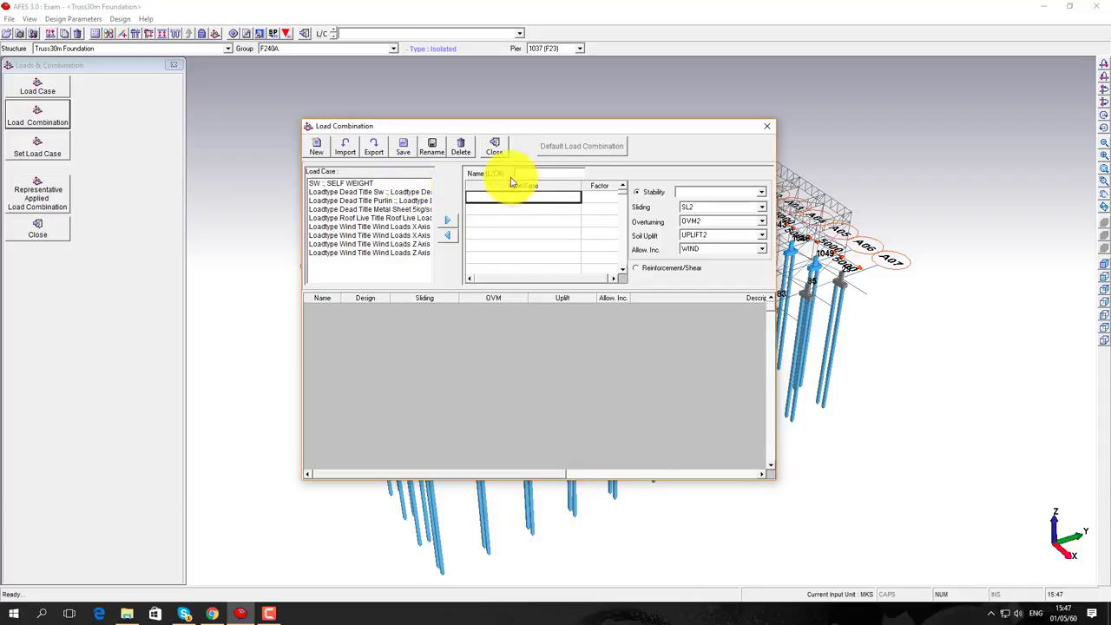
{"action": "left_click", "coordinate": [350, 152]}
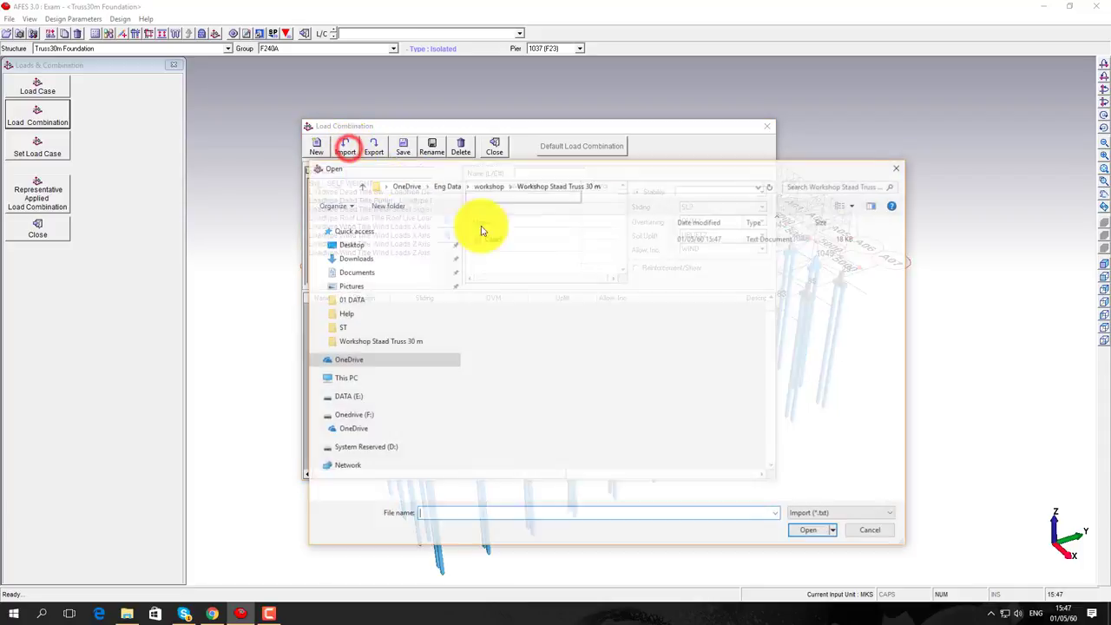
{"action": "left_click", "coordinate": [494, 238]}
{"action": "left_click", "coordinate": [812, 537]}
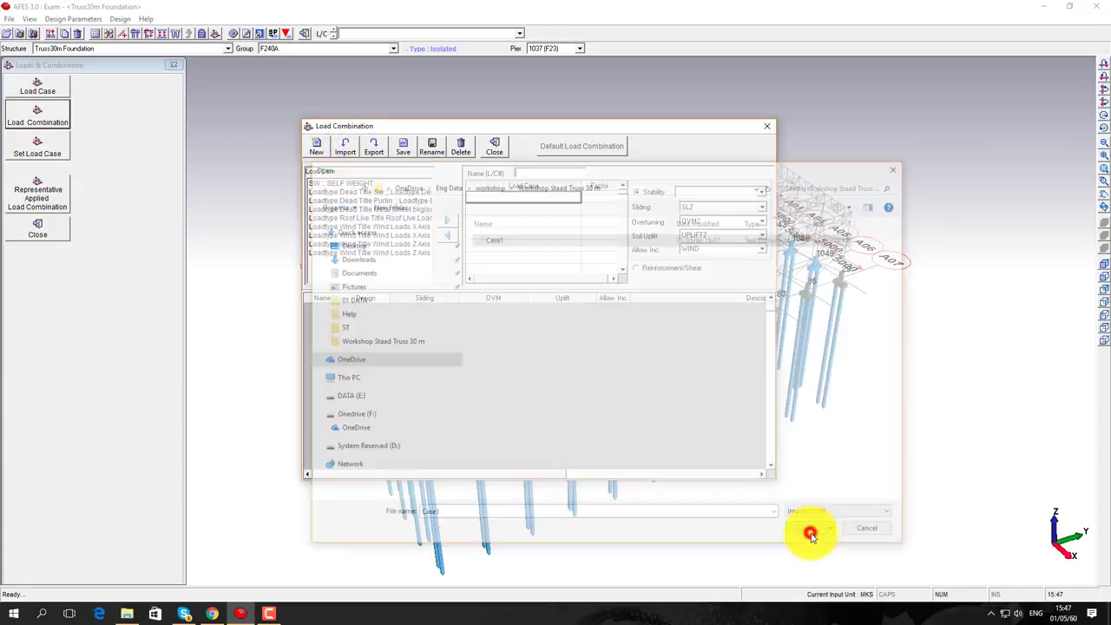
{"action": "left_click", "coordinate": [519, 359]}
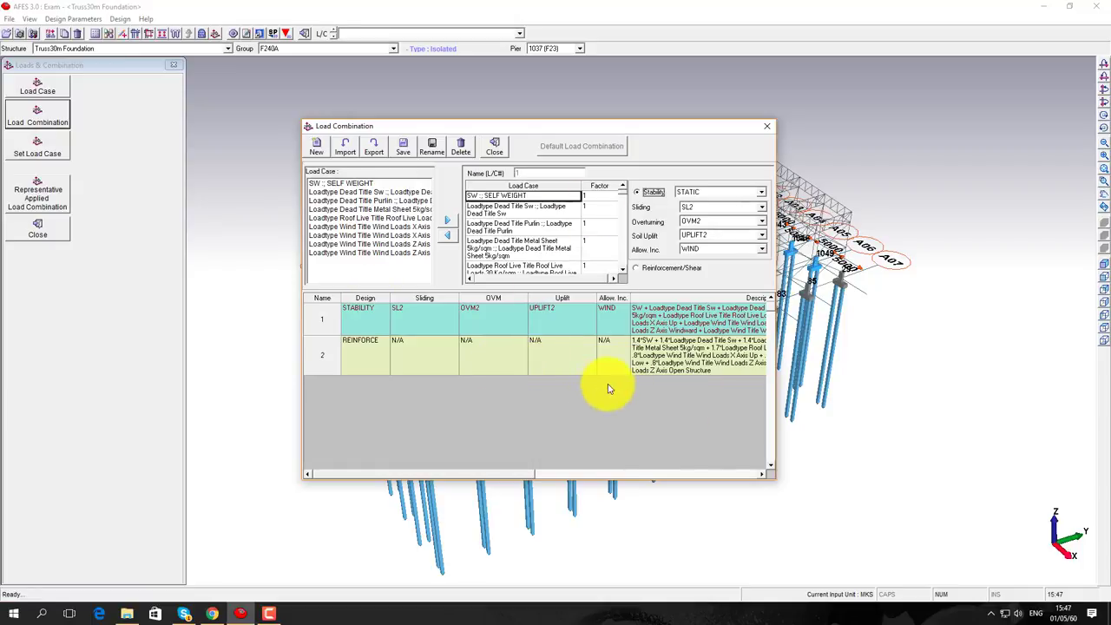
Check the imported stability and reinforcement combinations, save them for the group and close the load settings
{"action": "left_click", "coordinate": [359, 316]}
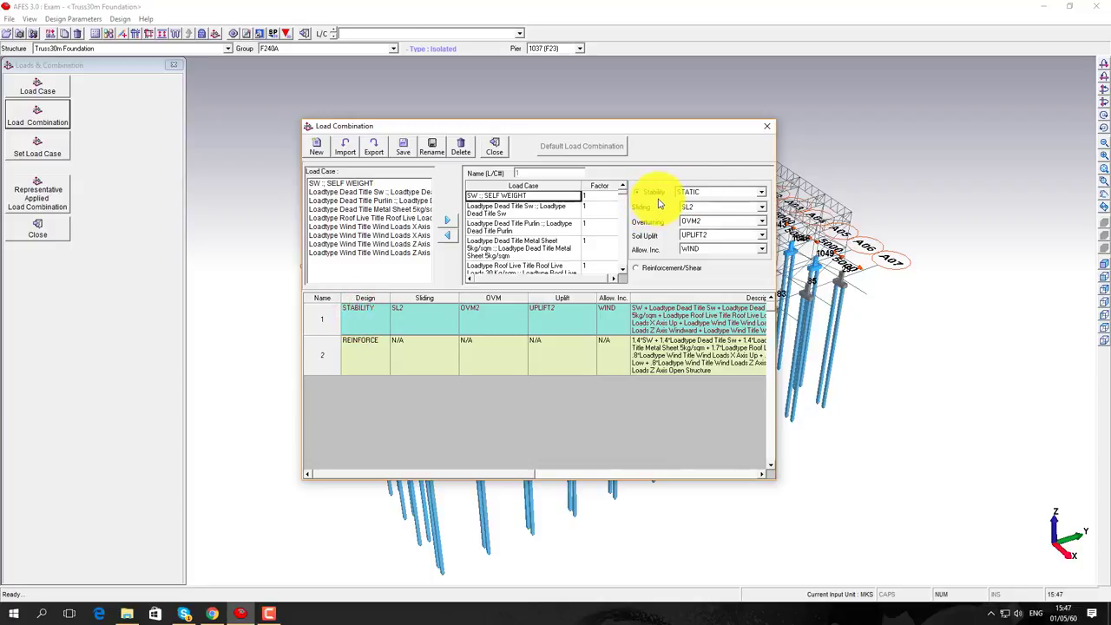
{"action": "left_click", "coordinate": [365, 352]}
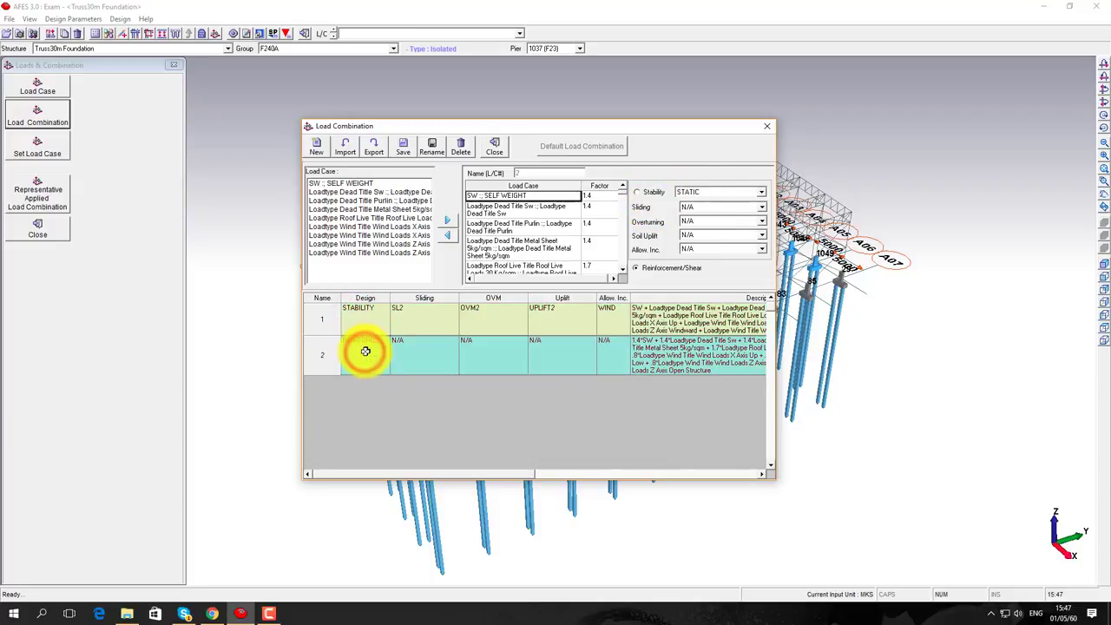
{"action": "left_click", "coordinate": [404, 152]}
{"action": "left_click", "coordinate": [495, 147]}
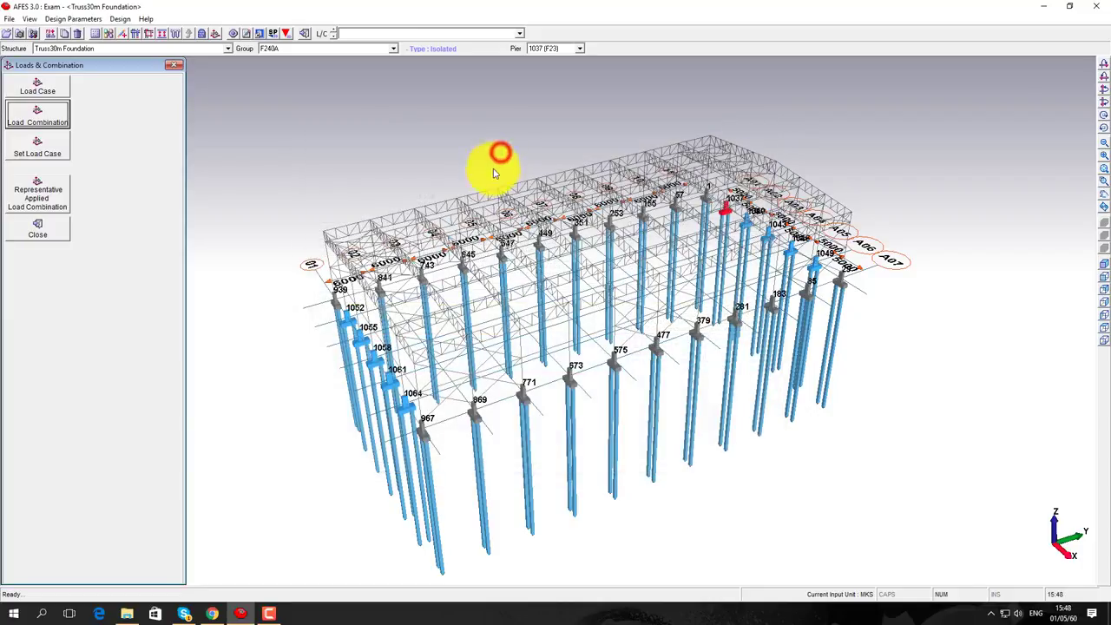
{"action": "left_click", "coordinate": [391, 155]}
{"action": "left_click", "coordinate": [38, 228]}
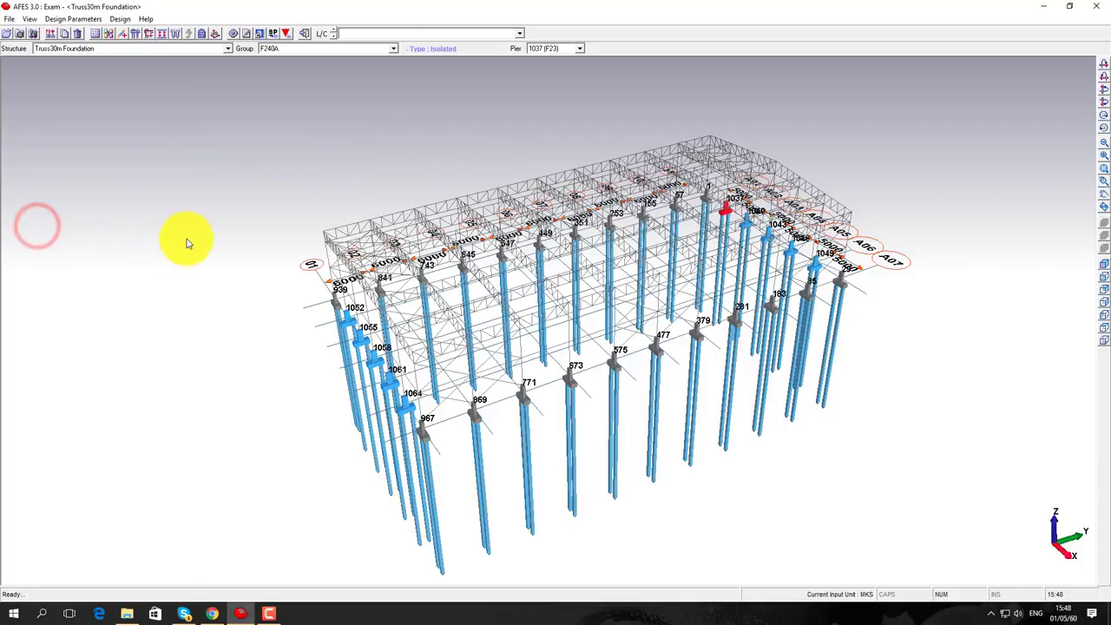
Open the design settings for all groups and enable PM Design as the pier design method
{"action": "left_click", "coordinate": [234, 34]}
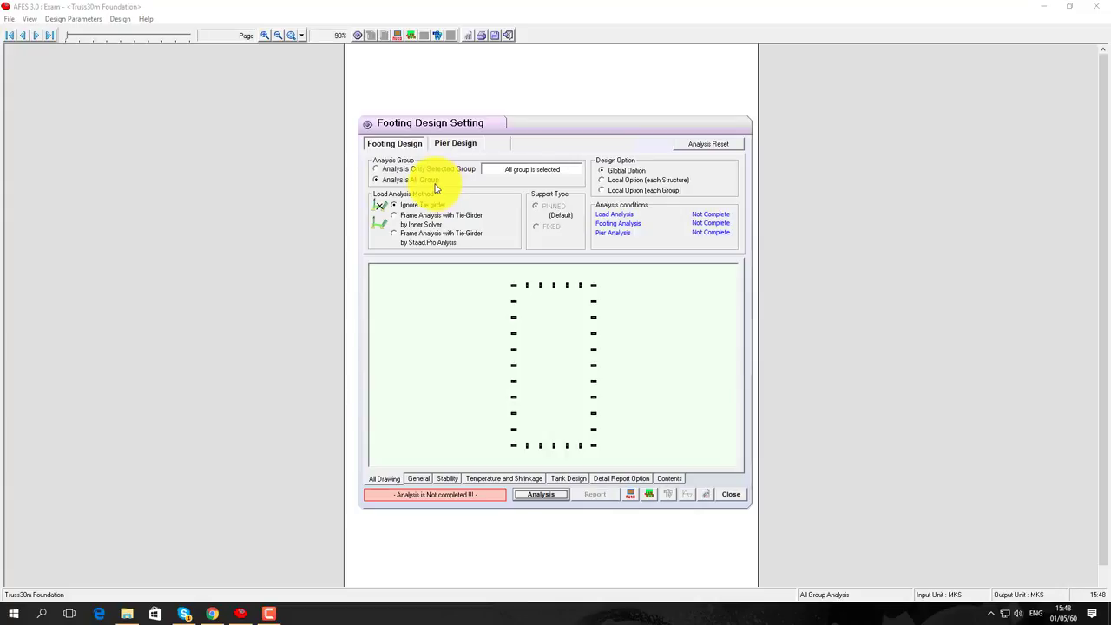
{"action": "left_click", "coordinate": [455, 143]}
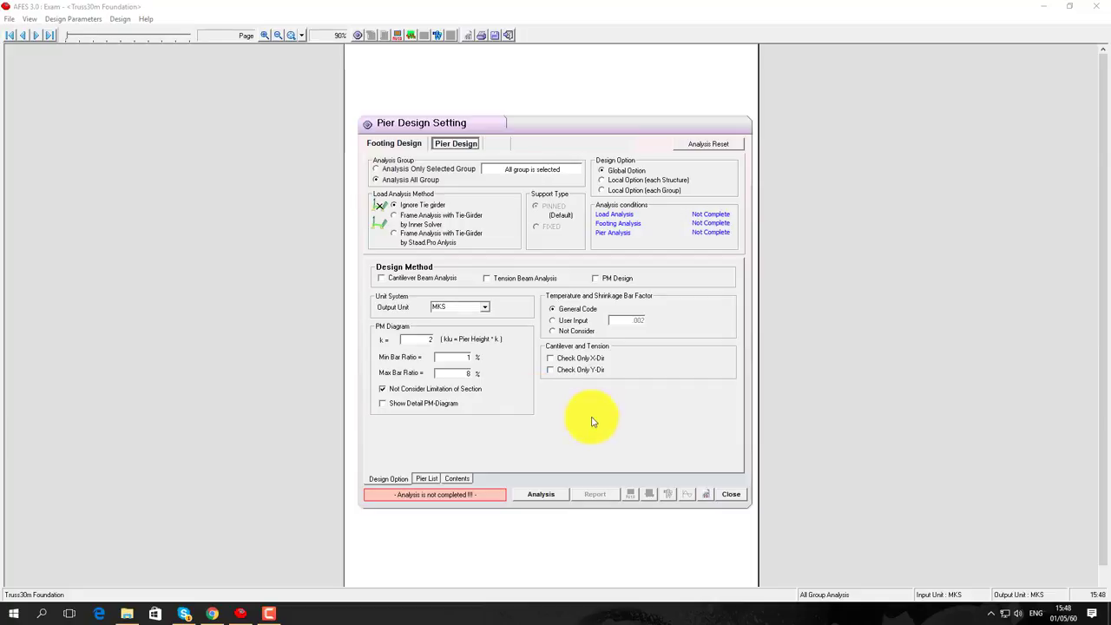
{"action": "left_click", "coordinate": [612, 277]}
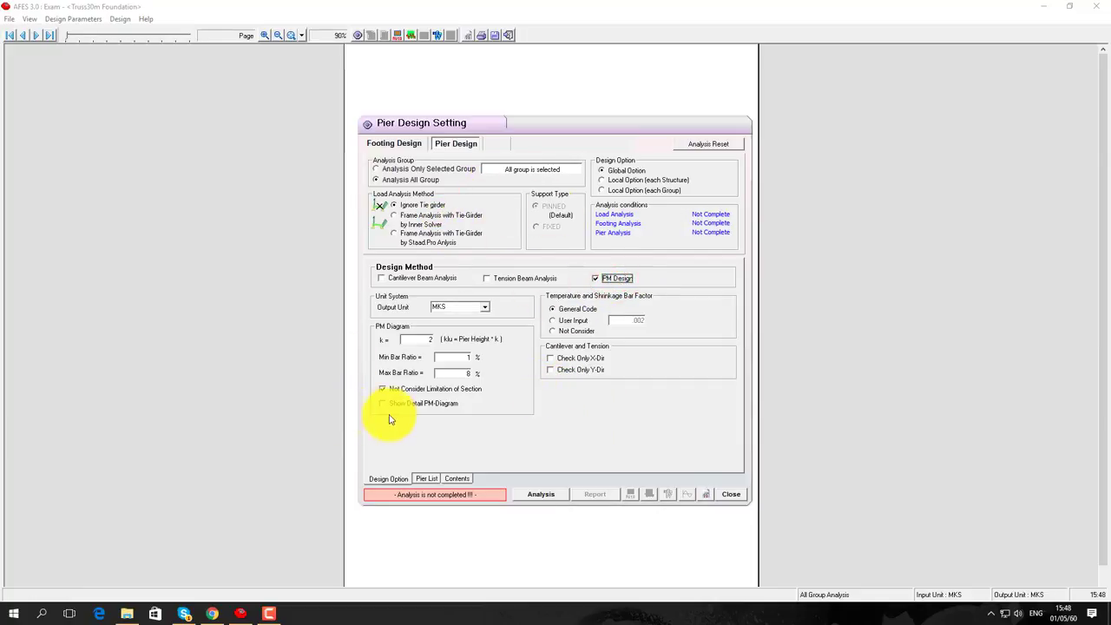
{"action": "left_click", "coordinate": [603, 281]}
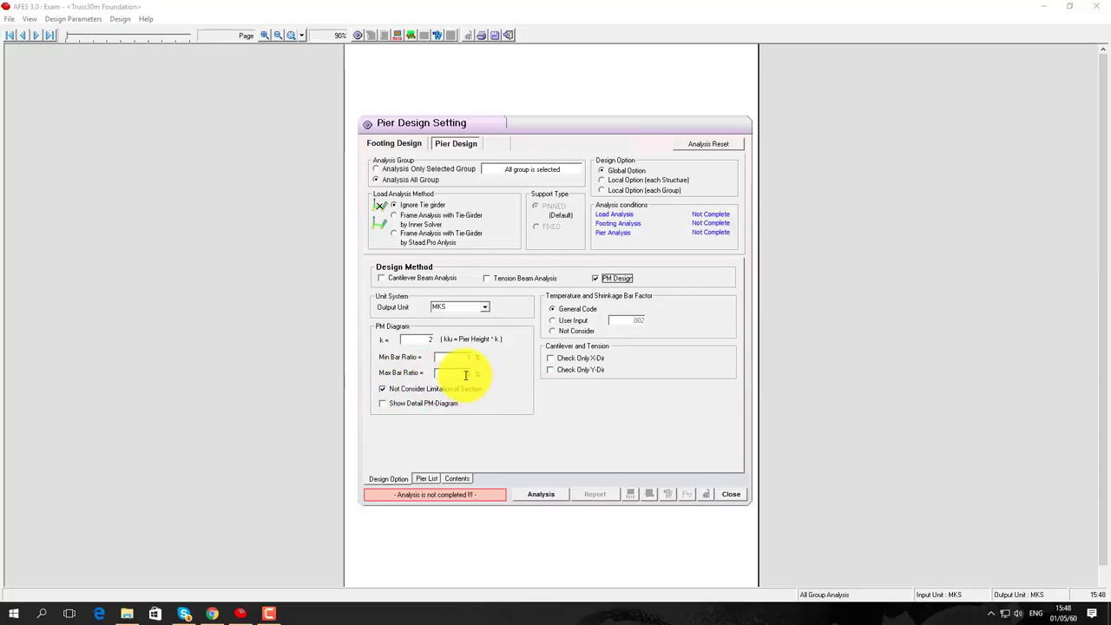
Review the pier list and report contents, run the analysis, and generate the pier calculation report
{"action": "left_click", "coordinate": [426, 479]}
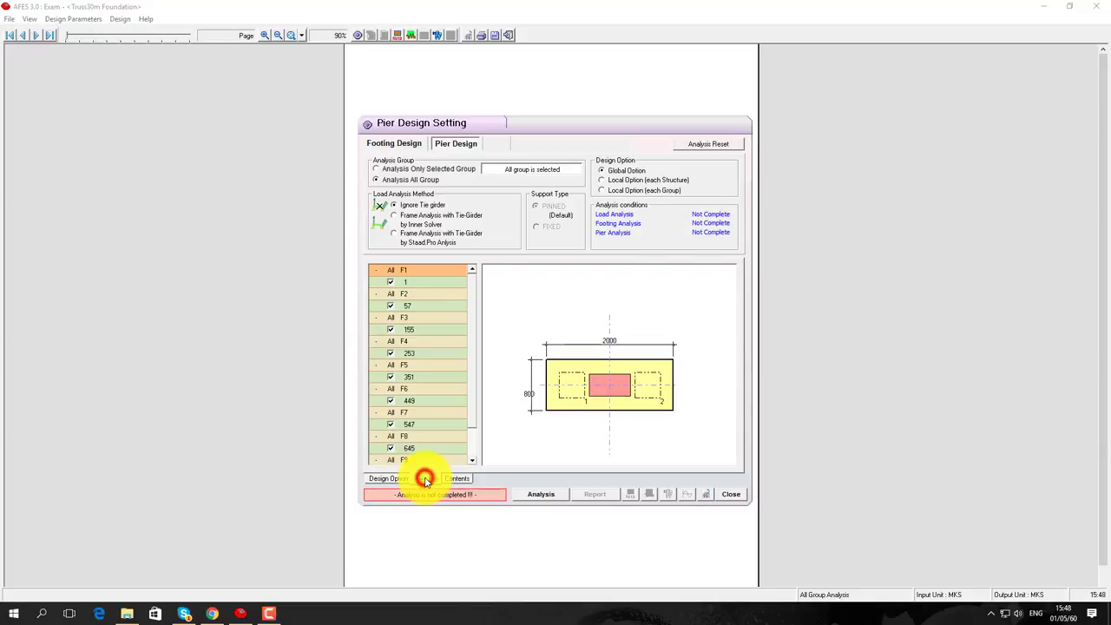
{"action": "left_click", "coordinate": [456, 479]}
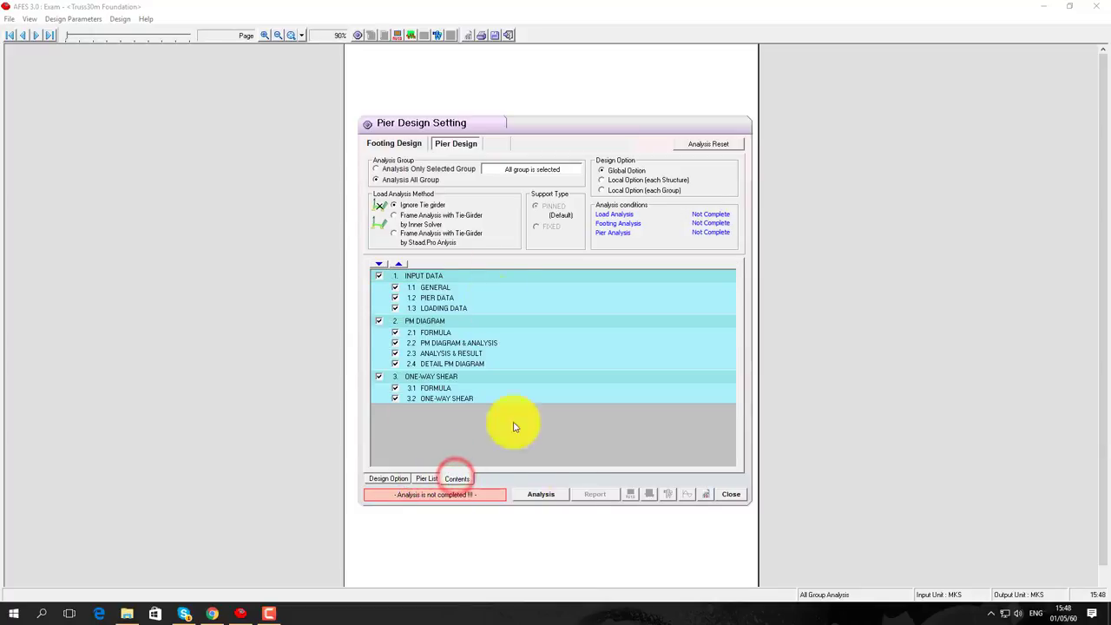
{"action": "left_click", "coordinate": [541, 494]}
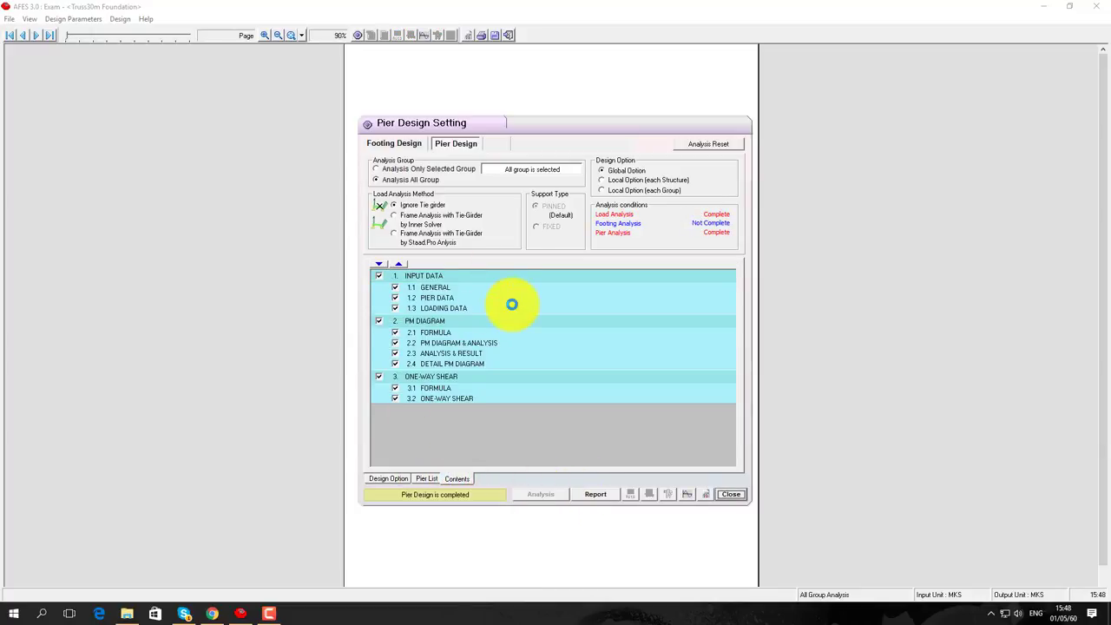
{"action": "left_click", "coordinate": [595, 494]}
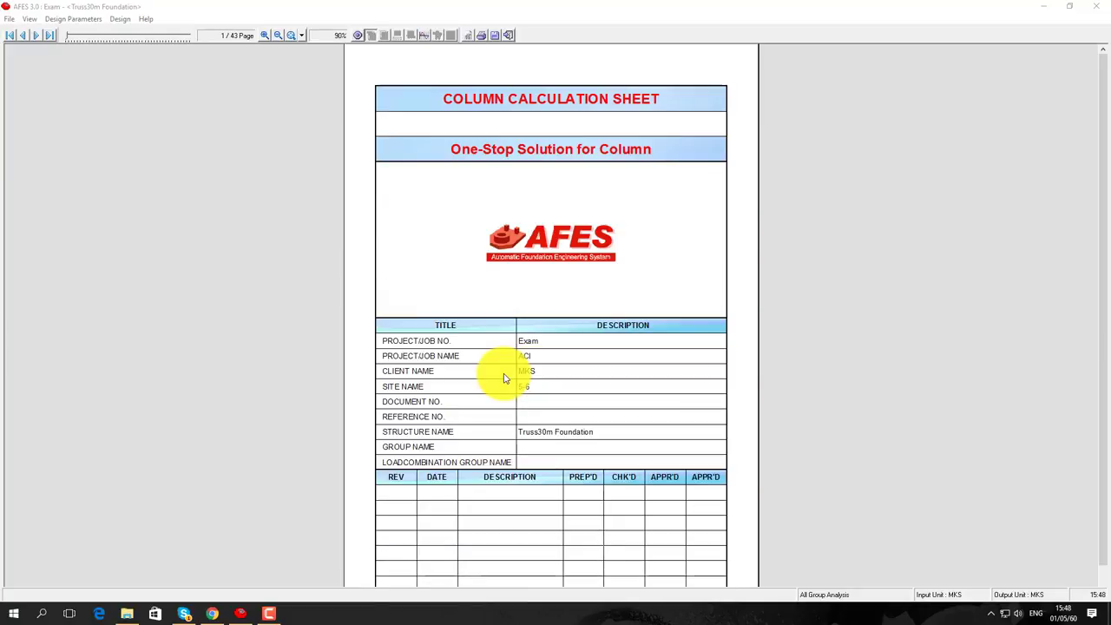
Review the pier report's general input data, pier data, load case tables and PM diagram formulas
{"action": "left_click", "coordinate": [278, 35]}
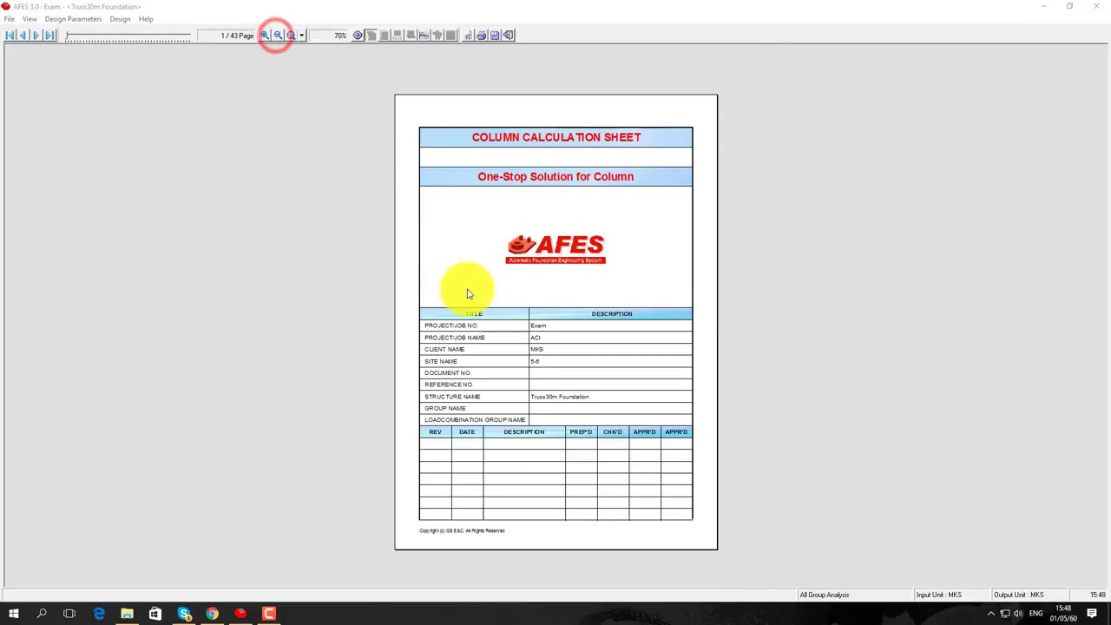
{"action": "scroll", "coordinate": [466, 293], "scroll_direction": "down", "scroll_amount": 1}
{"action": "scroll", "coordinate": [466, 293], "scroll_direction": "down", "scroll_amount": 1}
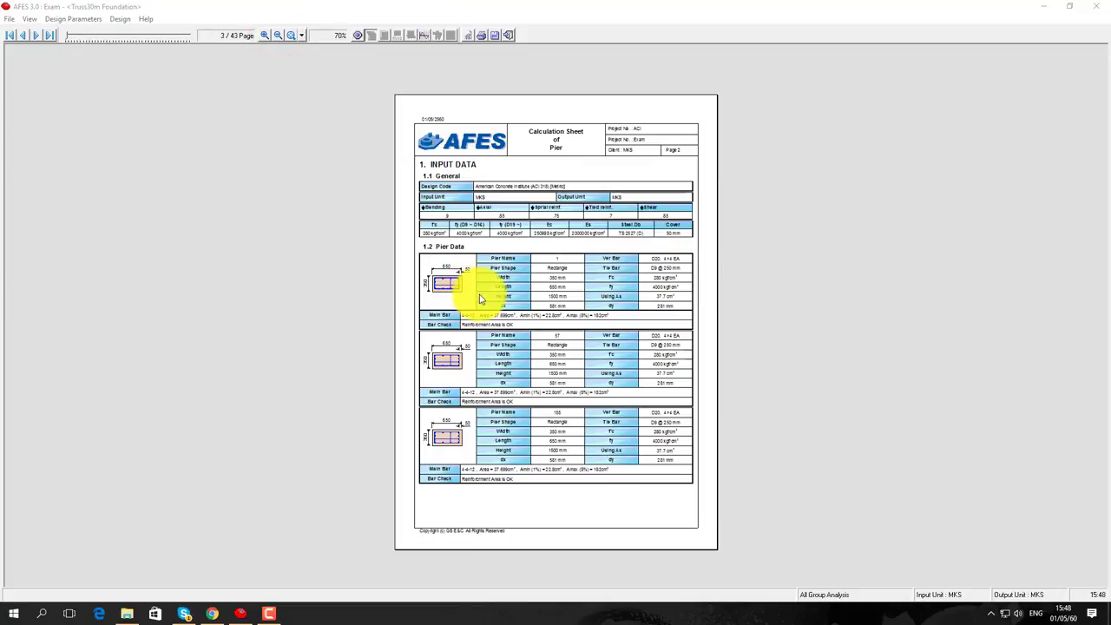
{"action": "scroll", "coordinate": [462, 352], "scroll_direction": "down", "scroll_amount": 1}
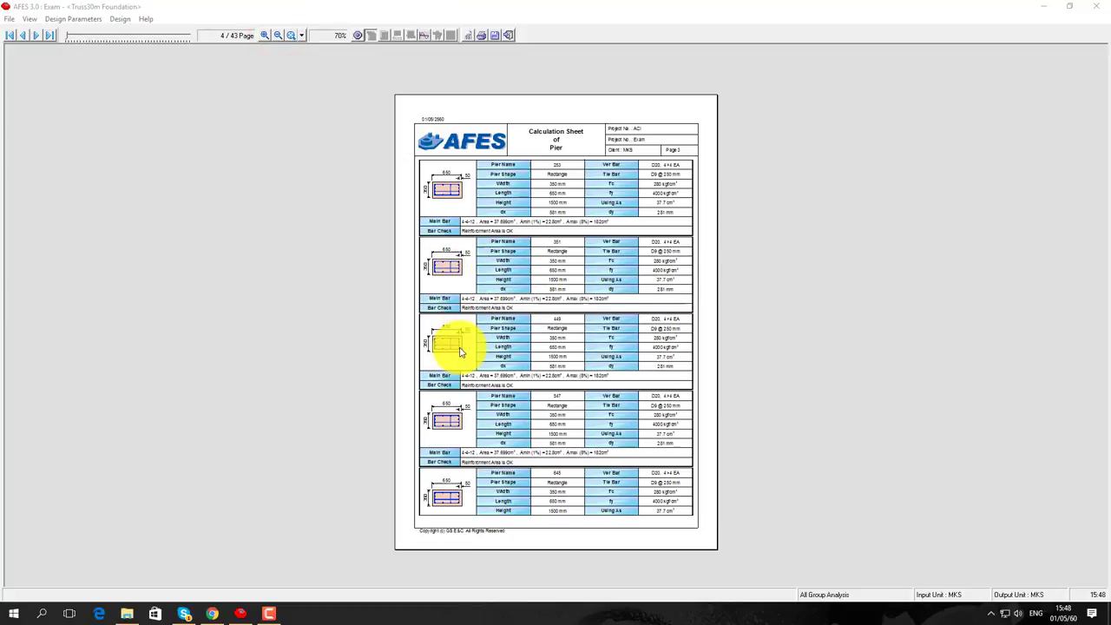
{"action": "scroll", "coordinate": [462, 352], "scroll_direction": "down", "scroll_amount": 4}
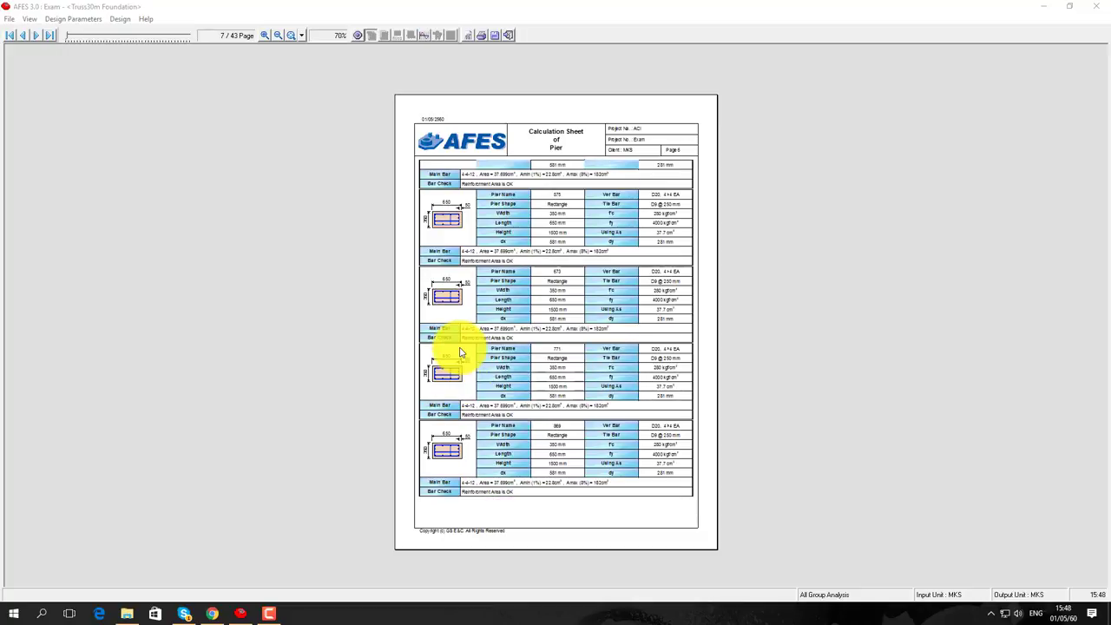
{"action": "scroll", "coordinate": [461, 352], "scroll_direction": "down", "scroll_amount": 4}
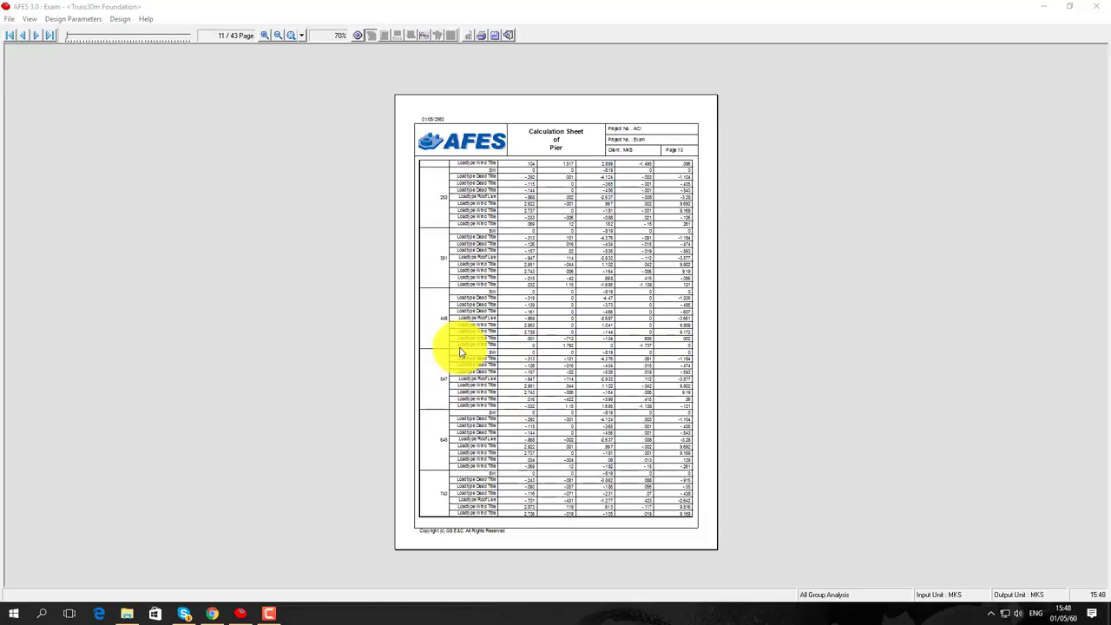
{"action": "scroll", "coordinate": [462, 352], "scroll_direction": "down", "scroll_amount": 4}
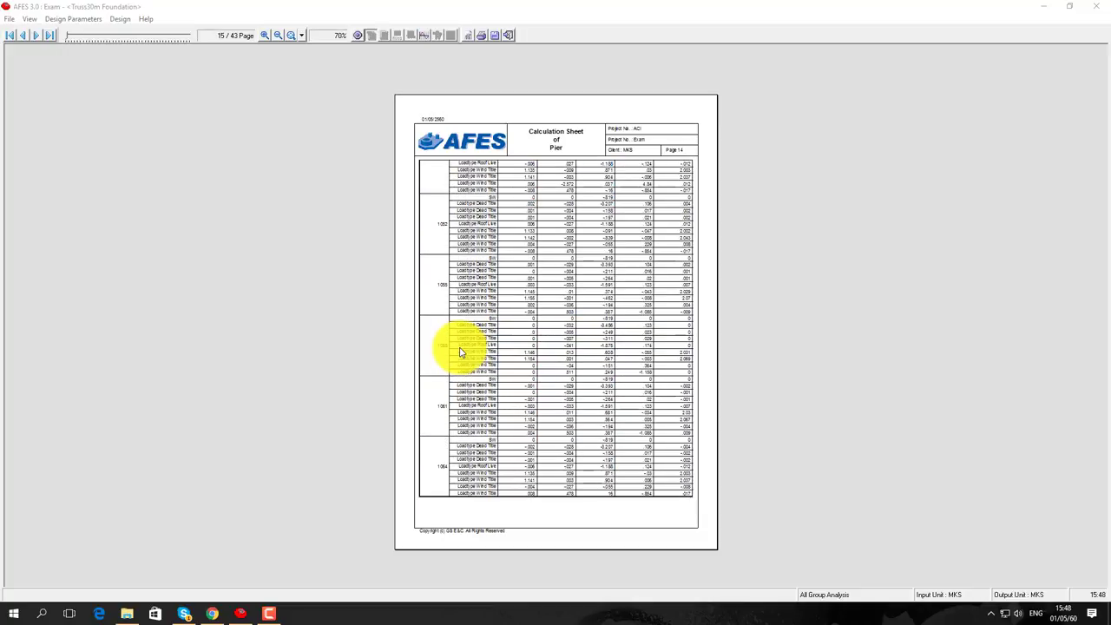
{"action": "scroll", "coordinate": [461, 352], "scroll_direction": "down", "scroll_amount": 1}
{"action": "scroll", "coordinate": [462, 352], "scroll_direction": "down", "scroll_amount": 1}
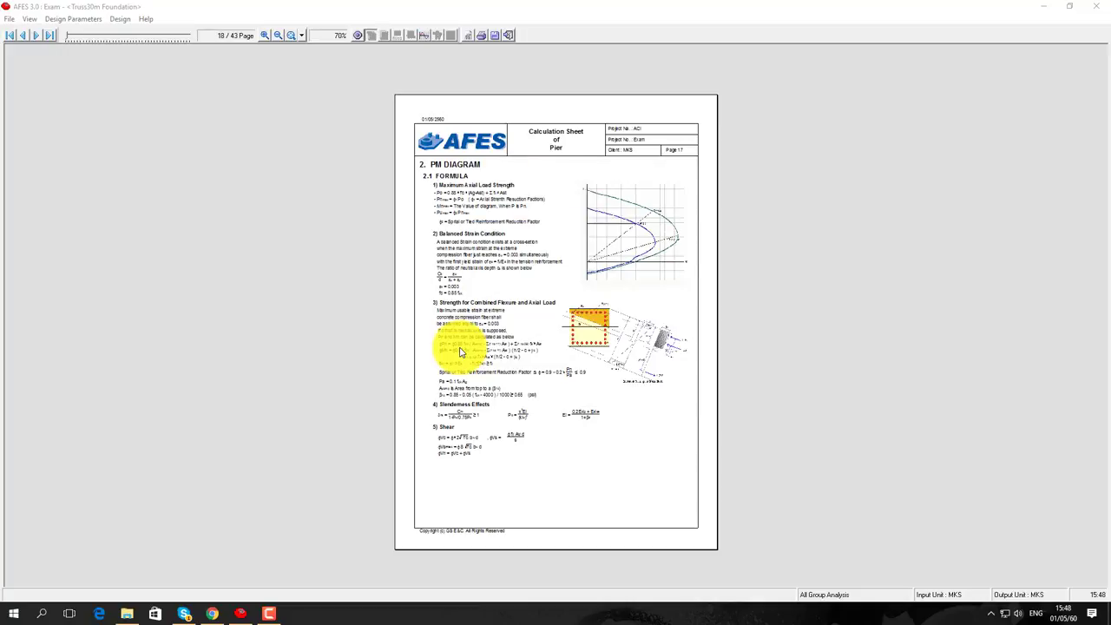
Examine the pier PM diagrams and the force and one-way shear check results, and close the report
{"action": "scroll", "coordinate": [474, 391], "scroll_direction": "down", "scroll_amount": 1}
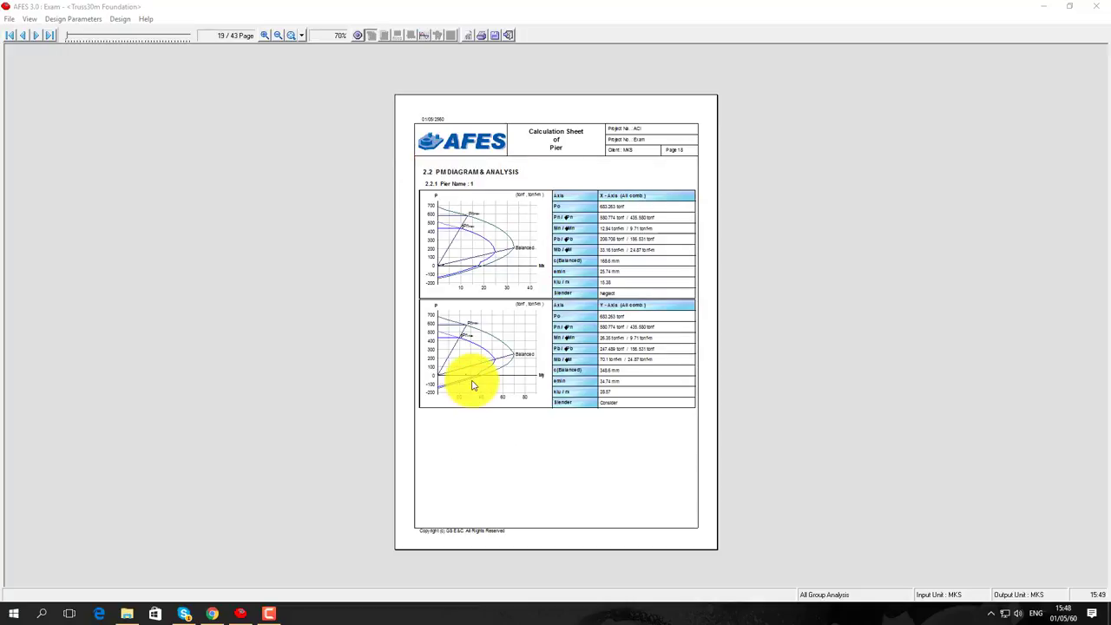
{"action": "scroll", "coordinate": [483, 369], "scroll_direction": "down", "scroll_amount": 1}
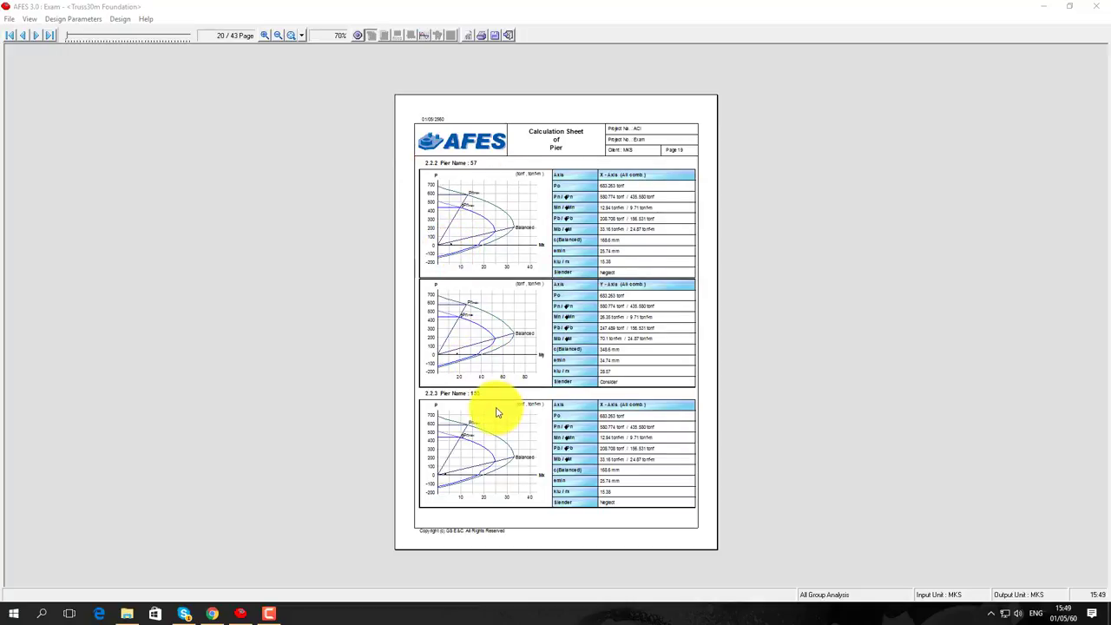
{"action": "scroll", "coordinate": [495, 409], "scroll_direction": "down", "scroll_amount": 4}
{"action": "scroll", "coordinate": [497, 412], "scroll_direction": "down", "scroll_amount": 3}
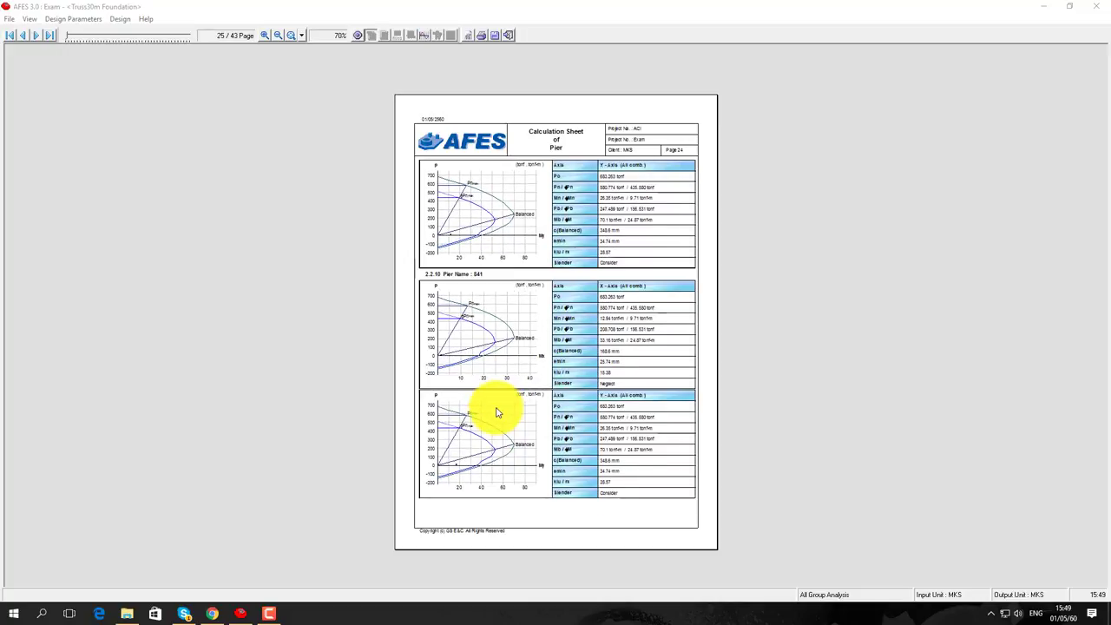
{"action": "scroll", "coordinate": [497, 411], "scroll_direction": "down", "scroll_amount": 12}
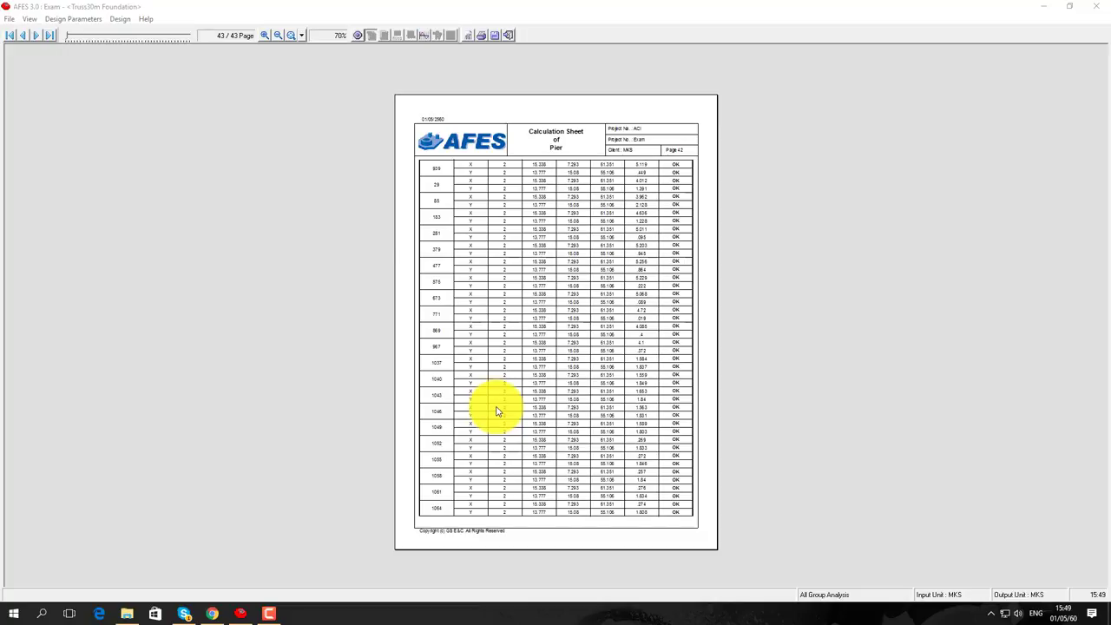
{"action": "scroll", "coordinate": [496, 409], "scroll_direction": "up", "scroll_amount": 2}
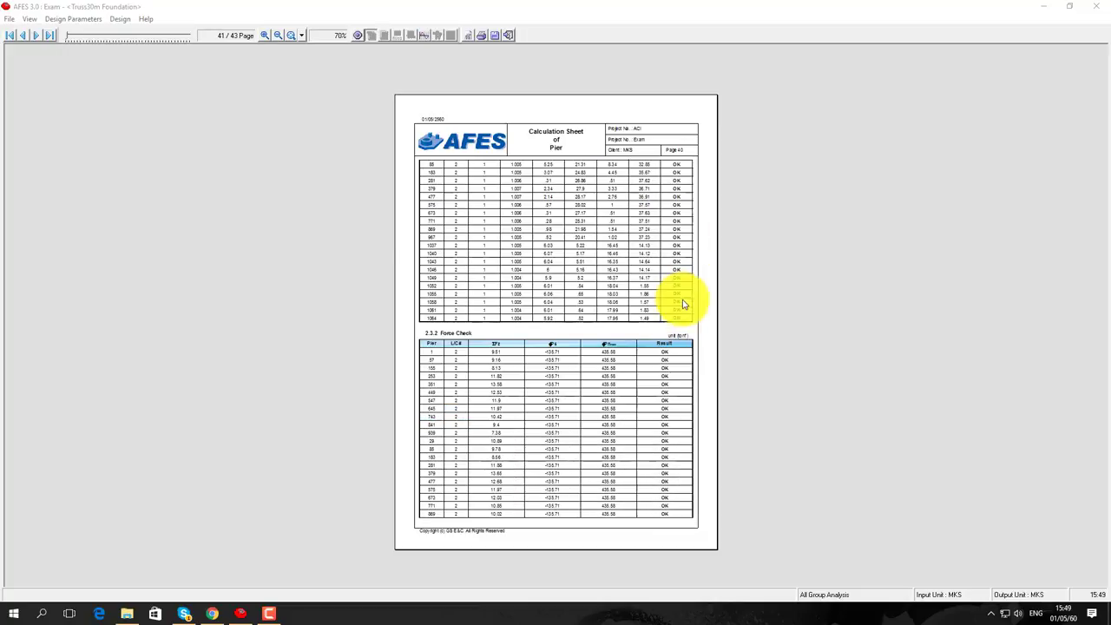
{"action": "scroll", "coordinate": [701, 382], "scroll_direction": "down", "scroll_amount": 1}
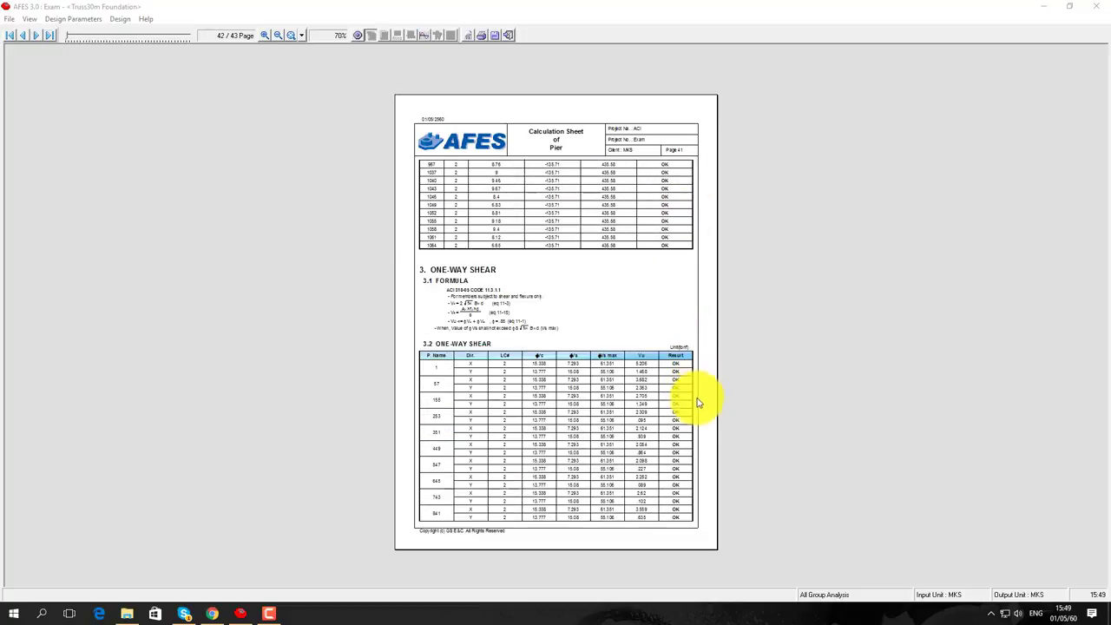
{"action": "scroll", "coordinate": [697, 405], "scroll_direction": "down", "scroll_amount": 1}
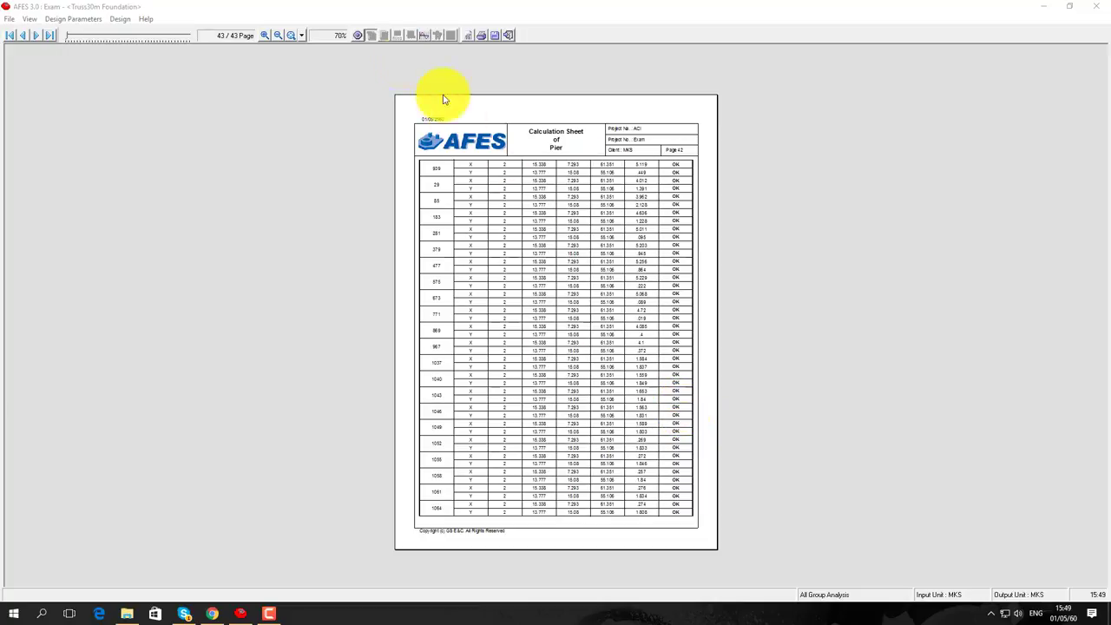
{"action": "left_click", "coordinate": [511, 37]}
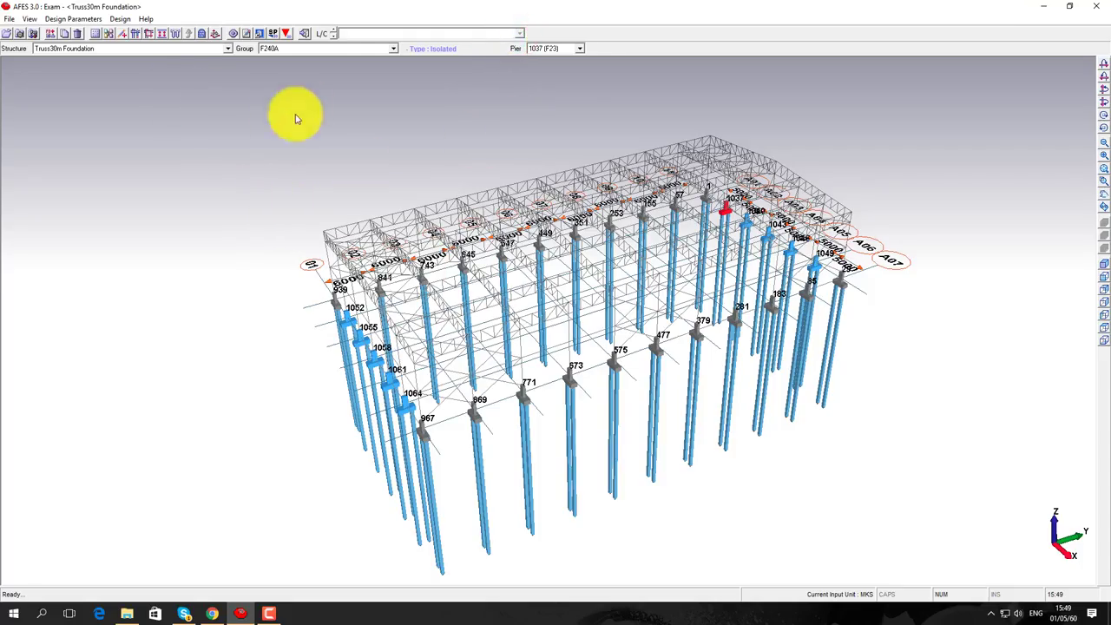
Open the footing design settings, review the general force distribution options and select All Width as the reinforcement width
{"action": "left_click", "coordinate": [235, 34]}
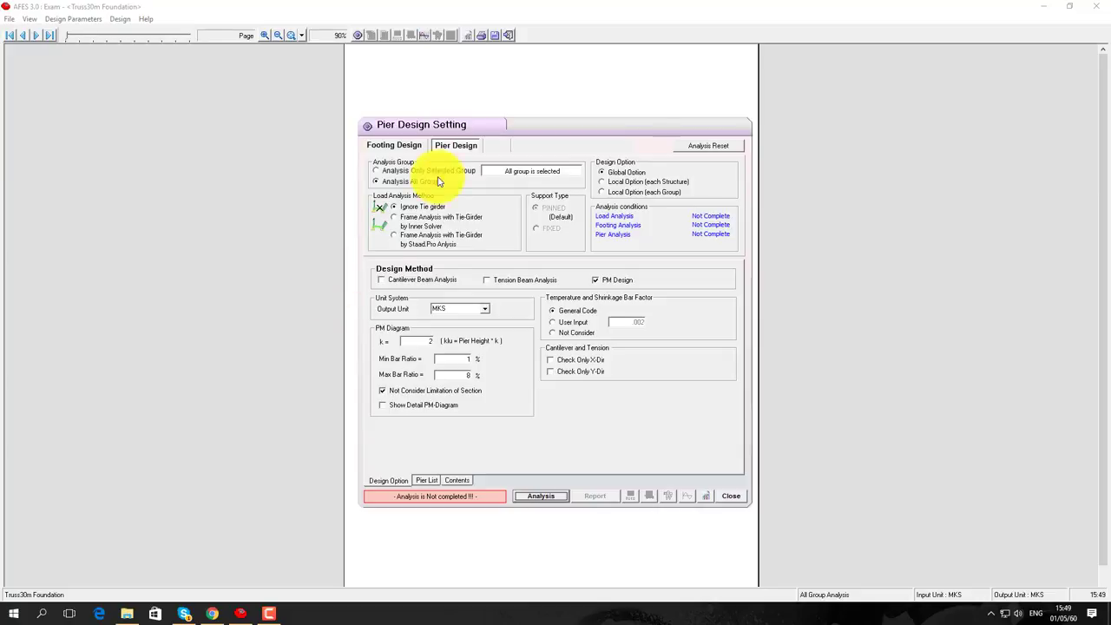
{"action": "left_click", "coordinate": [397, 145]}
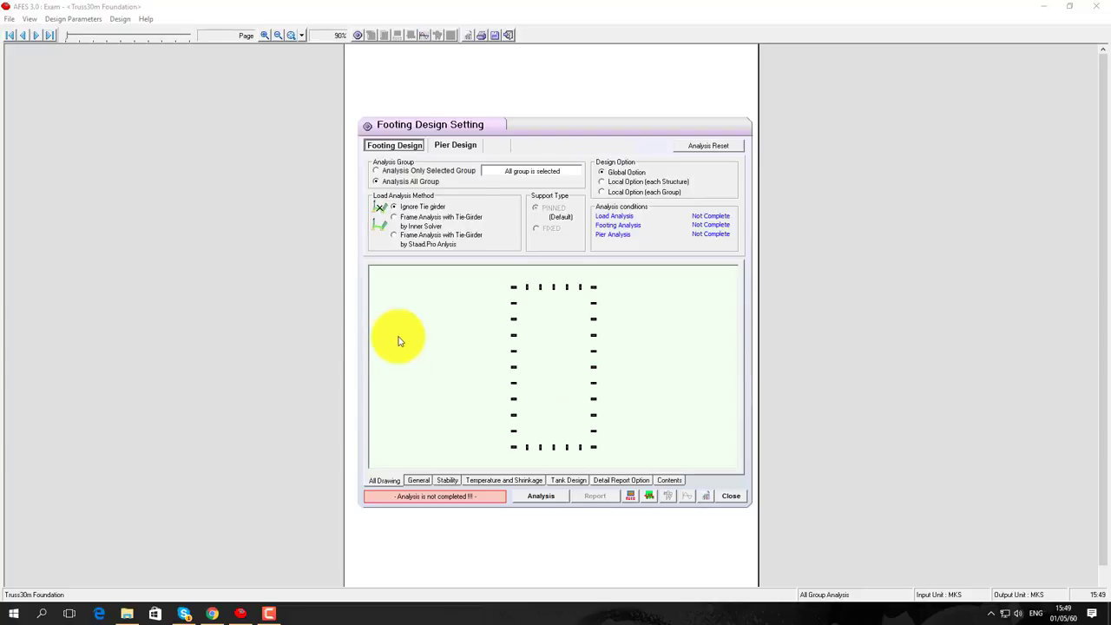
{"action": "left_click", "coordinate": [419, 480]}
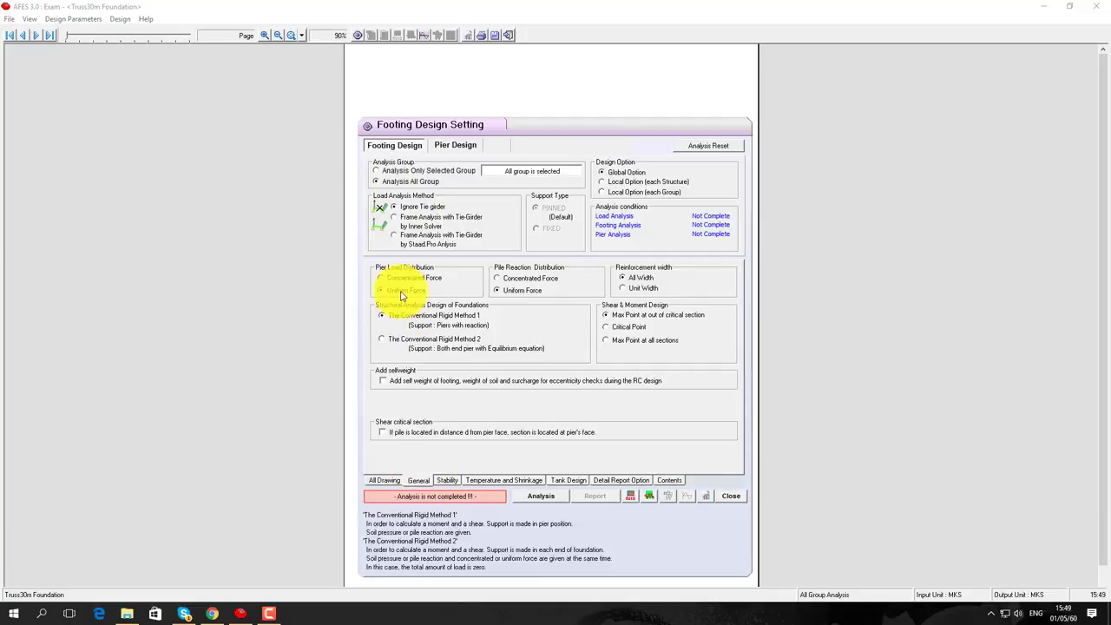
{"action": "mouse_move", "coordinate": [382, 280]}
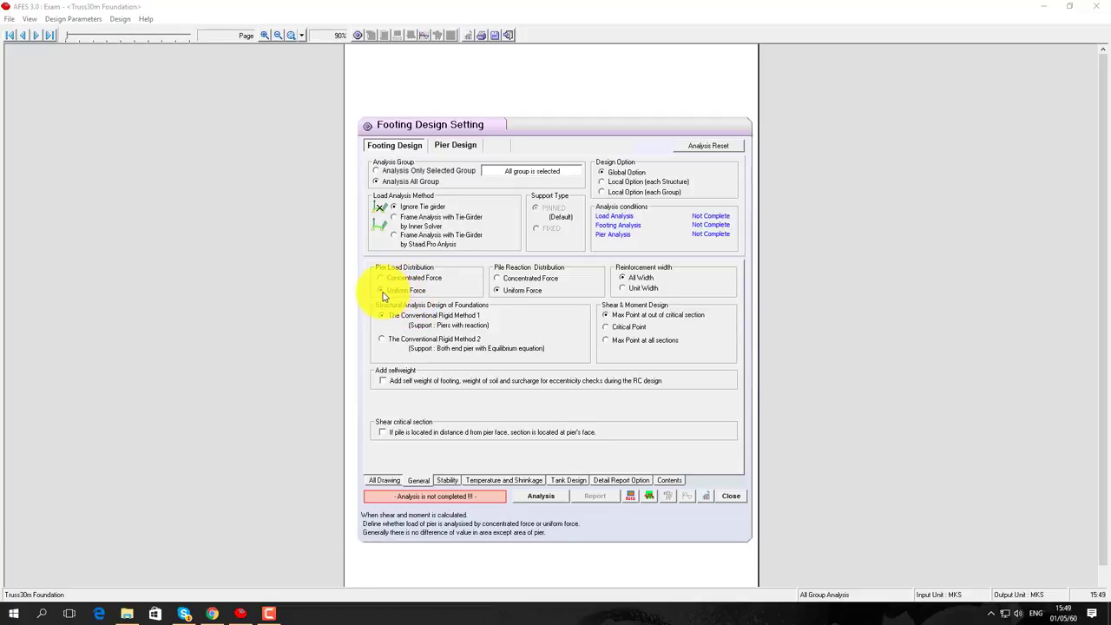
{"action": "mouse_move", "coordinate": [496, 275]}
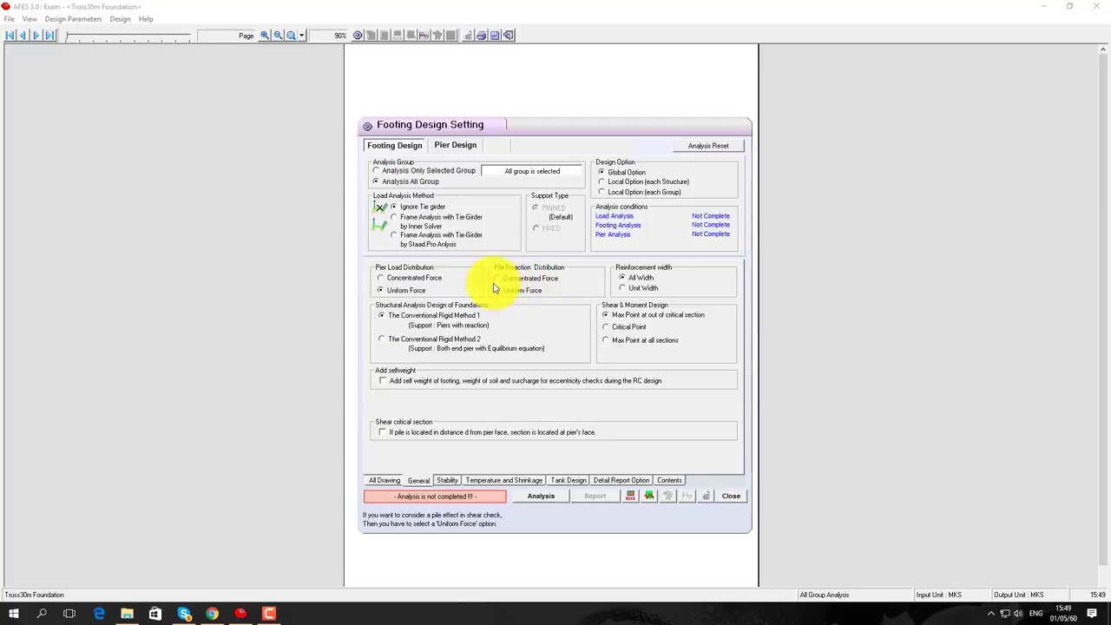
{"action": "mouse_move", "coordinate": [621, 291]}
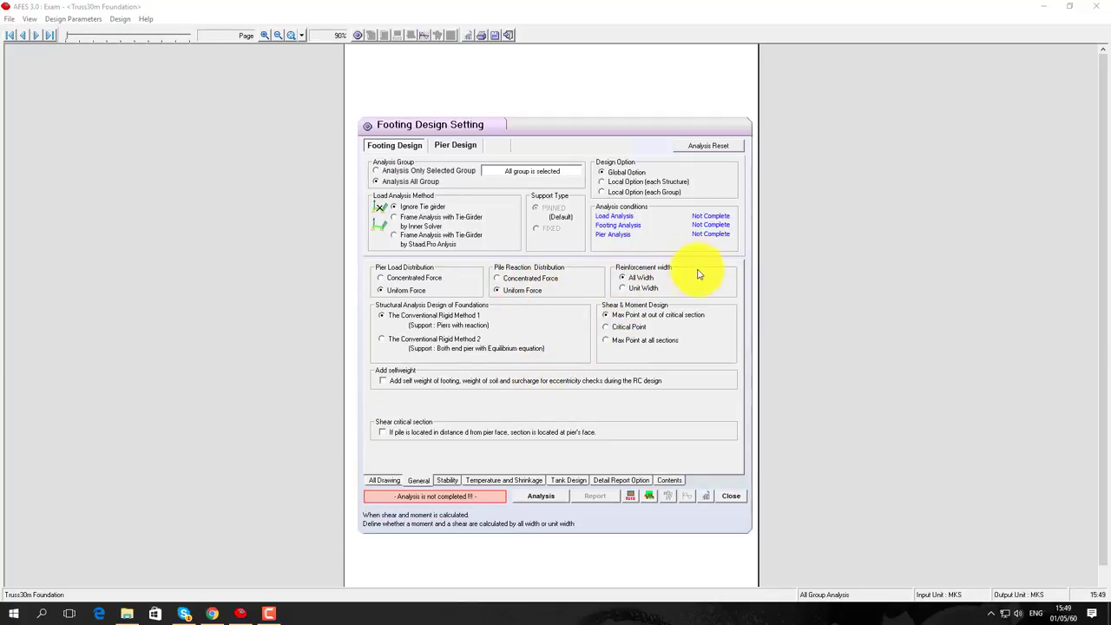
{"action": "left_click", "coordinate": [636, 283]}
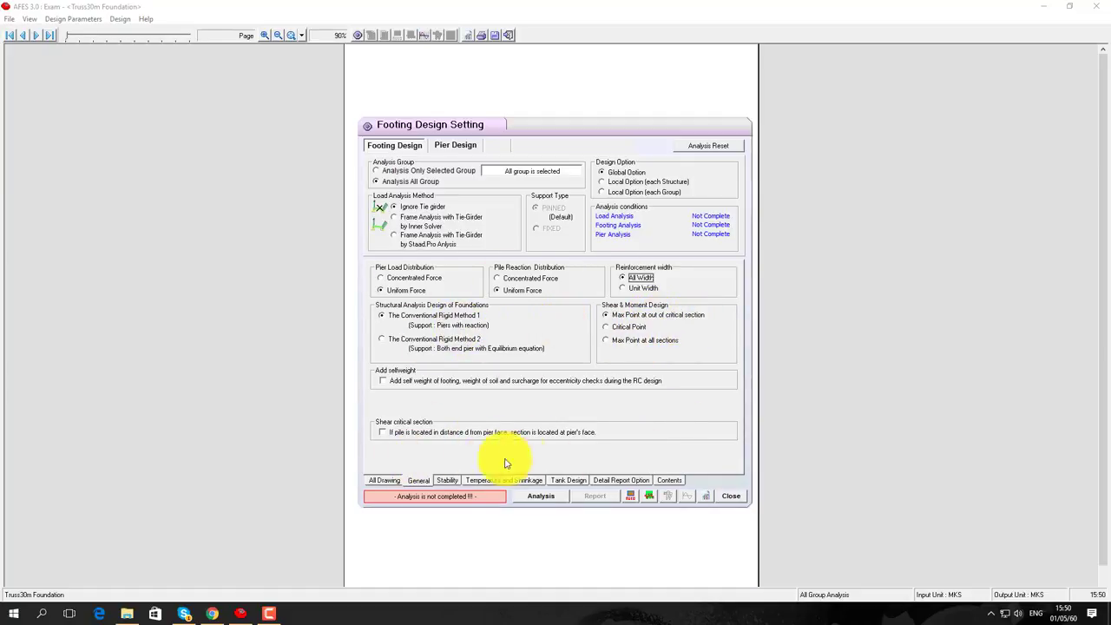
Review the footing stability, temperature and shrinkage, tank design and detail report options, and the list of report contents
{"action": "left_click", "coordinate": [447, 480]}
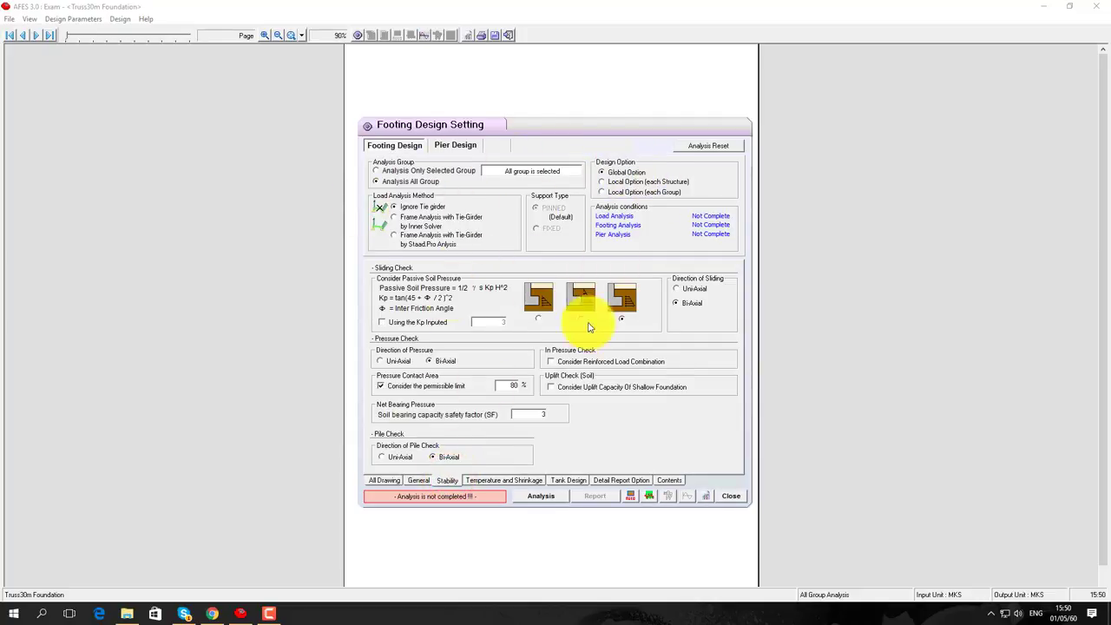
{"action": "mouse_move", "coordinate": [508, 452]}
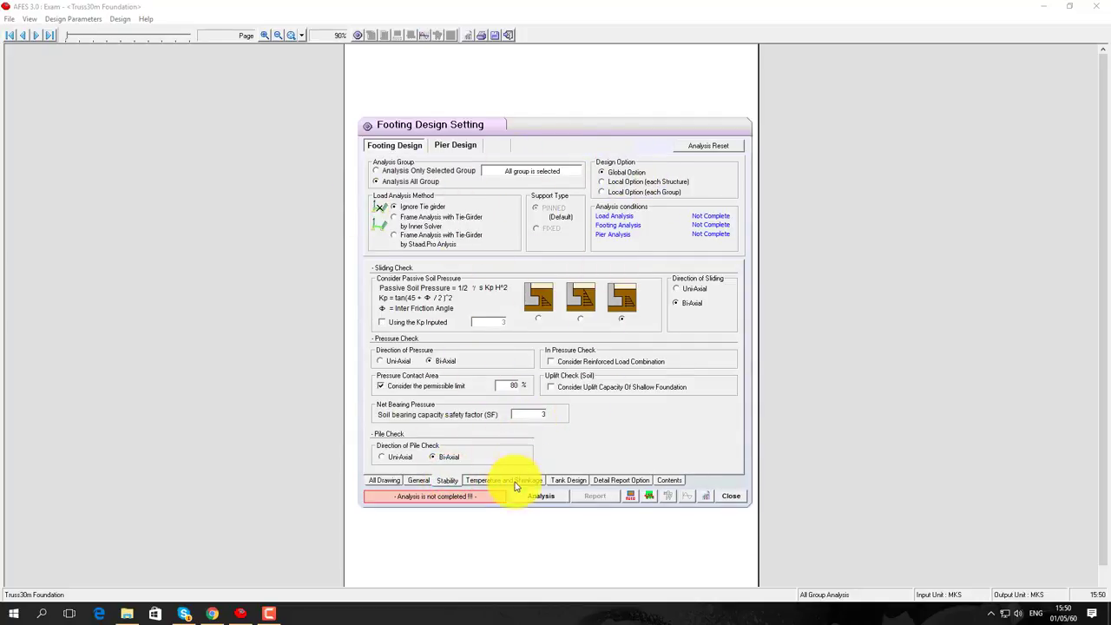
{"action": "left_click", "coordinate": [518, 481]}
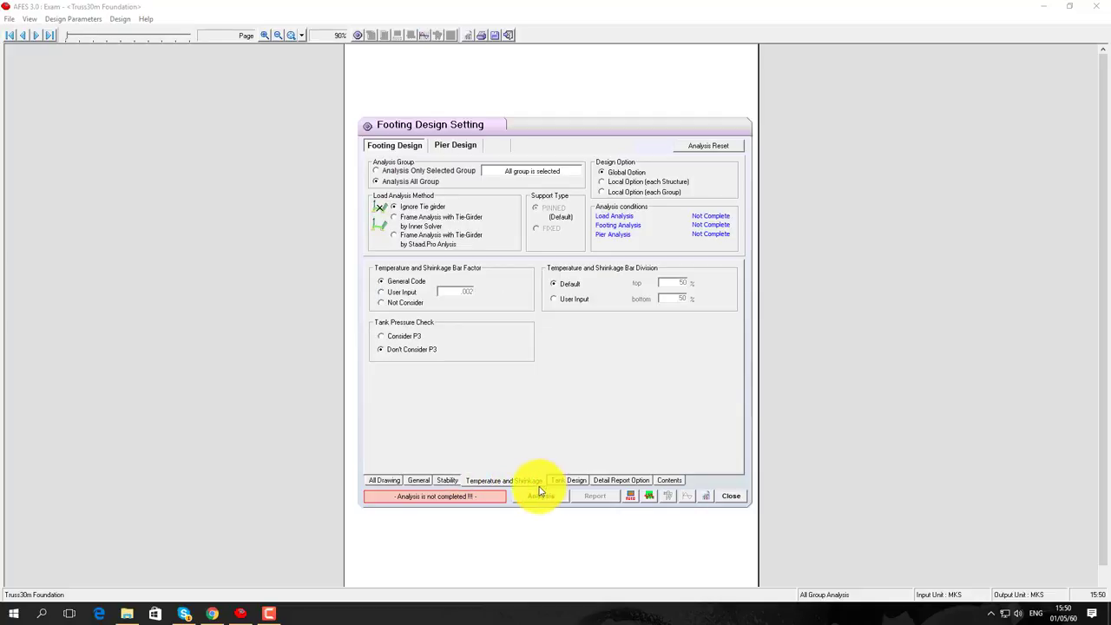
{"action": "left_click", "coordinate": [571, 482]}
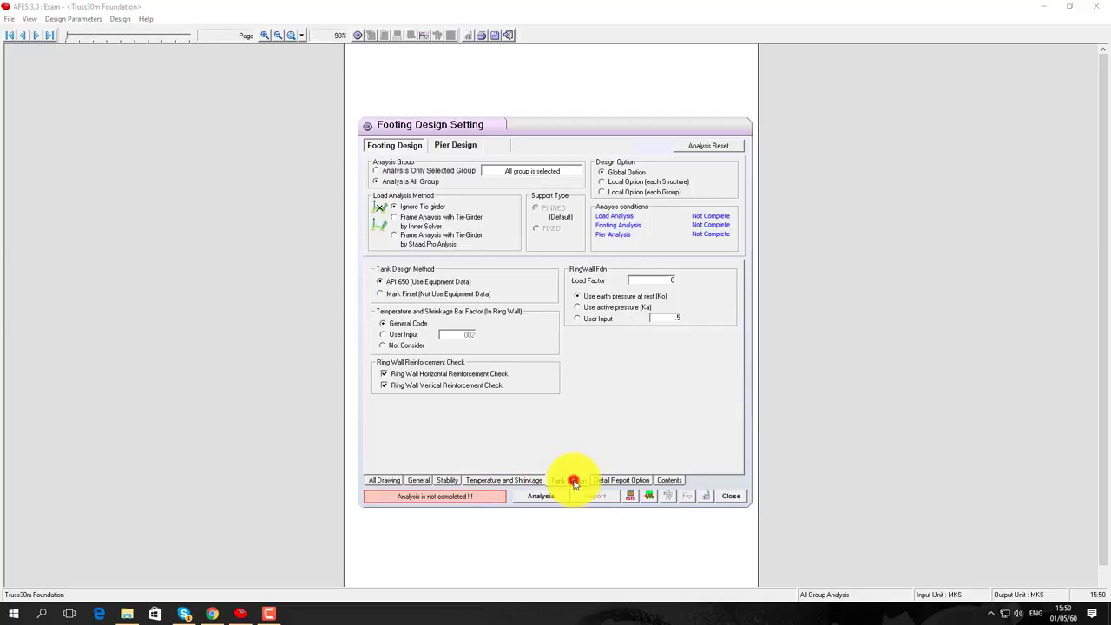
{"action": "left_click", "coordinate": [623, 482]}
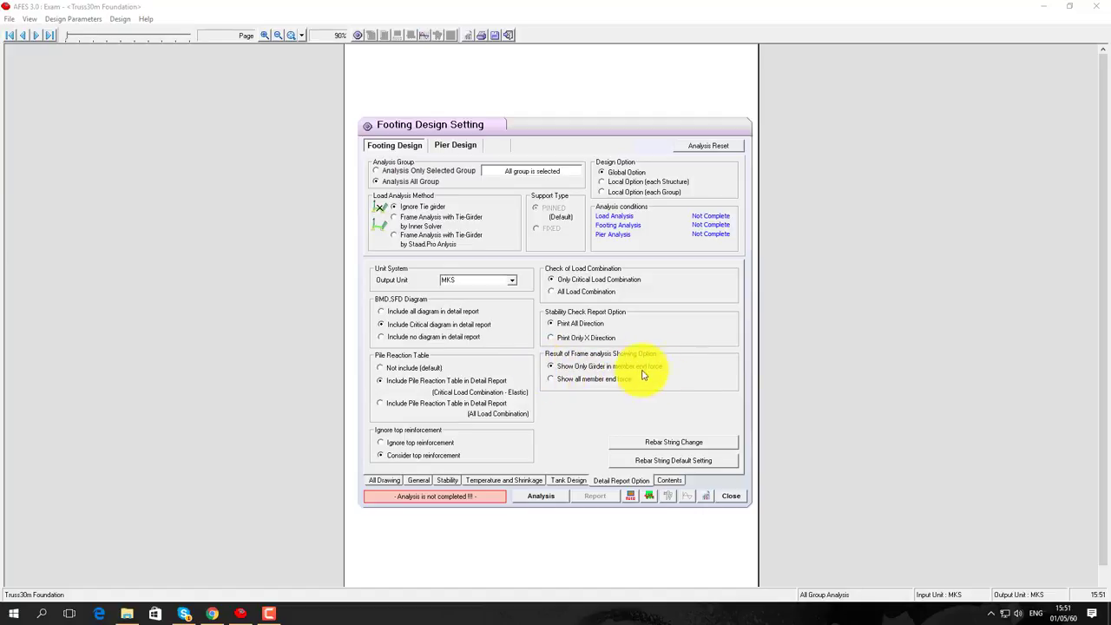
{"action": "left_click", "coordinate": [670, 480]}
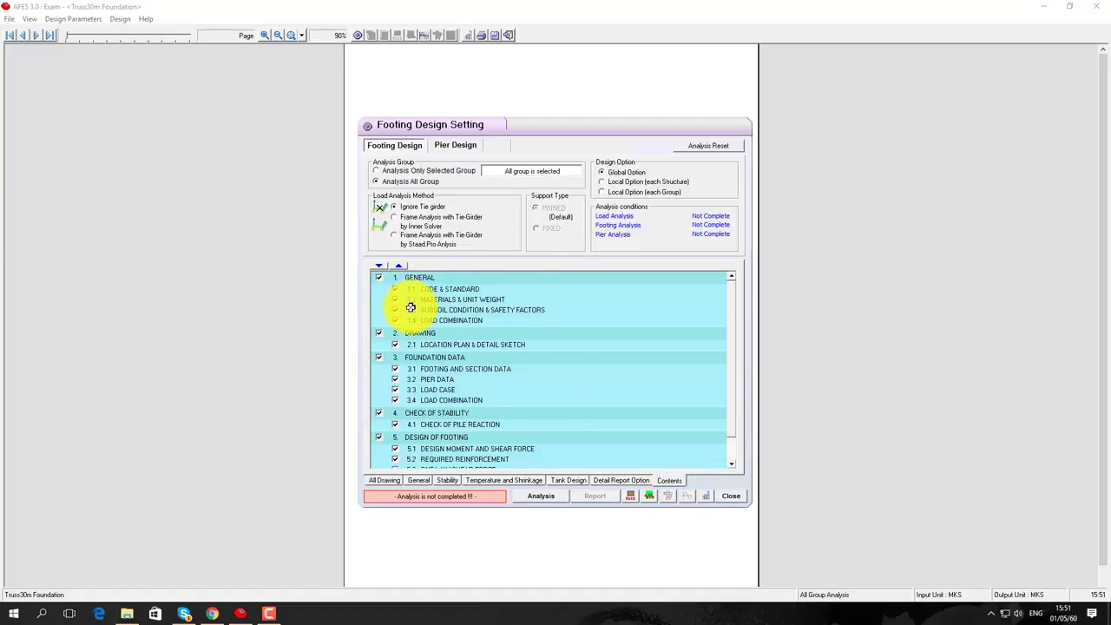
{"action": "scroll", "coordinate": [419, 334], "scroll_direction": "down", "scroll_amount": 1}
{"action": "scroll", "coordinate": [461, 408], "scroll_direction": "up", "scroll_amount": 1}
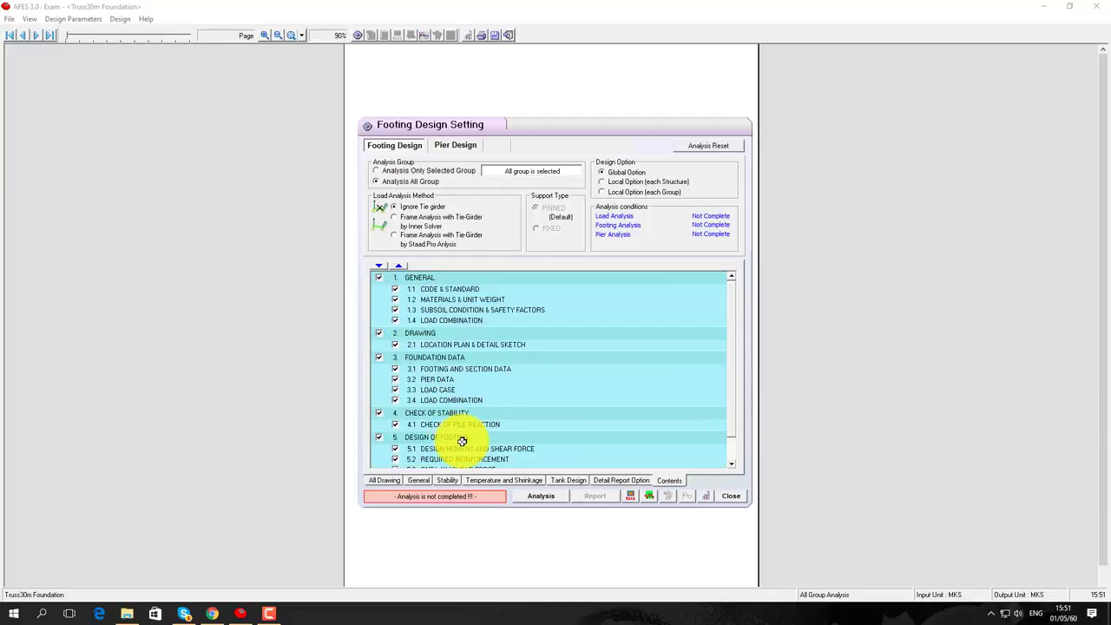
{"action": "scroll", "coordinate": [423, 331], "scroll_direction": "down", "scroll_amount": 1}
{"action": "scroll", "coordinate": [484, 384], "scroll_direction": "up", "scroll_amount": 1}
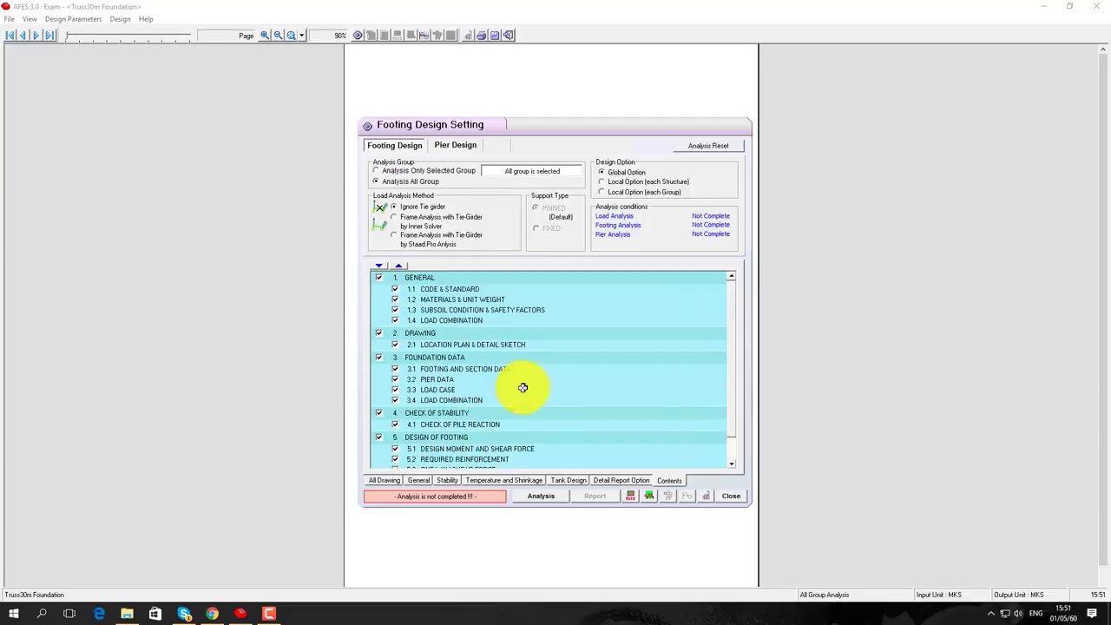
Run the footing analysis for all groups and generate the detailed foundation calculation report
{"action": "left_click", "coordinate": [541, 495]}
{"action": "left_click", "coordinate": [540, 497]}
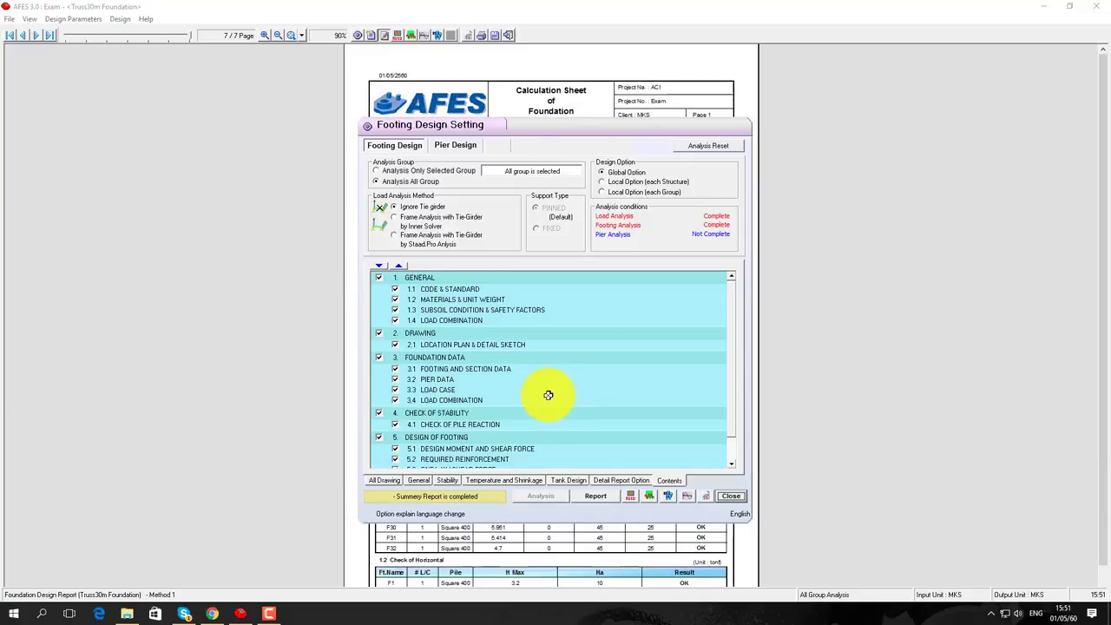
{"action": "left_click", "coordinate": [596, 495]}
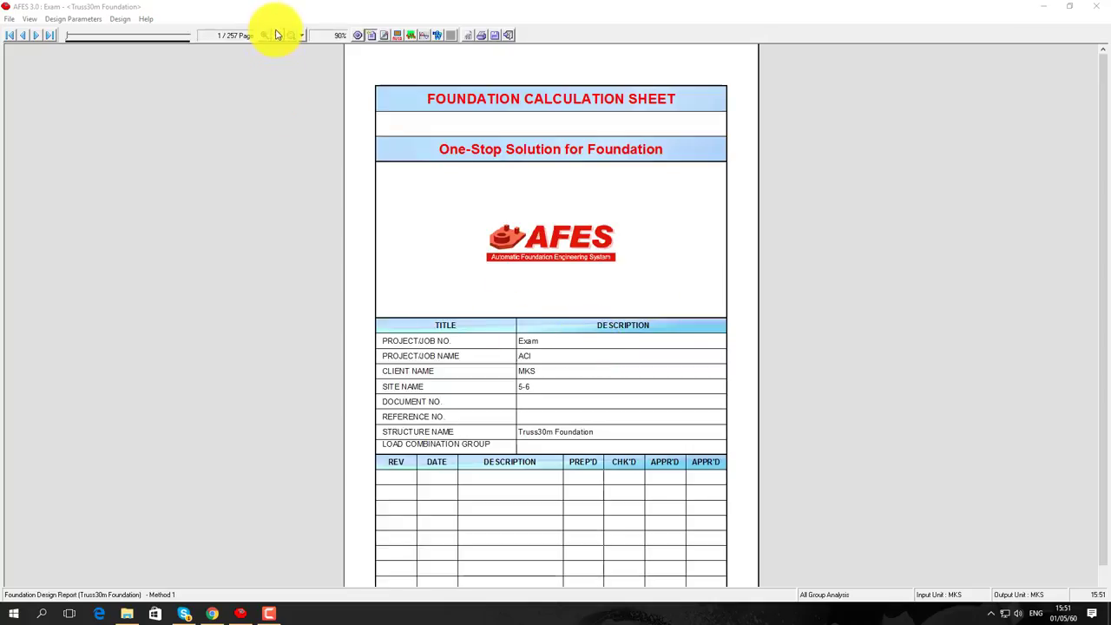
Review the report contents, the foundation location plan and the foundation detail drawing for footings F1 to F22
{"action": "left_click", "coordinate": [276, 34]}
{"action": "scroll", "coordinate": [429, 365], "scroll_direction": "down", "scroll_amount": 2}
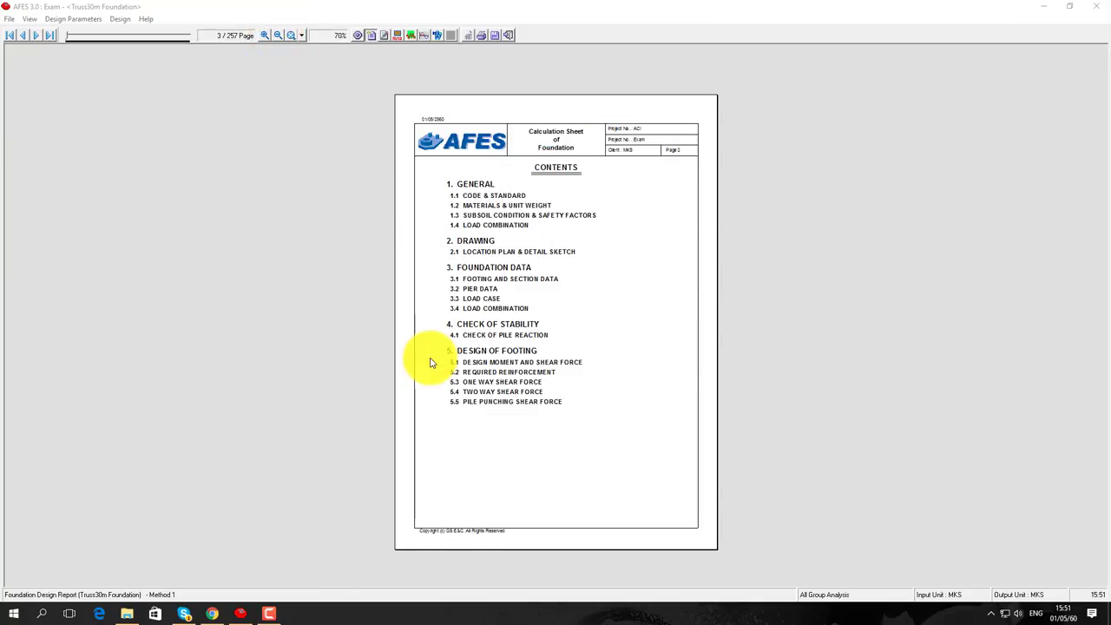
{"action": "scroll", "coordinate": [429, 363], "scroll_direction": "down", "scroll_amount": 3}
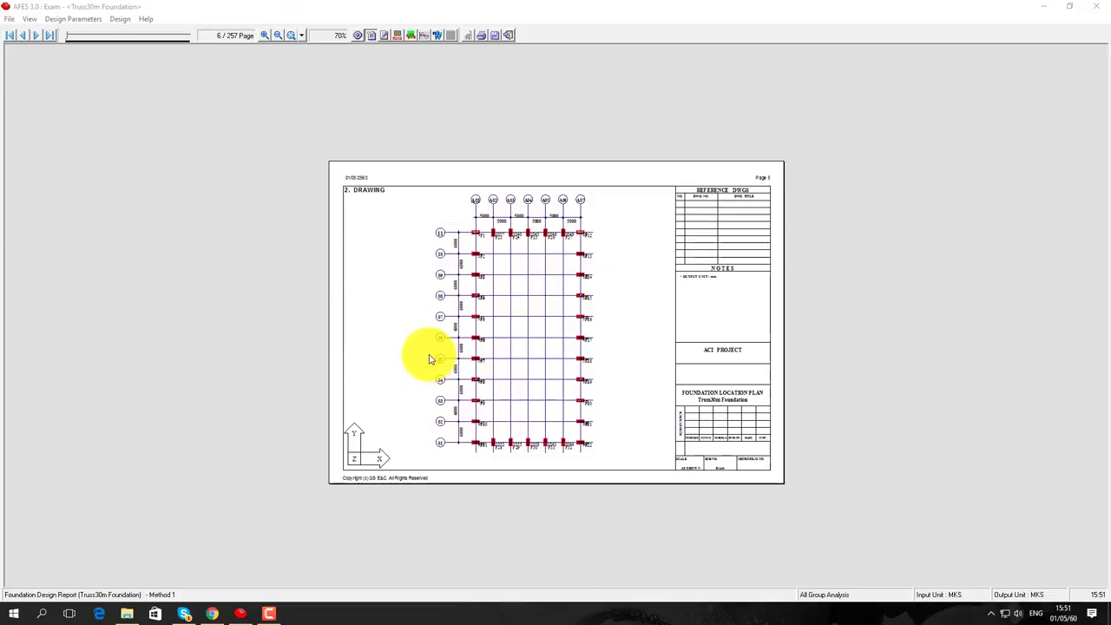
{"action": "scroll", "coordinate": [429, 359], "scroll_direction": "down", "scroll_amount": 1}
{"action": "scroll", "coordinate": [429, 360], "scroll_direction": "down", "scroll_amount": 1}
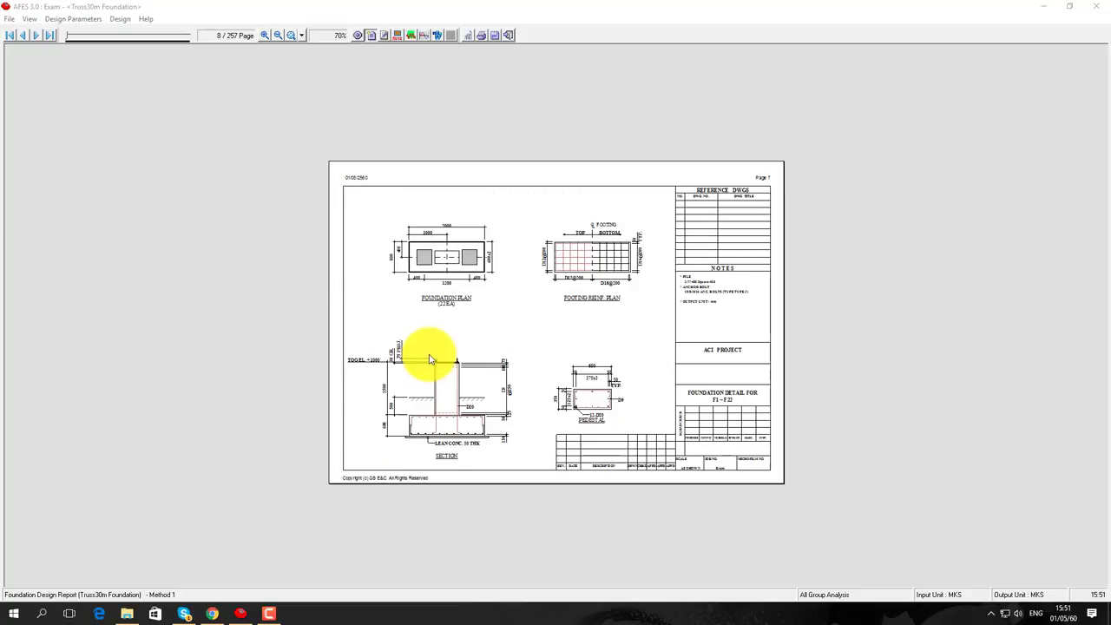
Look through the footing and section data, the load case tables and the load combination tables of both foundation groups
{"action": "scroll", "coordinate": [429, 359], "scroll_direction": "down", "scroll_amount": 4}
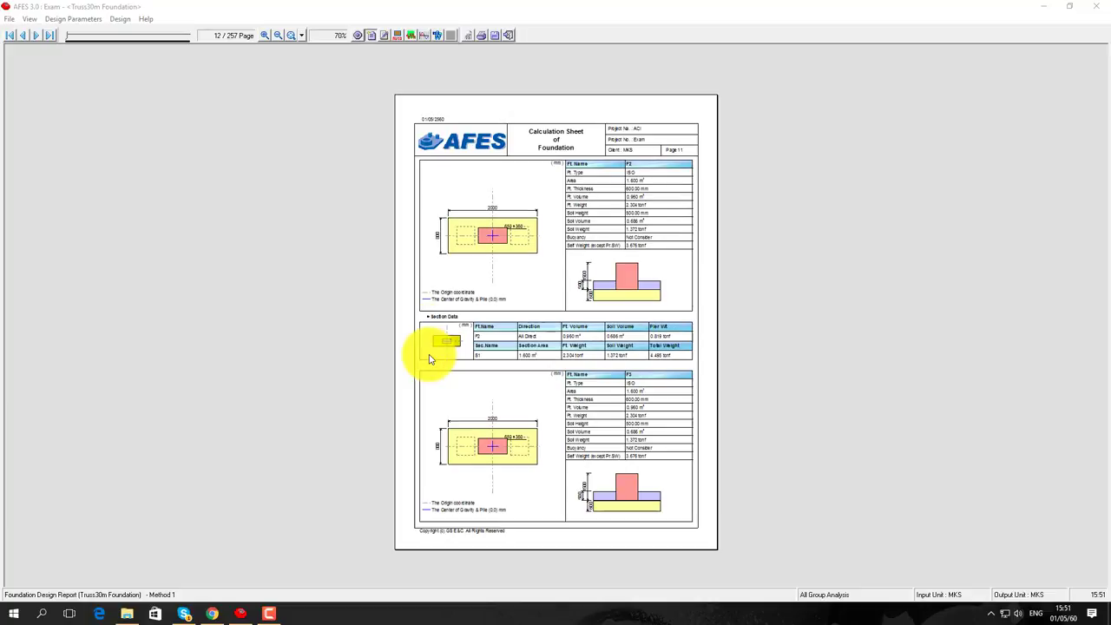
{"action": "scroll", "coordinate": [429, 360], "scroll_direction": "down", "scroll_amount": 6}
{"action": "scroll", "coordinate": [429, 360], "scroll_direction": "down", "scroll_amount": 6}
{"action": "scroll", "coordinate": [428, 360], "scroll_direction": "down", "scroll_amount": 5}
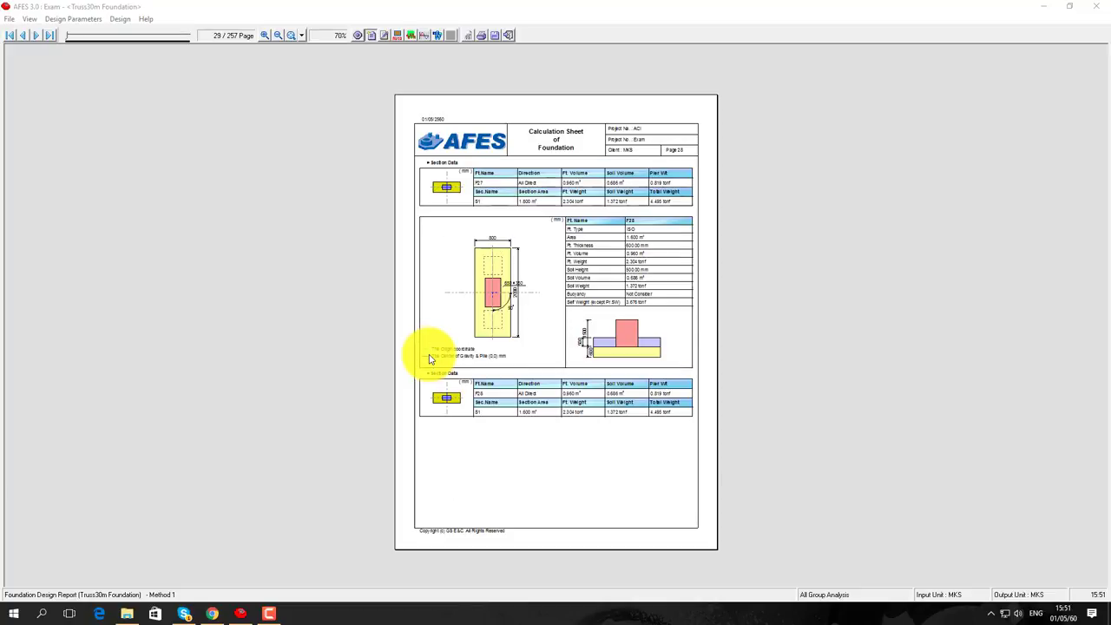
{"action": "scroll", "coordinate": [429, 359], "scroll_direction": "down", "scroll_amount": 5}
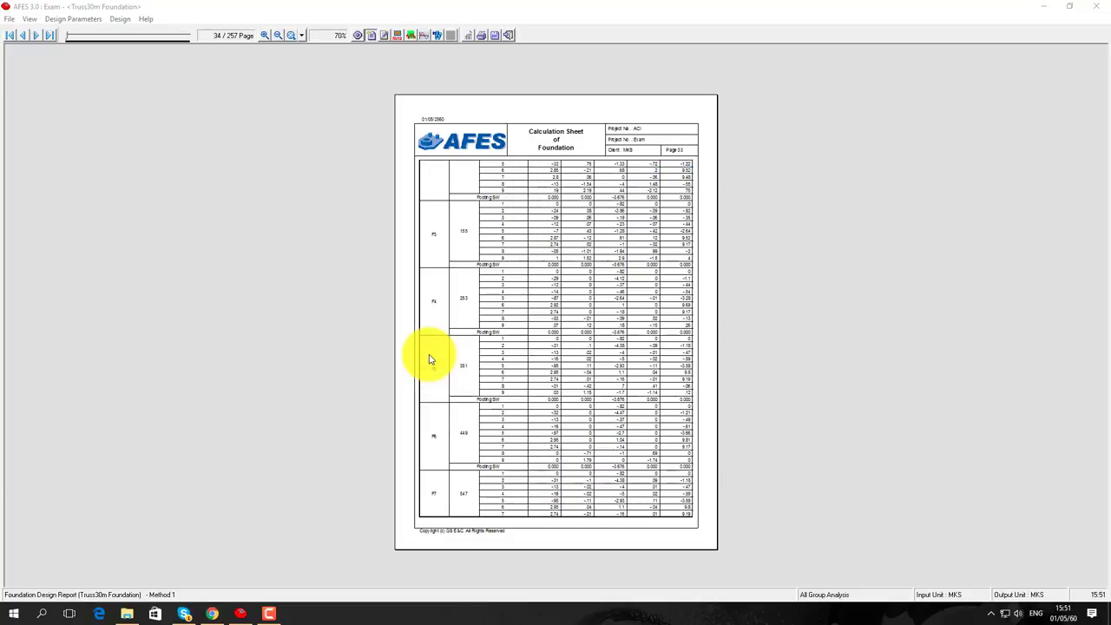
{"action": "scroll", "coordinate": [428, 359], "scroll_direction": "down", "scroll_amount": 9}
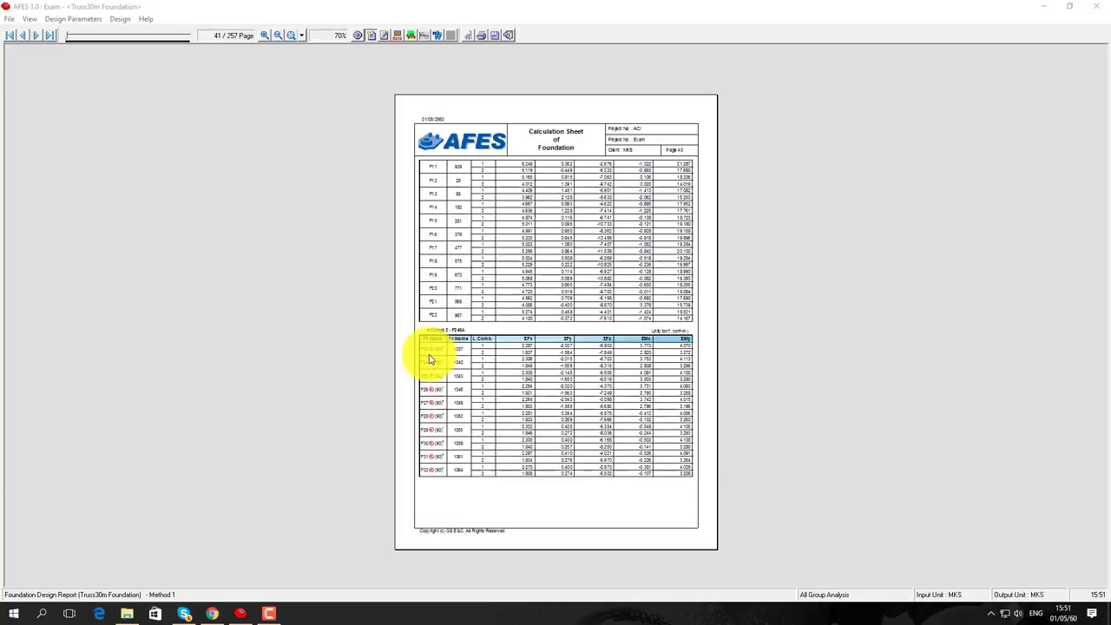
{"action": "scroll", "coordinate": [432, 359], "scroll_direction": "down", "scroll_amount": 1}
Go through the individual footings' pile reaction sheets up to the Check of Stability section
{"action": "scroll", "coordinate": [431, 358], "scroll_direction": "down", "scroll_amount": 2}
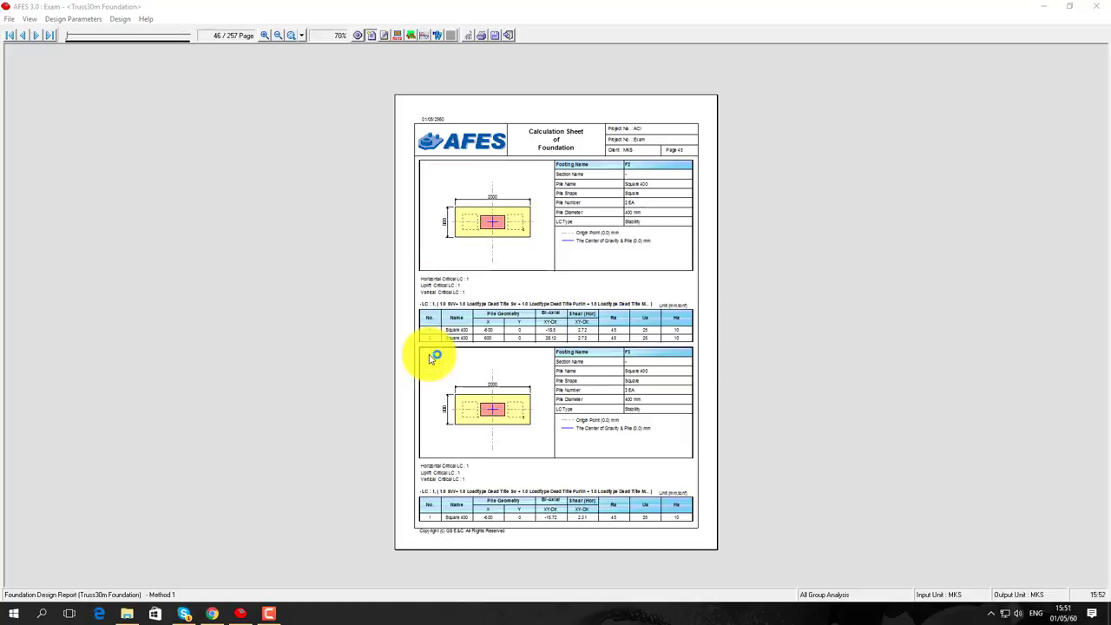
{"action": "scroll", "coordinate": [431, 359], "scroll_direction": "down", "scroll_amount": 4}
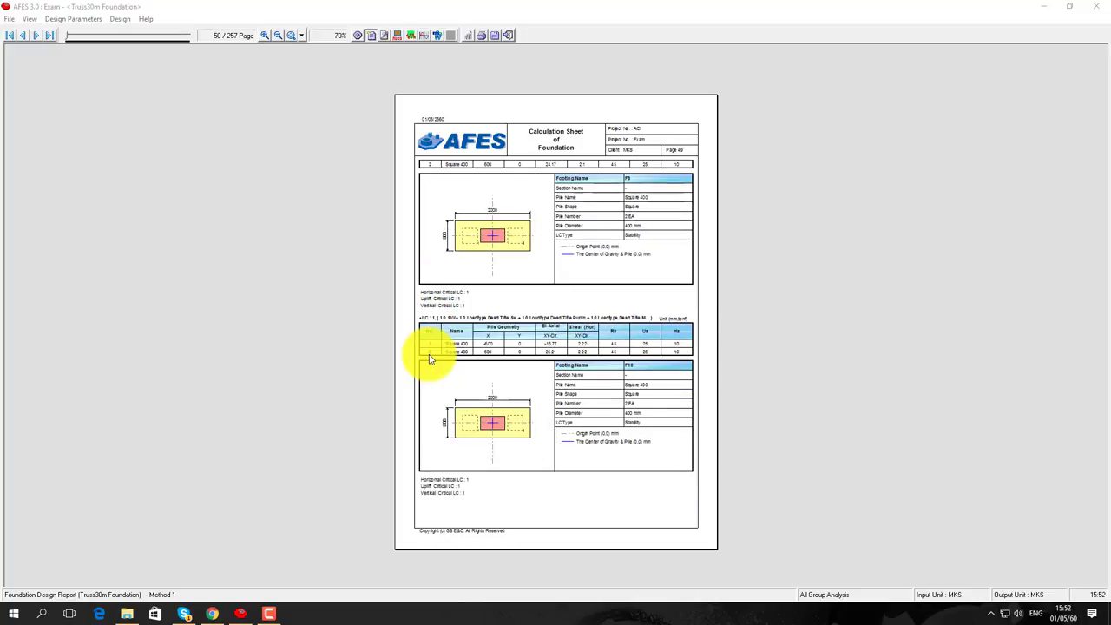
{"action": "scroll", "coordinate": [432, 359], "scroll_direction": "down", "scroll_amount": 5}
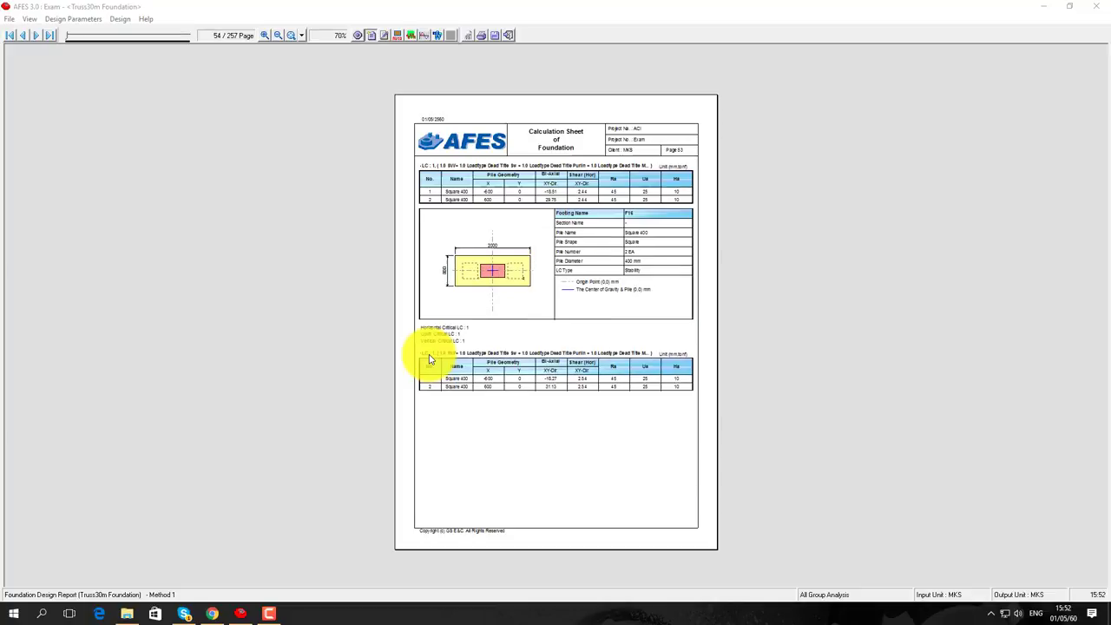
{"action": "scroll", "coordinate": [431, 359], "scroll_direction": "down", "scroll_amount": 5}
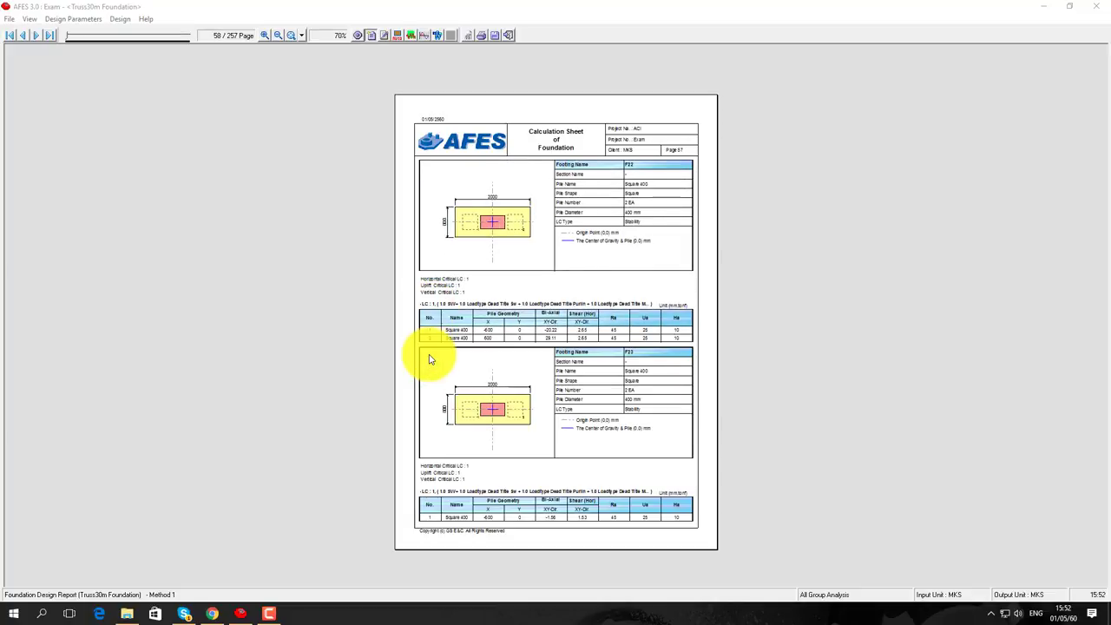
{"action": "scroll", "coordinate": [429, 358], "scroll_direction": "down", "scroll_amount": 2}
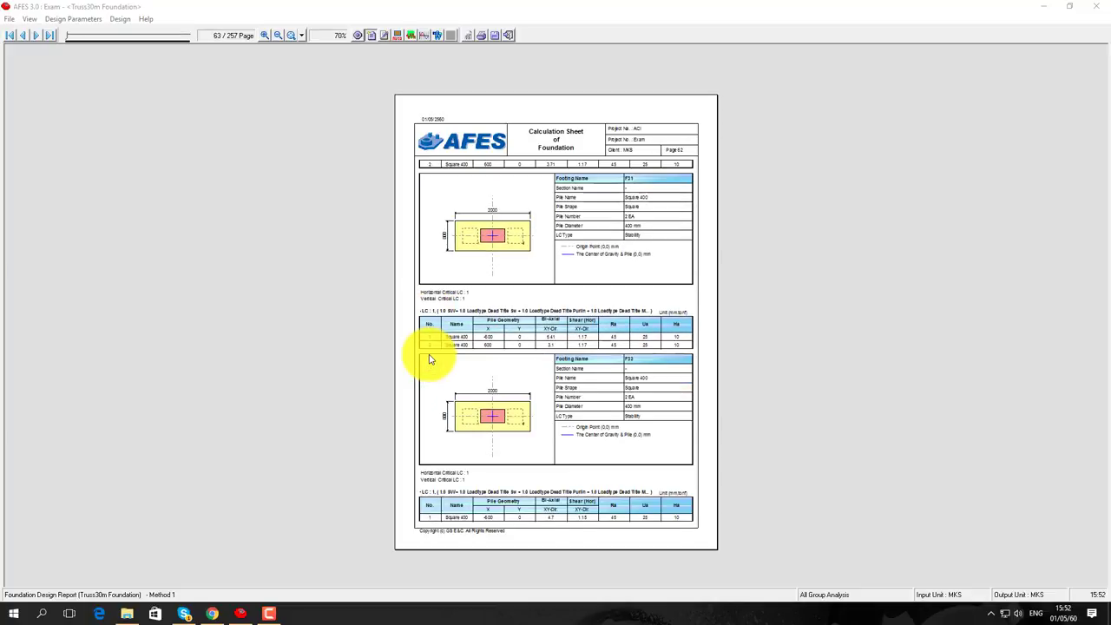
{"action": "scroll", "coordinate": [429, 359], "scroll_direction": "down", "scroll_amount": 1}
{"action": "scroll", "coordinate": [432, 359], "scroll_direction": "down", "scroll_amount": 1}
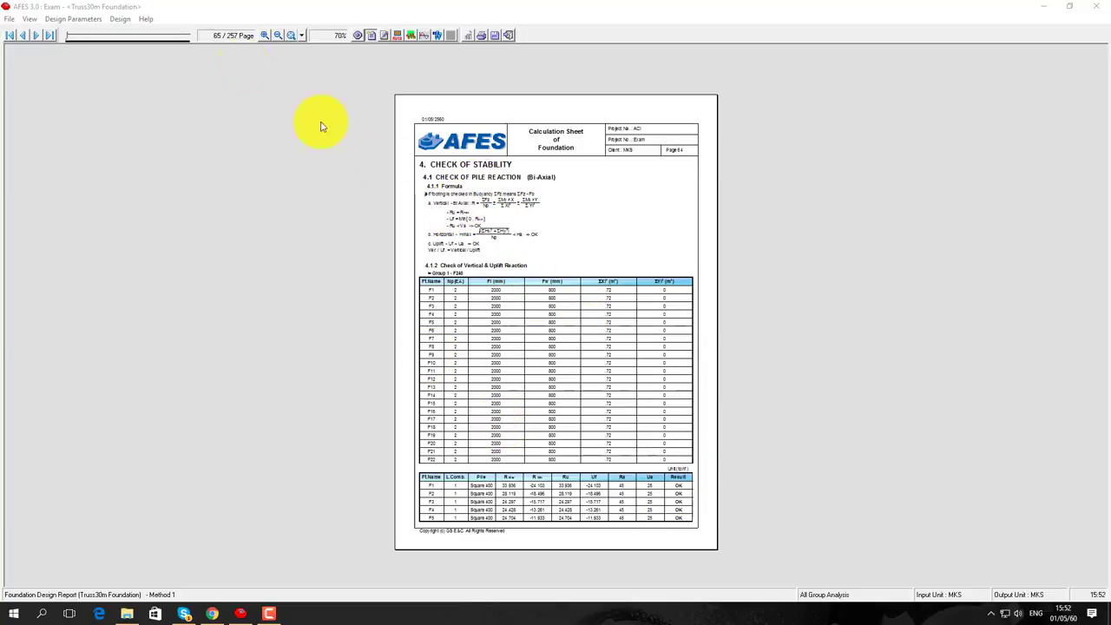
Enlarge the Check of Stability page and examine the bi-axial pile reaction formulas for vertical, horizontal and uplift checks
{"action": "left_click", "coordinate": [264, 35]}
{"action": "left_click", "coordinate": [264, 35]}
{"action": "left_click", "coordinate": [265, 35]}
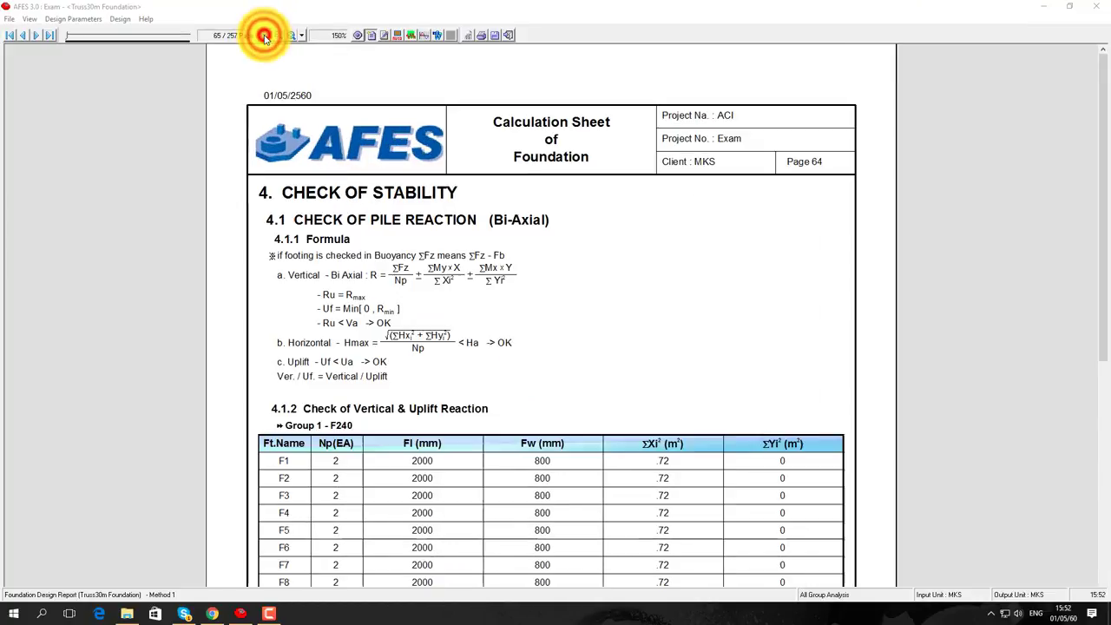
{"action": "left_click", "coordinate": [265, 36]}
{"action": "left_click", "coordinate": [264, 35]}
{"action": "left_click", "coordinate": [265, 36]}
{"action": "scroll", "coordinate": [417, 312], "scroll_direction": "down", "scroll_amount": 3}
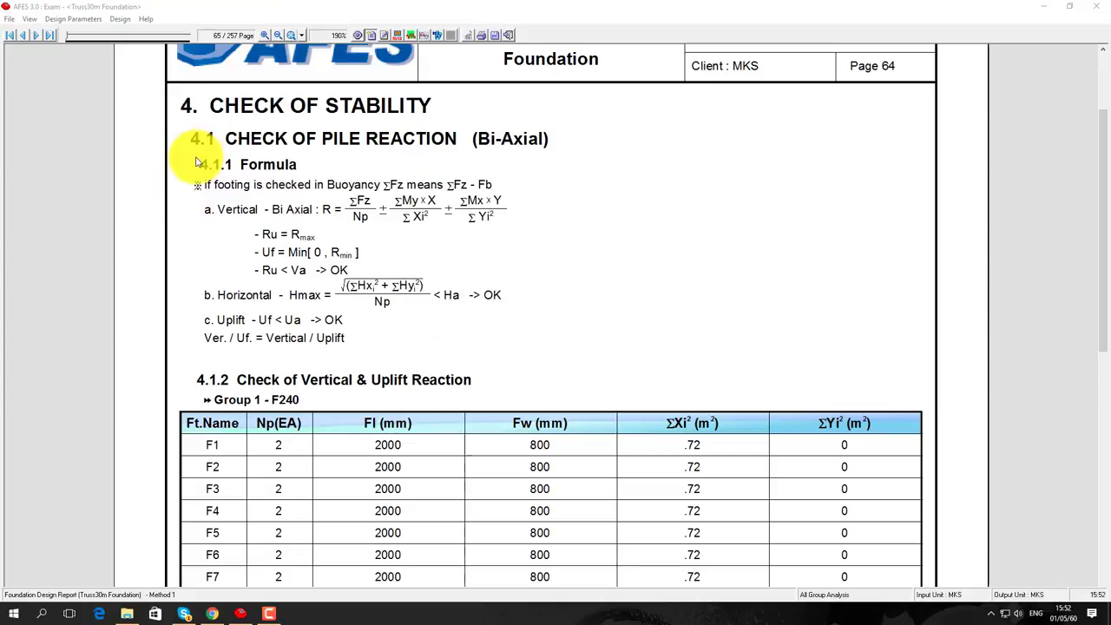
{"action": "left_click", "coordinate": [191, 166]}
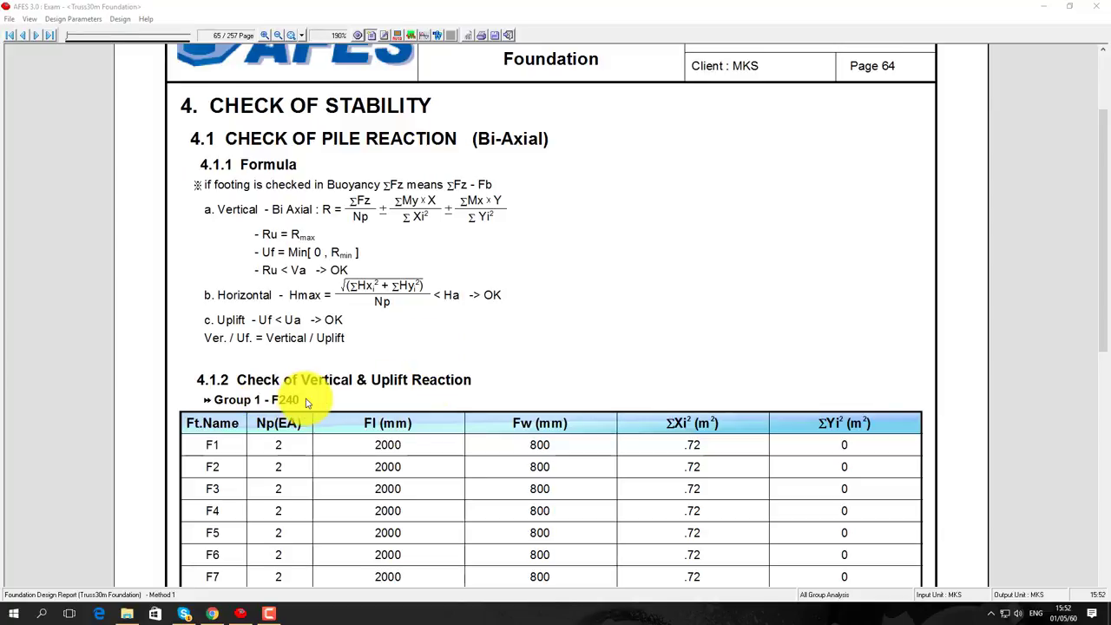
Examine the vertical and uplift pile reaction results of Group 1 - F240, comparing the reactions with the allowable capacities
{"action": "left_click", "coordinate": [276, 34]}
{"action": "left_click", "coordinate": [276, 34]}
{"action": "left_click", "coordinate": [276, 34]}
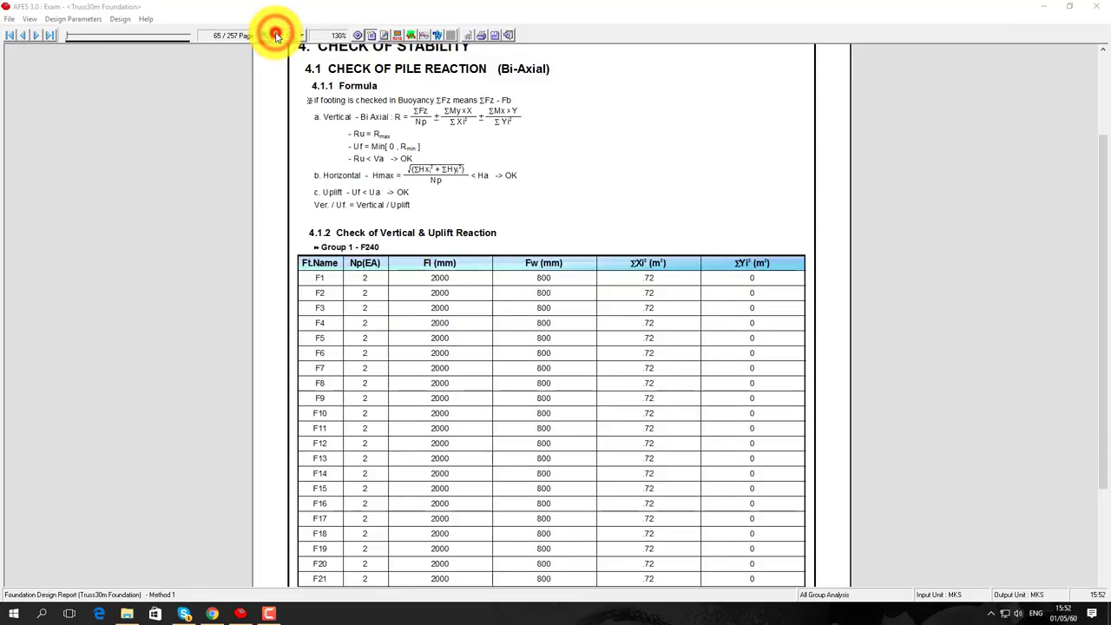
{"action": "left_click", "coordinate": [277, 34]}
{"action": "left_click", "coordinate": [276, 34]}
{"action": "scroll", "coordinate": [412, 395], "scroll_direction": "down", "scroll_amount": 5}
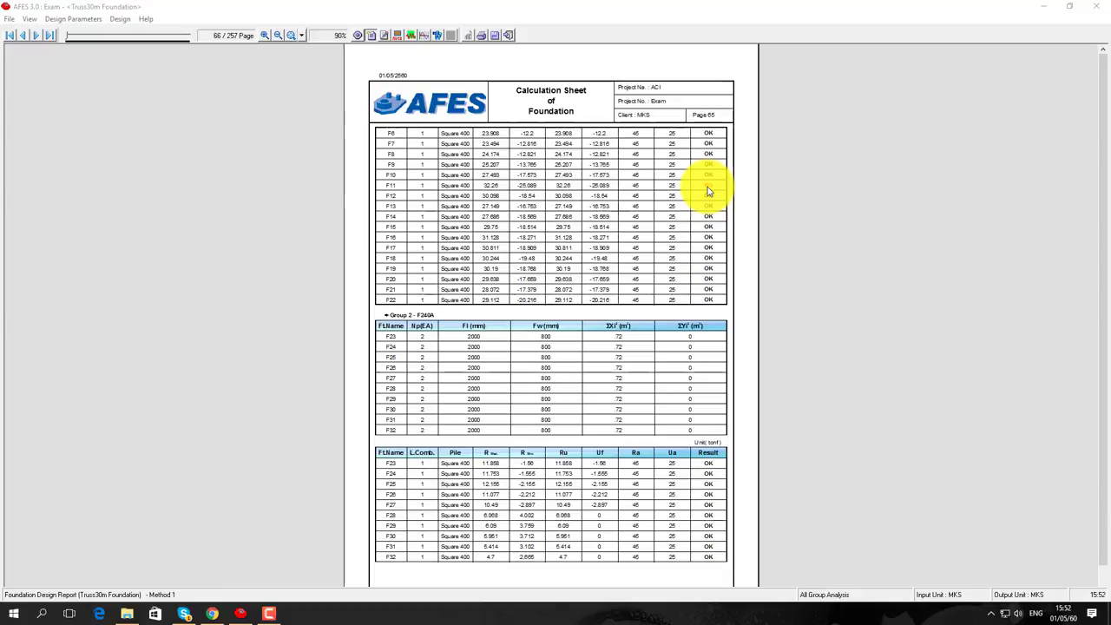
{"action": "left_click", "coordinate": [265, 38]}
{"action": "left_click", "coordinate": [264, 37]}
{"action": "left_click", "coordinate": [265, 37]}
{"action": "left_click", "coordinate": [265, 37]}
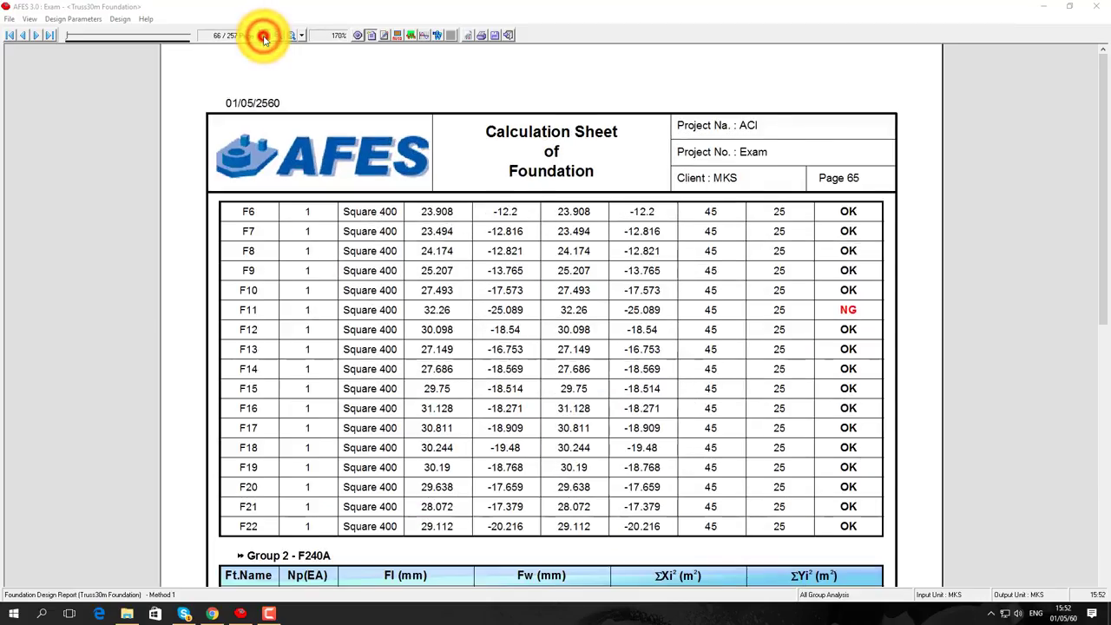
{"action": "left_click", "coordinate": [265, 38]}
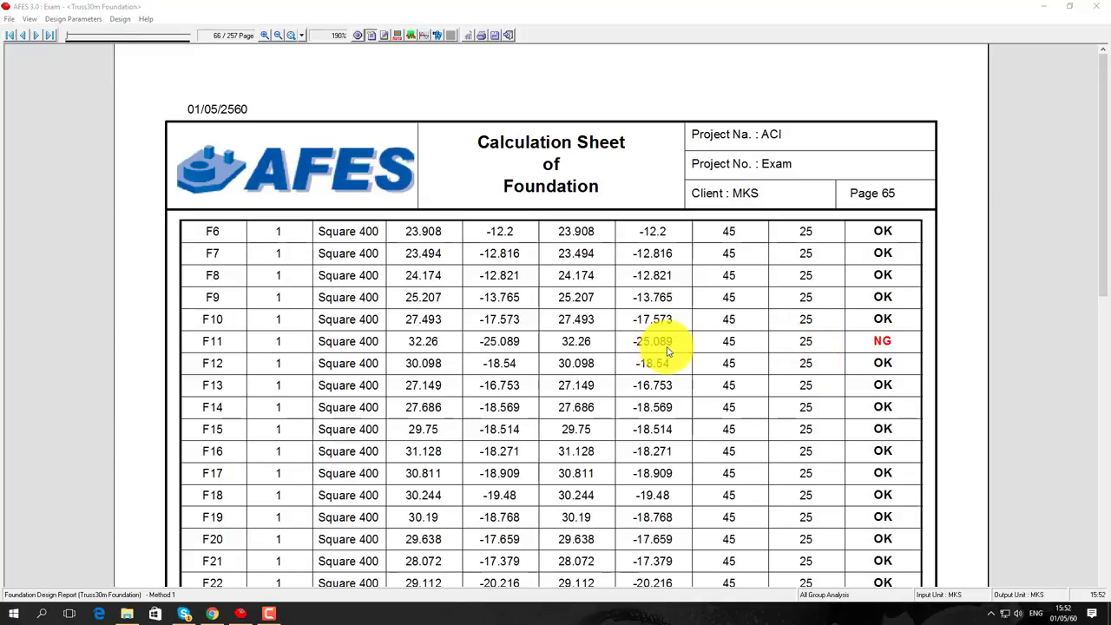
{"action": "scroll", "coordinate": [732, 347], "scroll_direction": "down", "scroll_amount": 1}
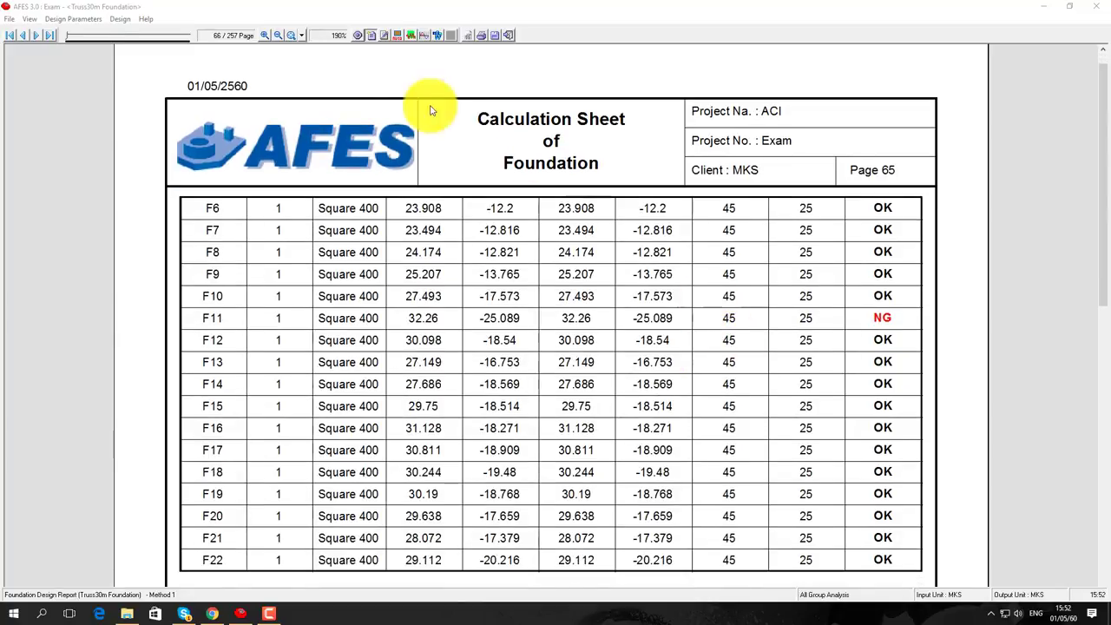
View the whole page with the Group 2 - F240A vertical and uplift results, and open the horizontal reaction check
{"action": "left_click", "coordinate": [277, 35]}
{"action": "left_click", "coordinate": [277, 36]}
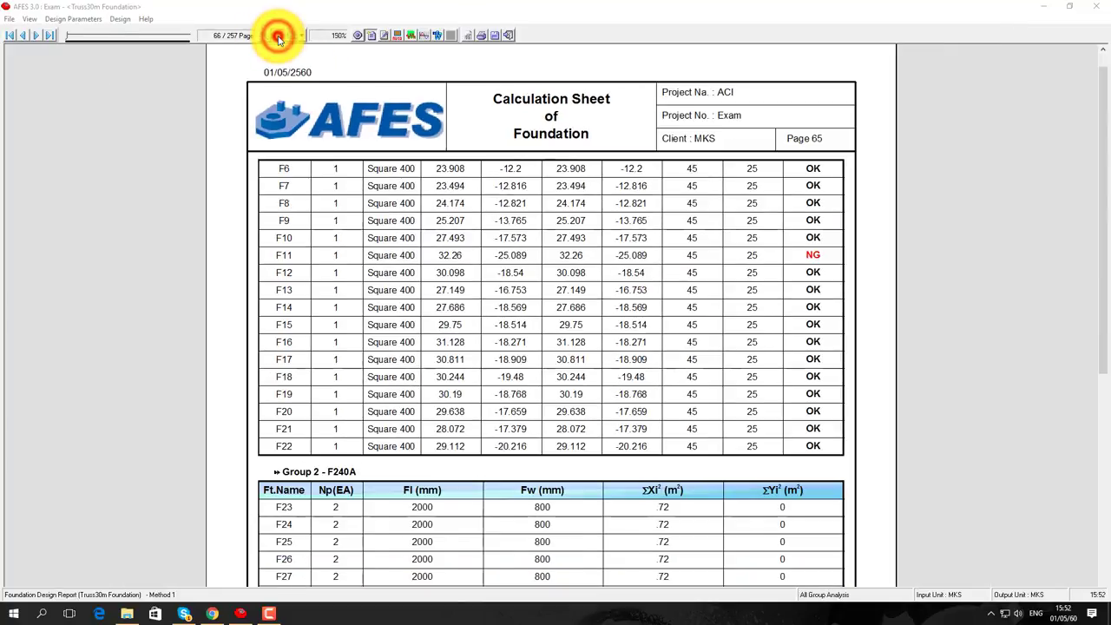
{"action": "left_click", "coordinate": [278, 36]}
{"action": "left_click", "coordinate": [278, 35]}
{"action": "left_click", "coordinate": [278, 36]}
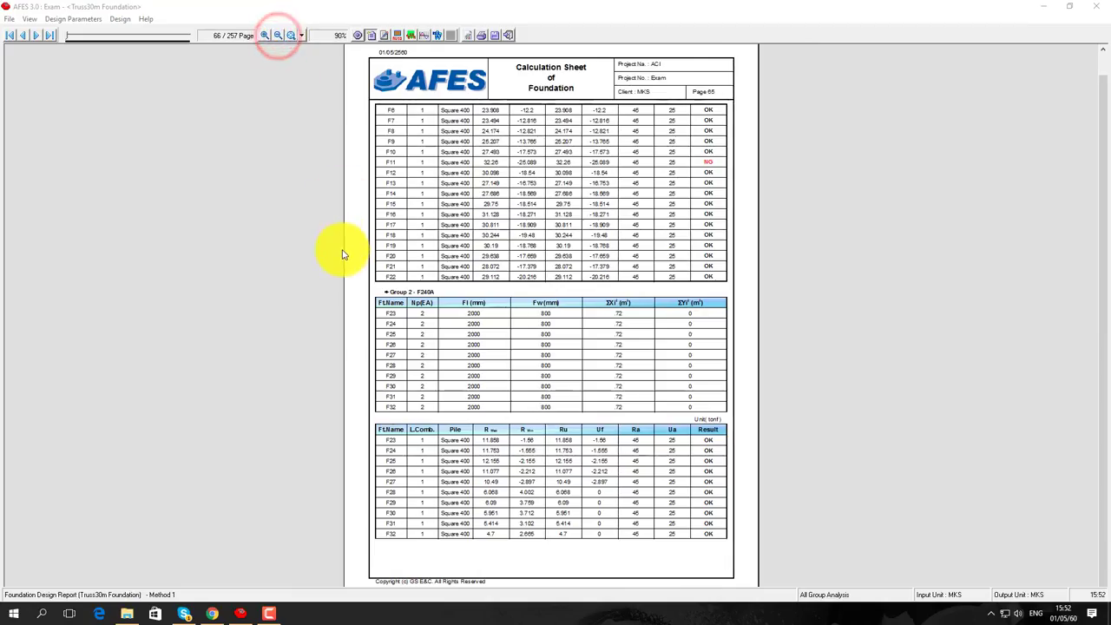
{"action": "scroll", "coordinate": [283, 246], "scroll_direction": "up", "scroll_amount": 1}
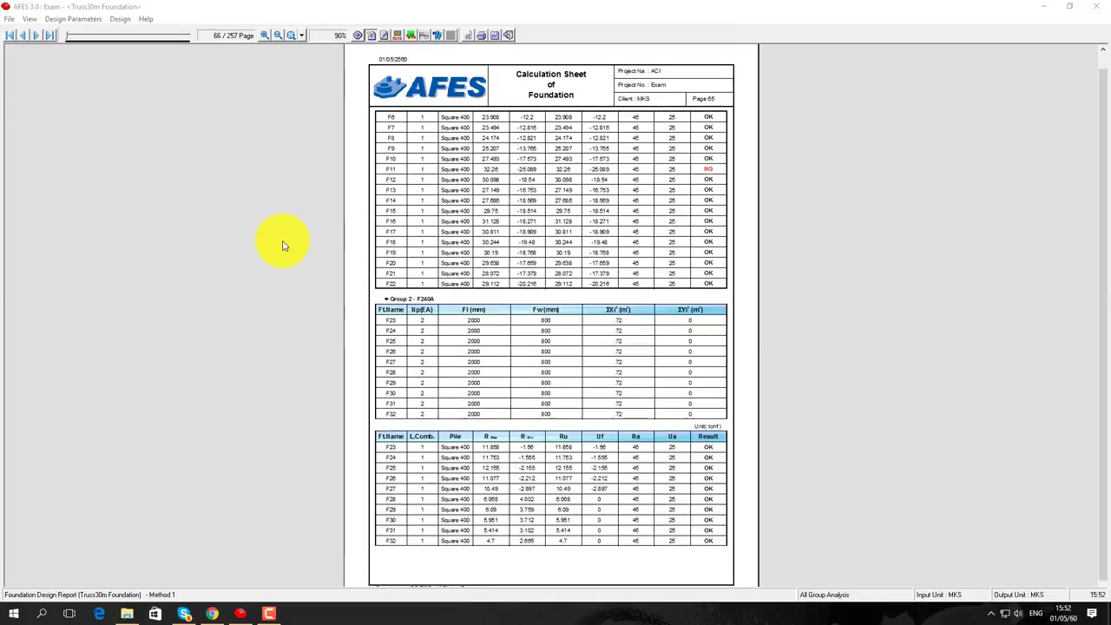
{"action": "left_click", "coordinate": [275, 36]}
{"action": "scroll", "coordinate": [420, 406], "scroll_direction": "down", "scroll_amount": 1}
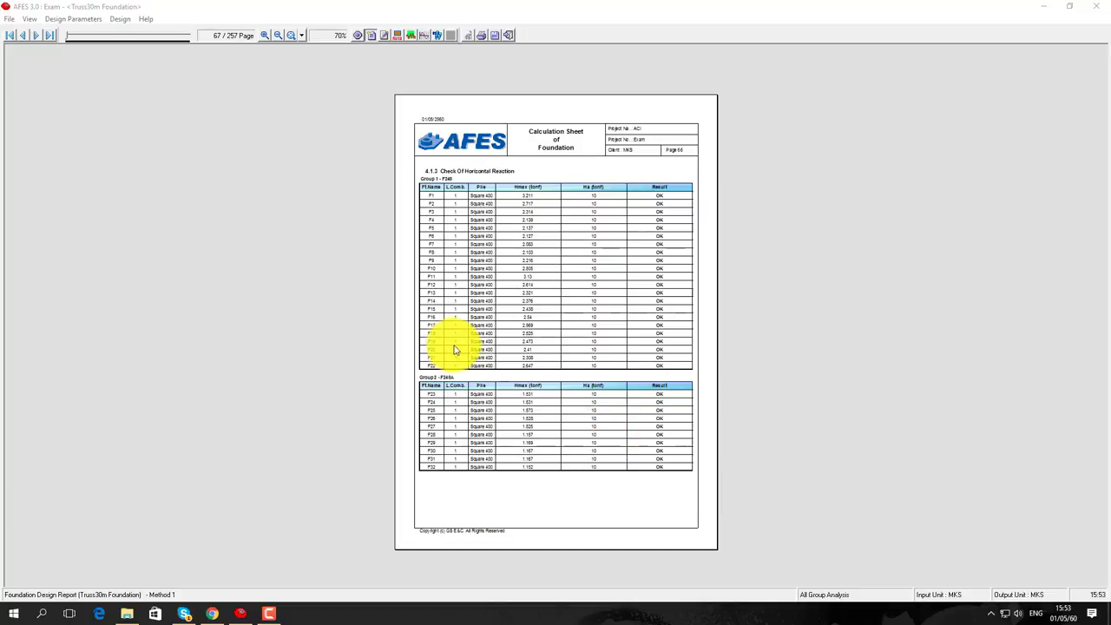
Review the footing design moment and shear force data tables for both groups, up to the design parameters page
{"action": "scroll", "coordinate": [477, 377], "scroll_direction": "down", "scroll_amount": 1}
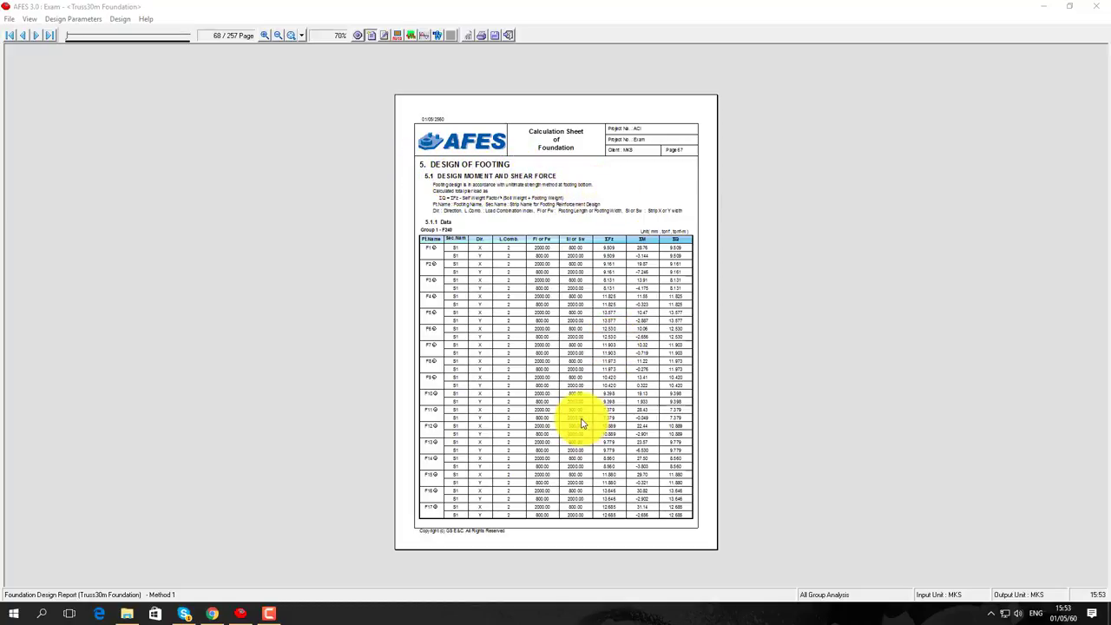
{"action": "scroll", "coordinate": [522, 452], "scroll_direction": "down", "scroll_amount": 1}
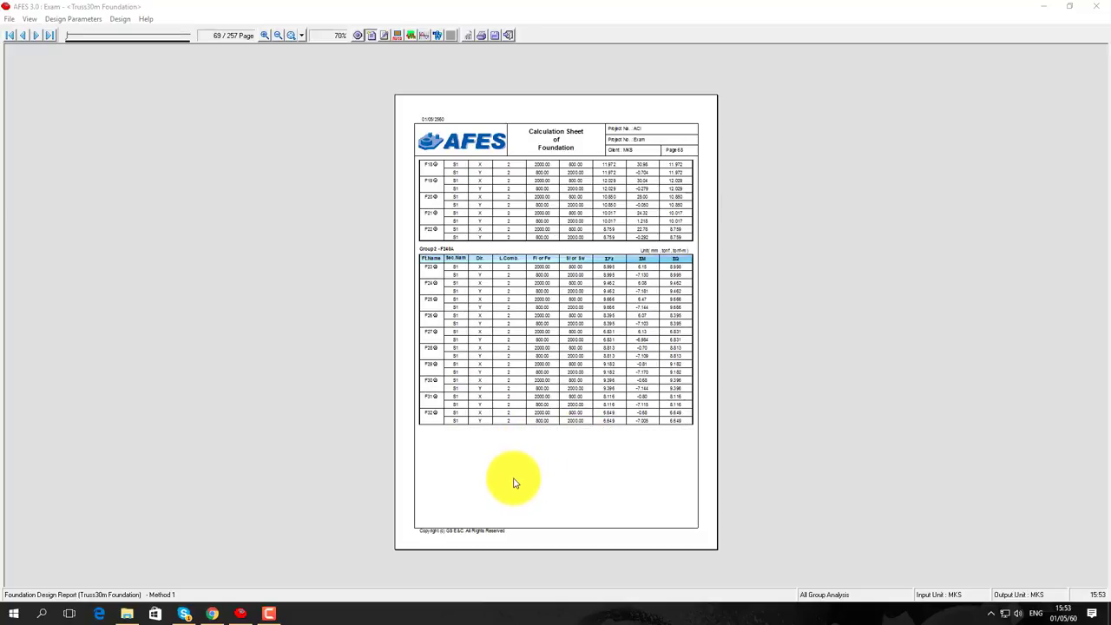
{"action": "scroll", "coordinate": [458, 365], "scroll_direction": "down", "scroll_amount": 1}
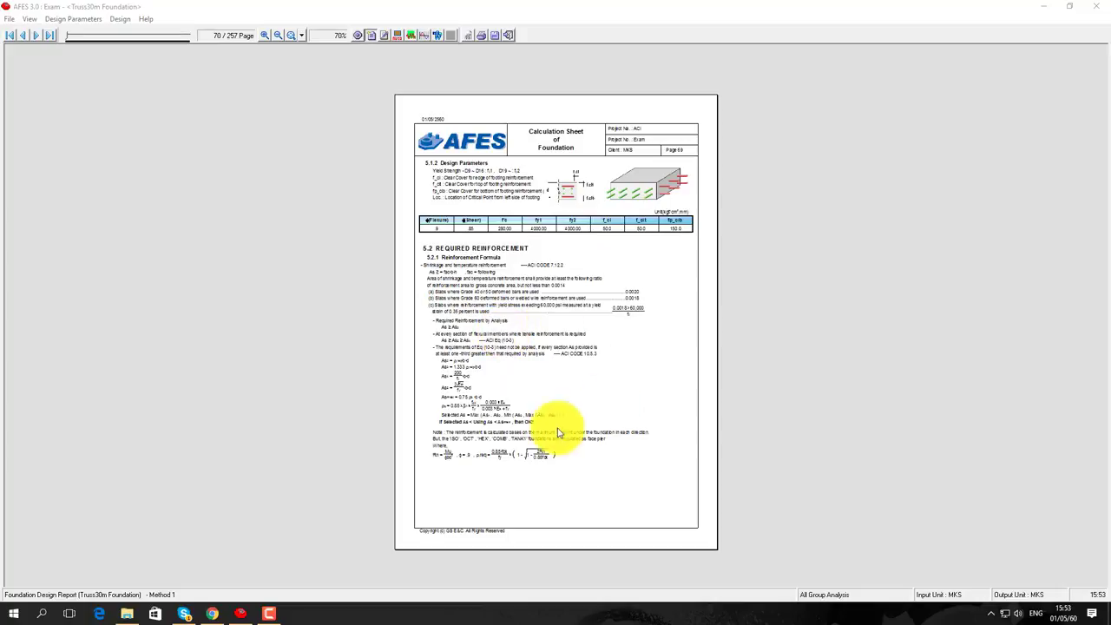
Examine the enlarged design parameters and ACI required reinforcement formulas, and proceed to the footing reinforcement check of F1
{"action": "left_click", "coordinate": [265, 36]}
{"action": "left_click", "coordinate": [265, 35]}
{"action": "left_click", "coordinate": [265, 35]}
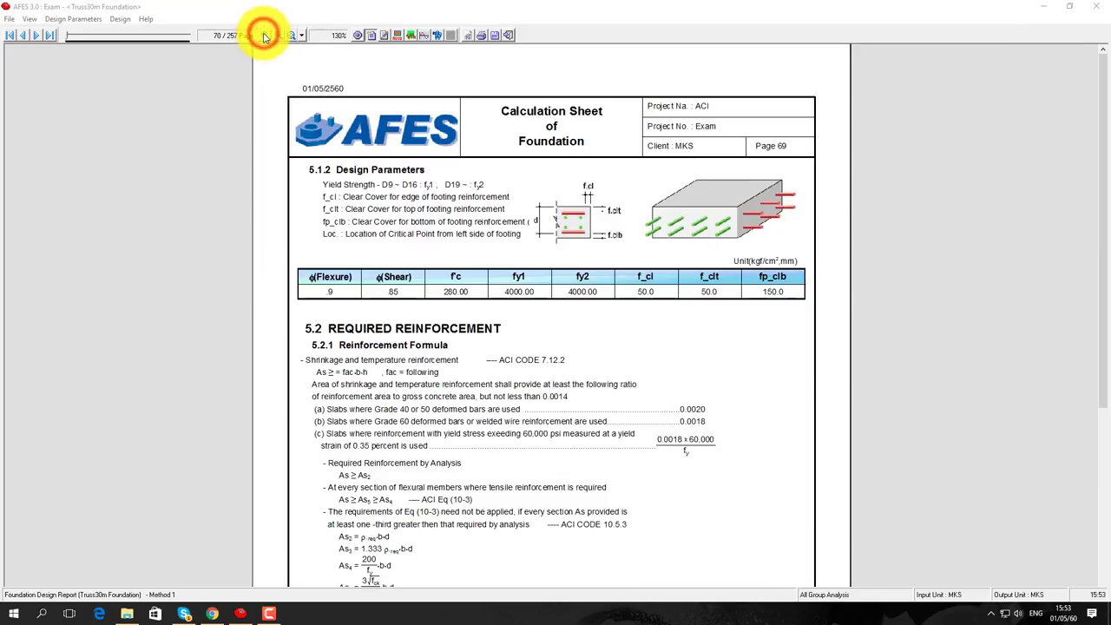
{"action": "left_click", "coordinate": [265, 35]}
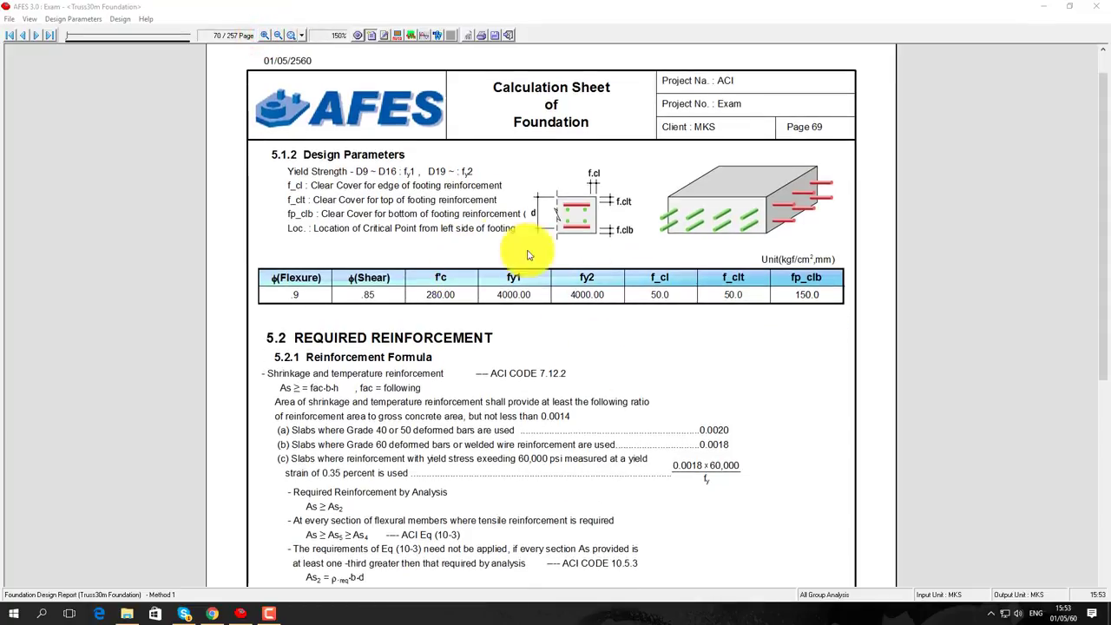
{"action": "scroll", "coordinate": [521, 347], "scroll_direction": "down", "scroll_amount": 5}
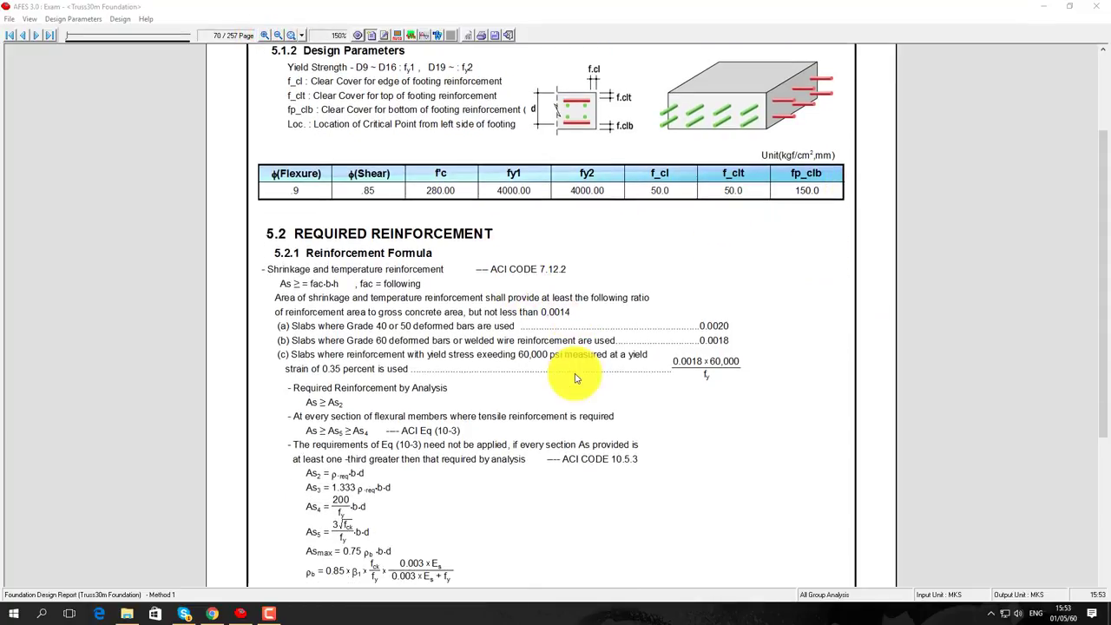
{"action": "scroll", "coordinate": [582, 371], "scroll_direction": "down", "scroll_amount": 2}
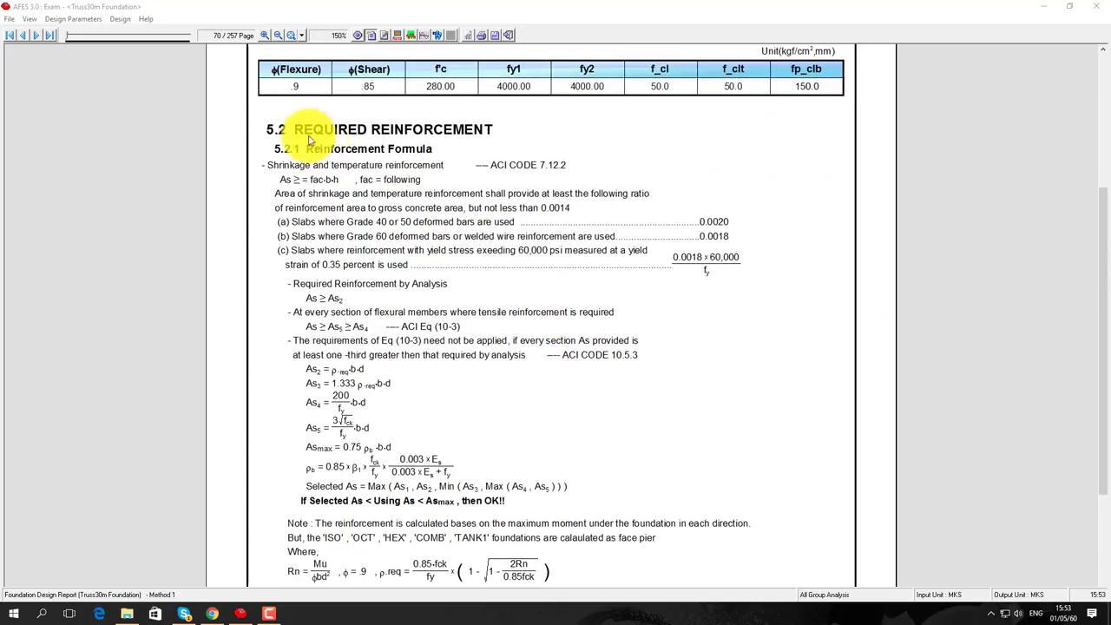
{"action": "left_click", "coordinate": [489, 165]}
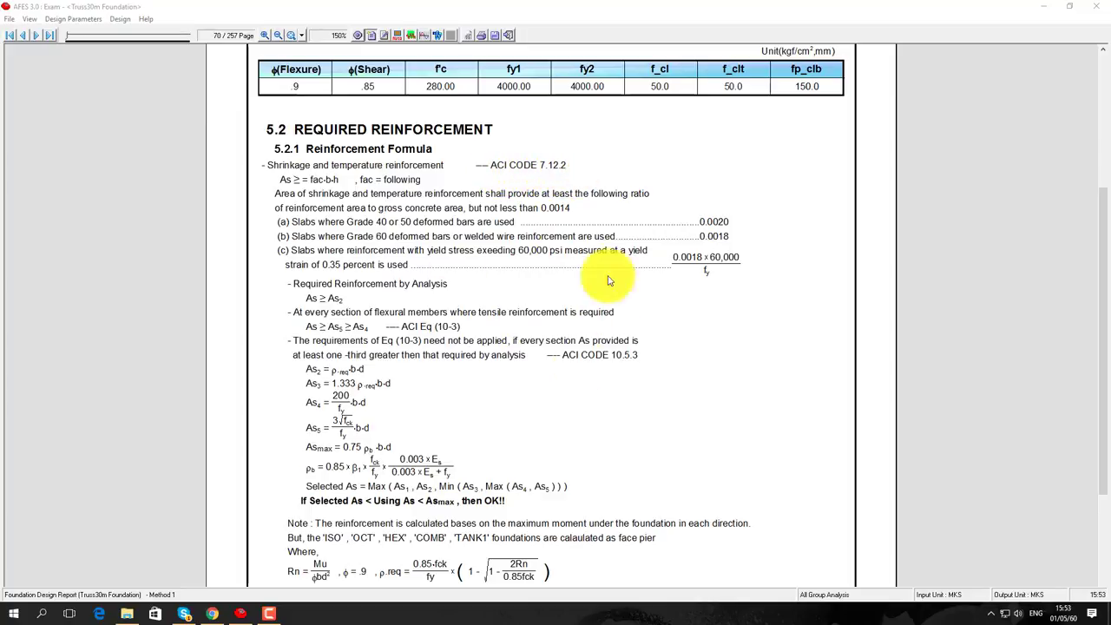
{"action": "scroll", "coordinate": [541, 384], "scroll_direction": "down", "scroll_amount": 1}
{"action": "scroll", "coordinate": [540, 384], "scroll_direction": "down", "scroll_amount": 3}
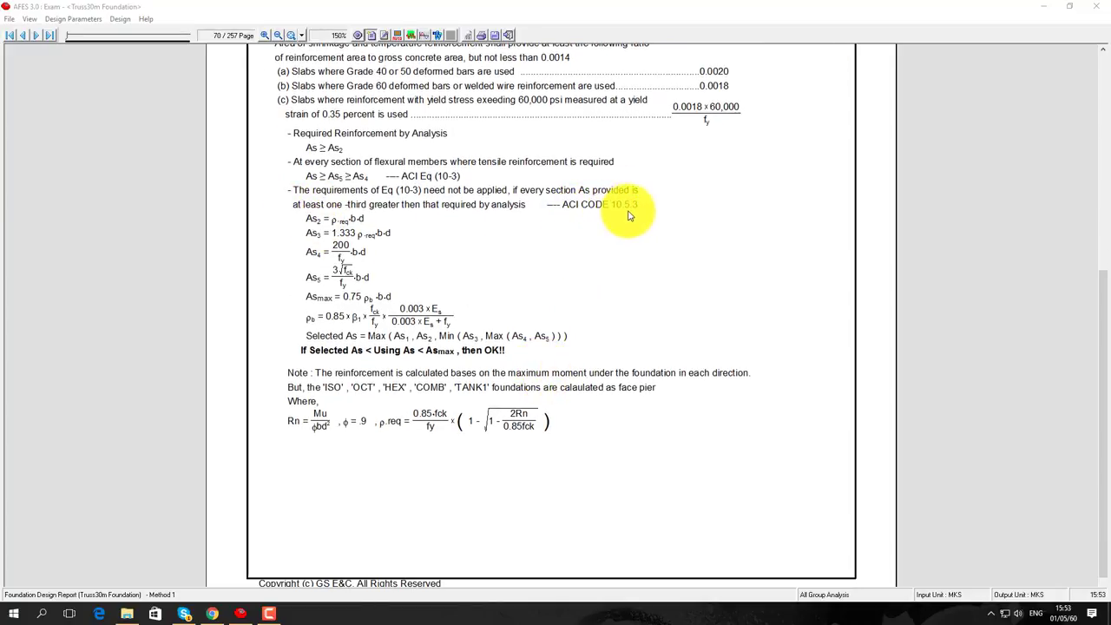
{"action": "scroll", "coordinate": [637, 354], "scroll_direction": "down", "scroll_amount": 3}
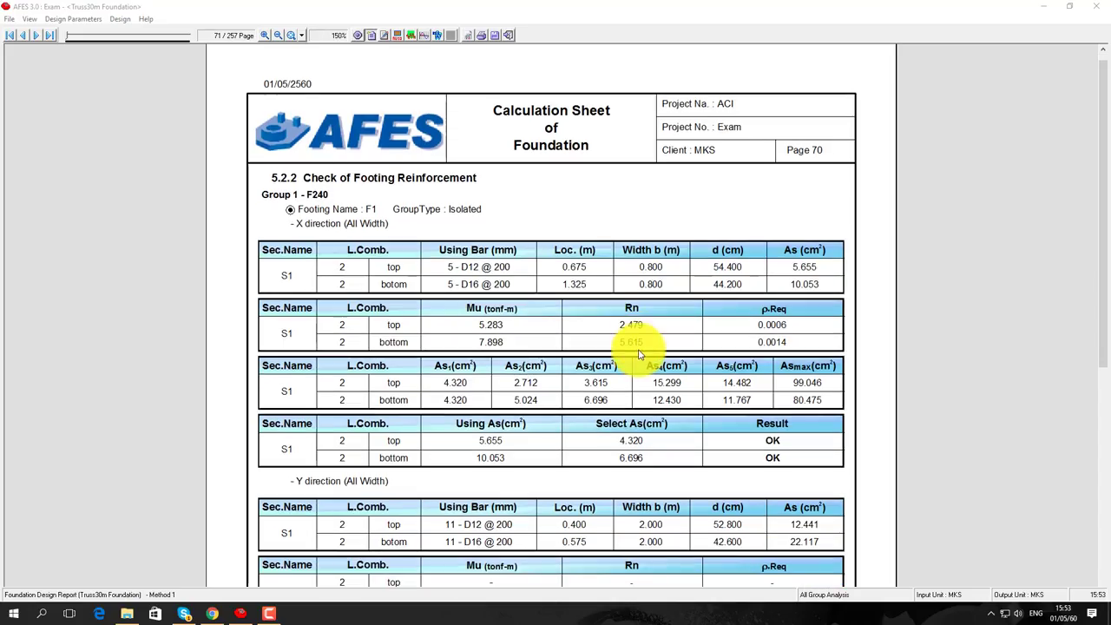
Examine the enlarged reinforcement check of footing F1 in Group 1 - F240, in both X and Y directions
{"action": "left_click", "coordinate": [278, 36]}
{"action": "left_click", "coordinate": [279, 36]}
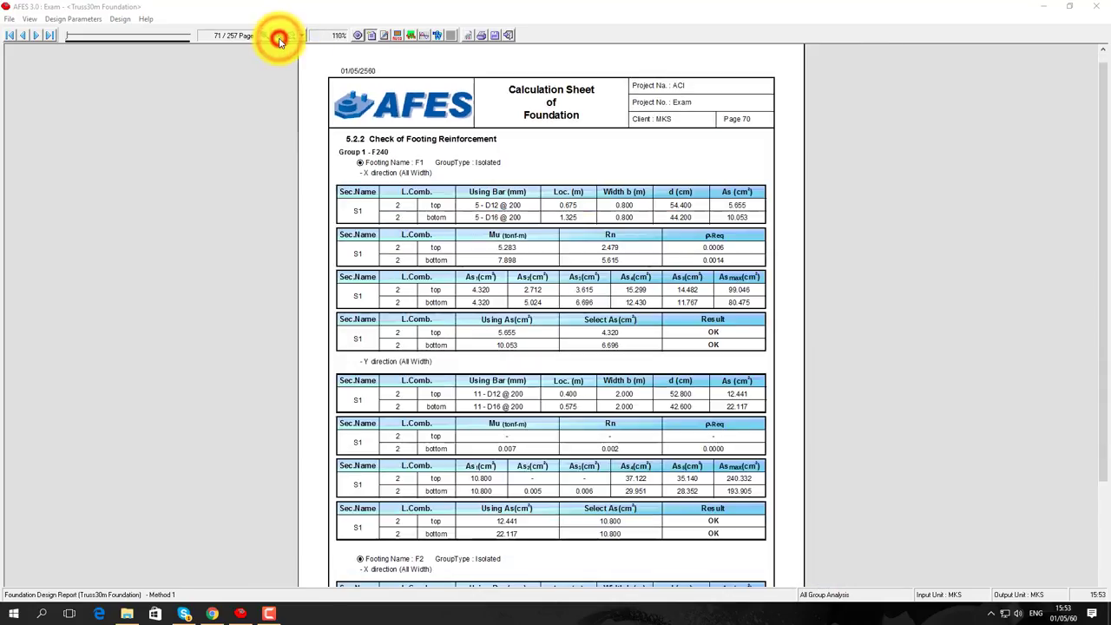
{"action": "left_click", "coordinate": [279, 35]}
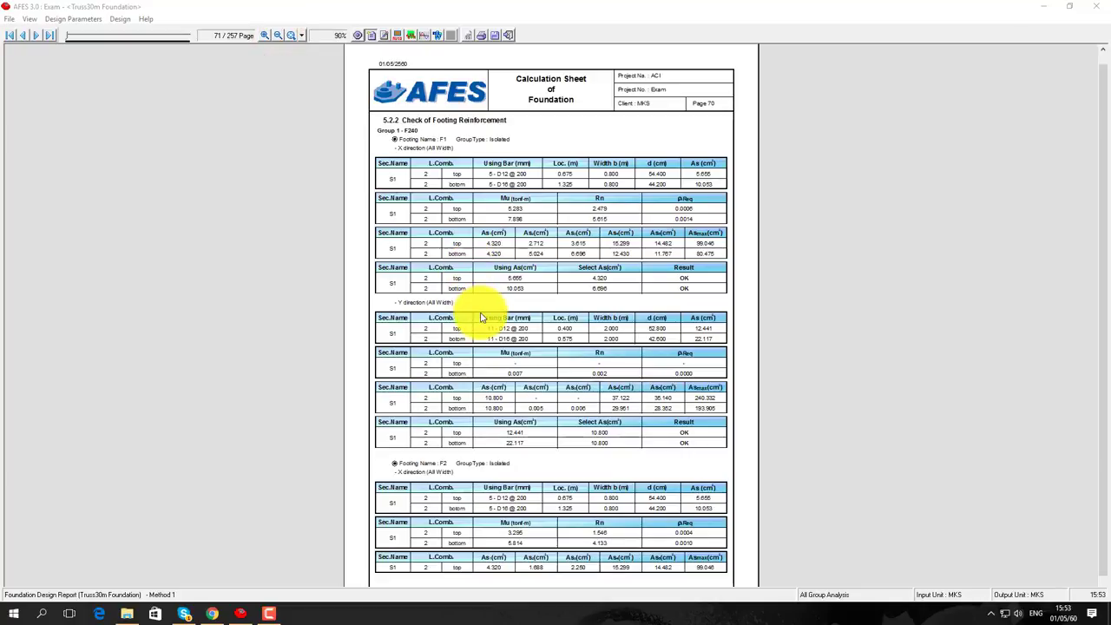
{"action": "left_click", "coordinate": [265, 36]}
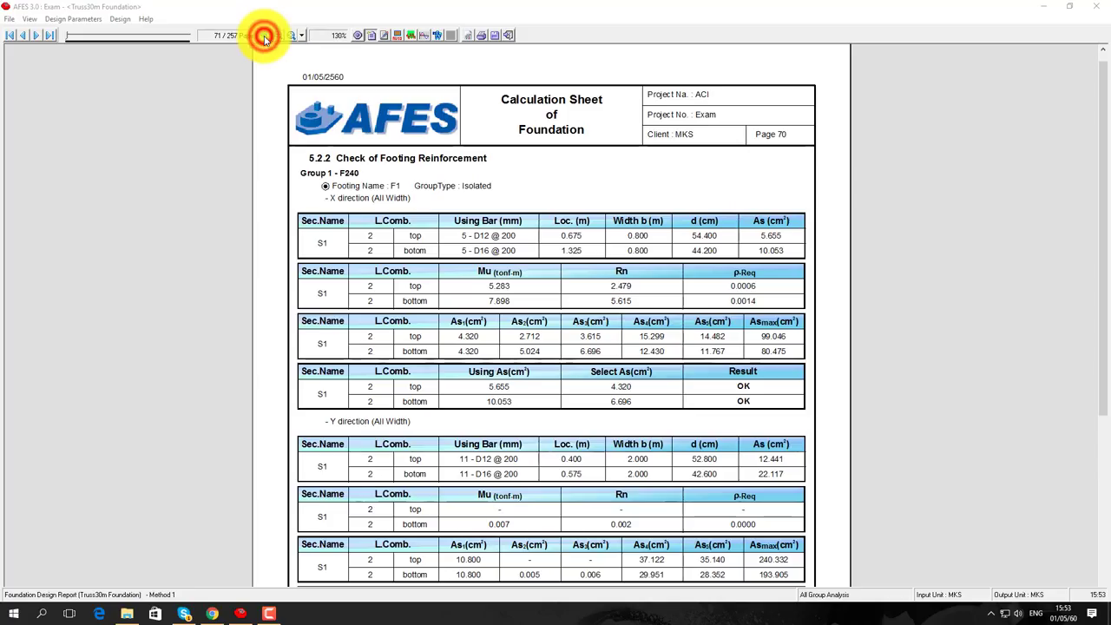
{"action": "left_click", "coordinate": [265, 36]}
{"action": "left_click", "coordinate": [264, 35]}
{"action": "left_click", "coordinate": [265, 35]}
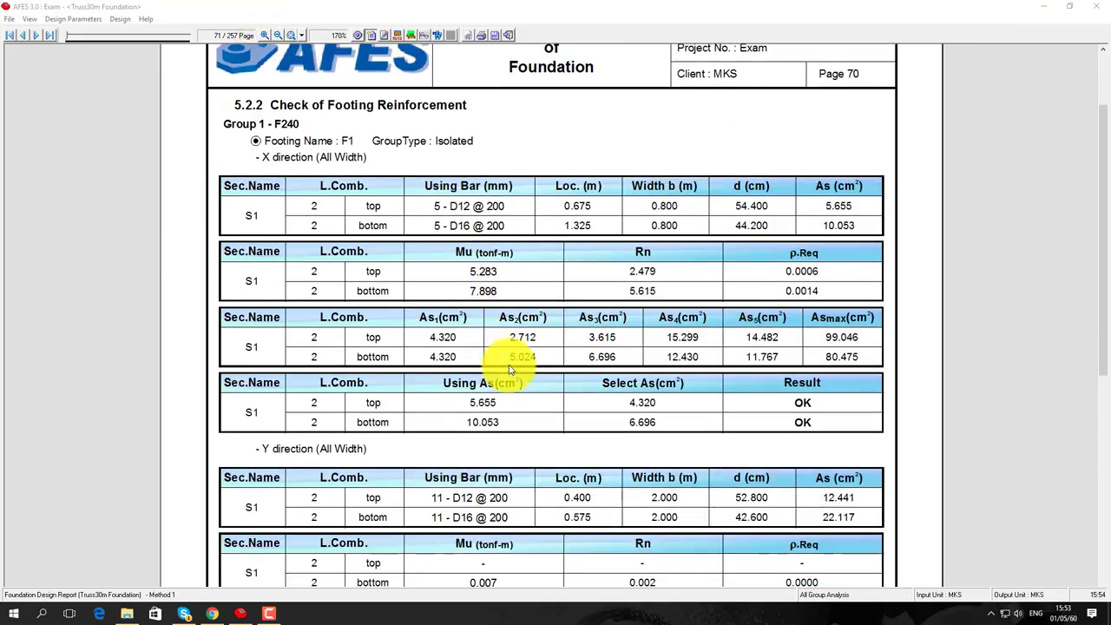
{"action": "scroll", "coordinate": [563, 395], "scroll_direction": "down", "scroll_amount": 3}
{"action": "scroll", "coordinate": [560, 399], "scroll_direction": "down", "scroll_amount": 3}
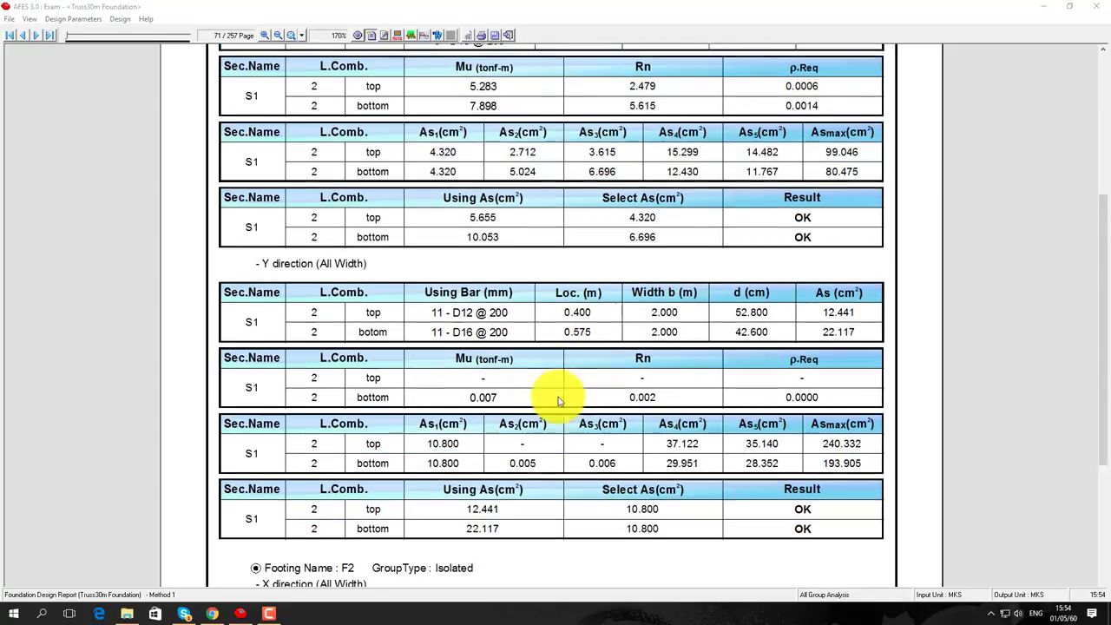
{"action": "scroll", "coordinate": [569, 404], "scroll_direction": "down", "scroll_amount": 2}
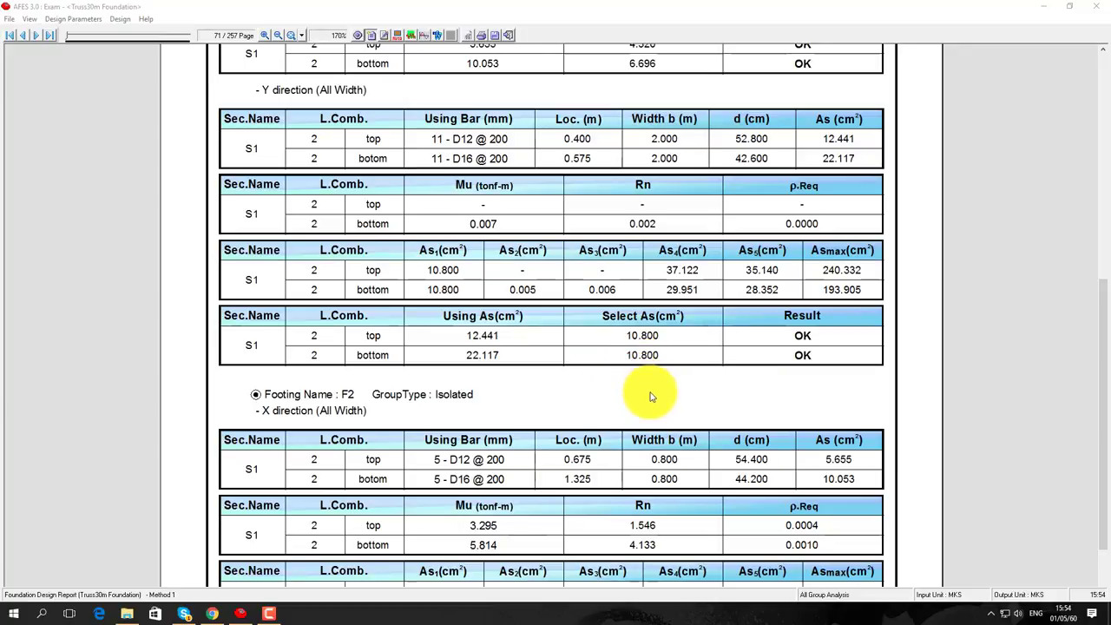
Review the reinforcement check of footing F2 in the X and Y directions, up to the start of footing F3
{"action": "scroll", "coordinate": [652, 397], "scroll_direction": "down", "scroll_amount": 1}
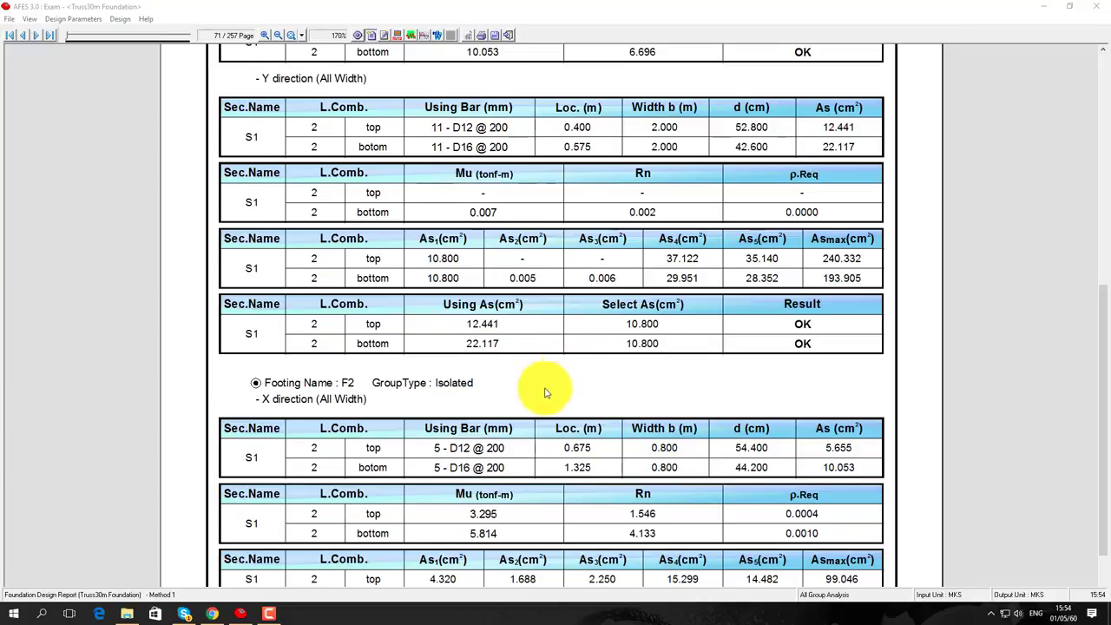
{"action": "scroll", "coordinate": [549, 391], "scroll_direction": "down", "scroll_amount": 3}
{"action": "scroll", "coordinate": [482, 371], "scroll_direction": "down", "scroll_amount": 3}
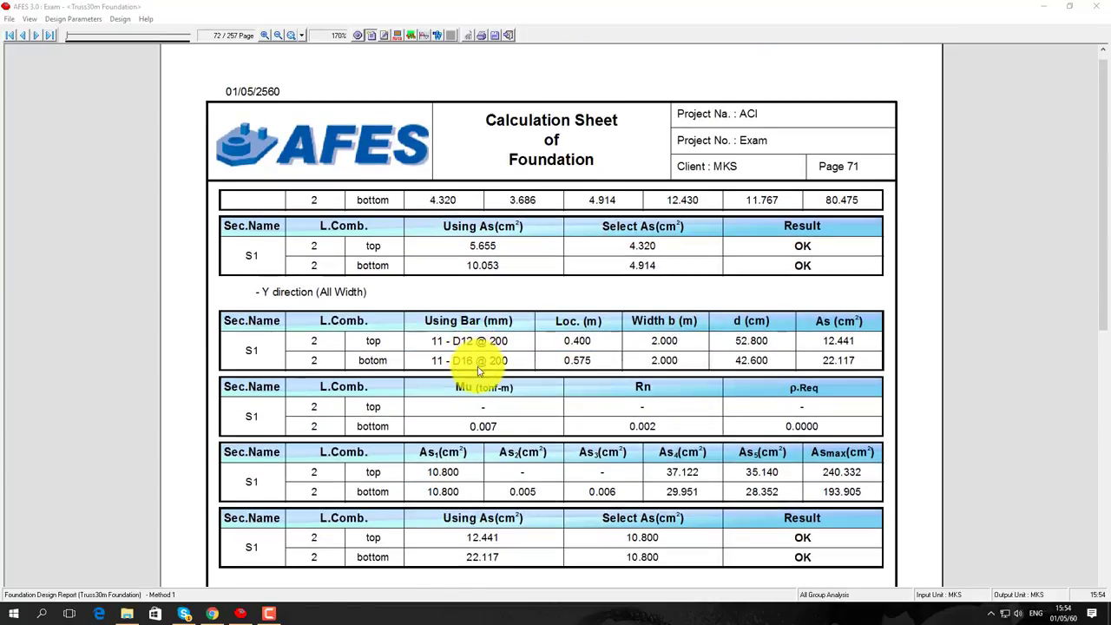
{"action": "scroll", "coordinate": [477, 369], "scroll_direction": "up", "scroll_amount": 2}
{"action": "scroll", "coordinate": [551, 533], "scroll_direction": "down", "scroll_amount": 1}
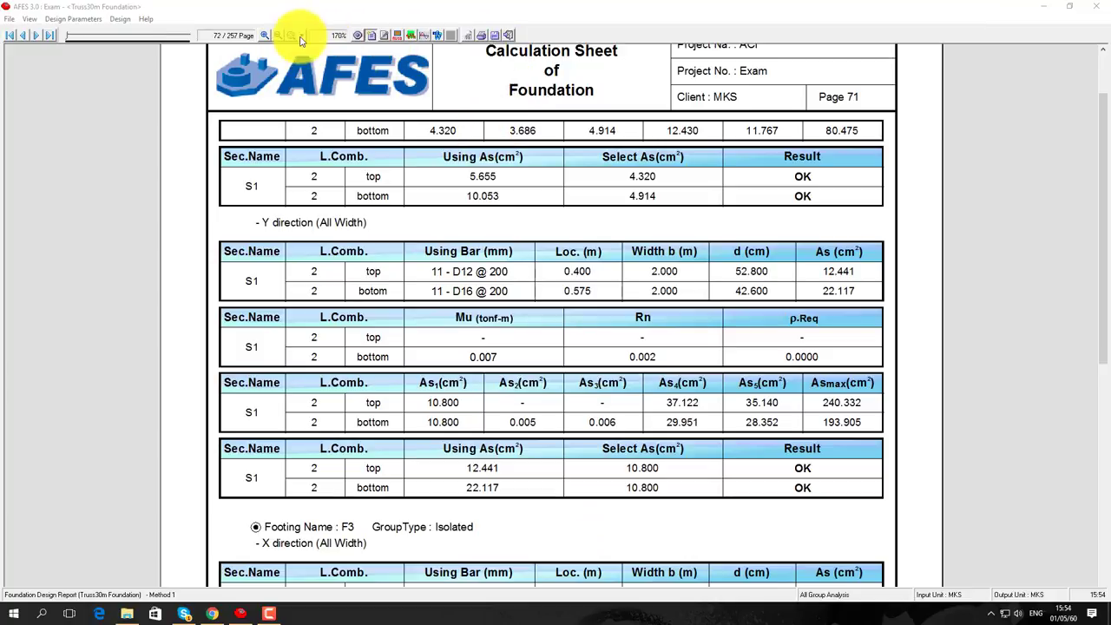
Reduce the page view to 70% and skim the reinforcement checks of the remaining footings from F3 onward
{"action": "left_click", "coordinate": [273, 36]}
{"action": "left_click", "coordinate": [274, 37]}
{"action": "left_click", "coordinate": [273, 36]}
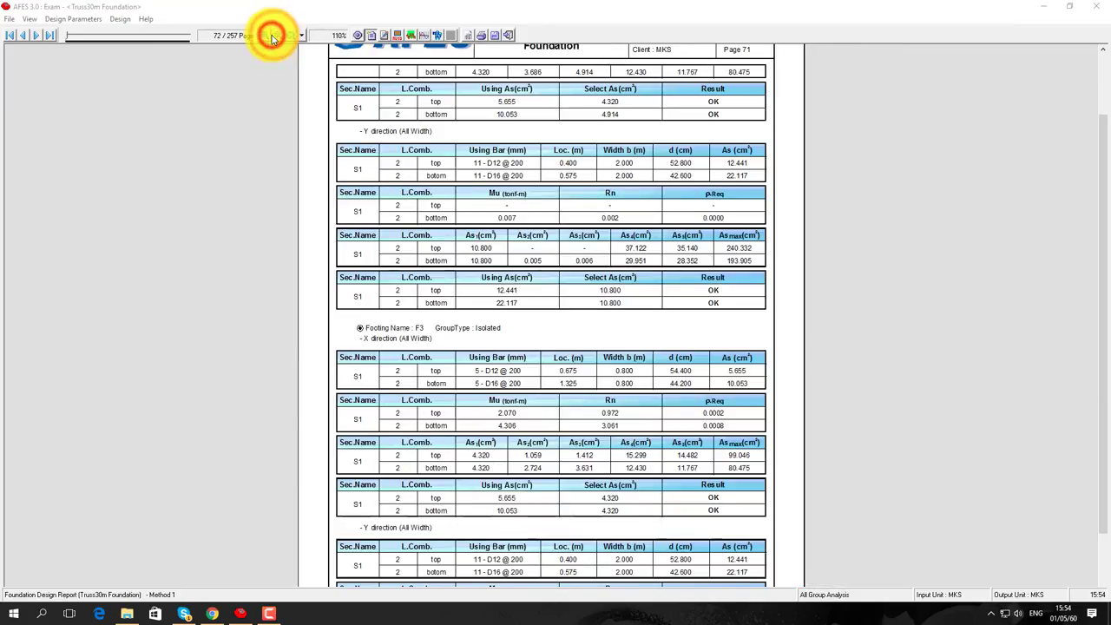
{"action": "left_click", "coordinate": [273, 36]}
{"action": "scroll", "coordinate": [345, 303], "scroll_direction": "down", "scroll_amount": 5}
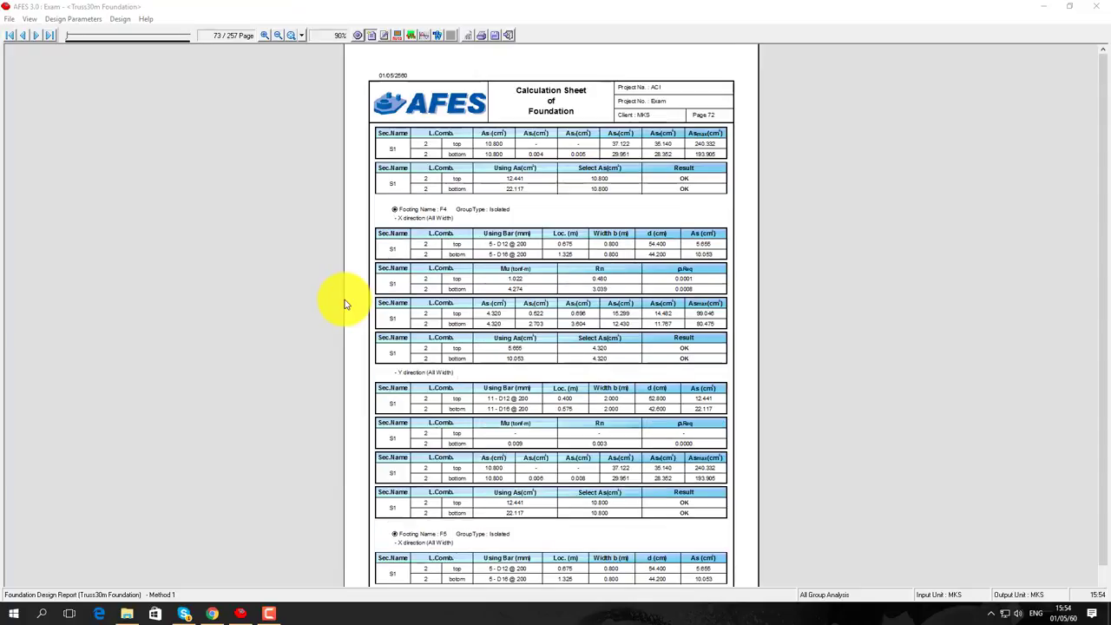
{"action": "scroll", "coordinate": [321, 269], "scroll_direction": "down", "scroll_amount": 1}
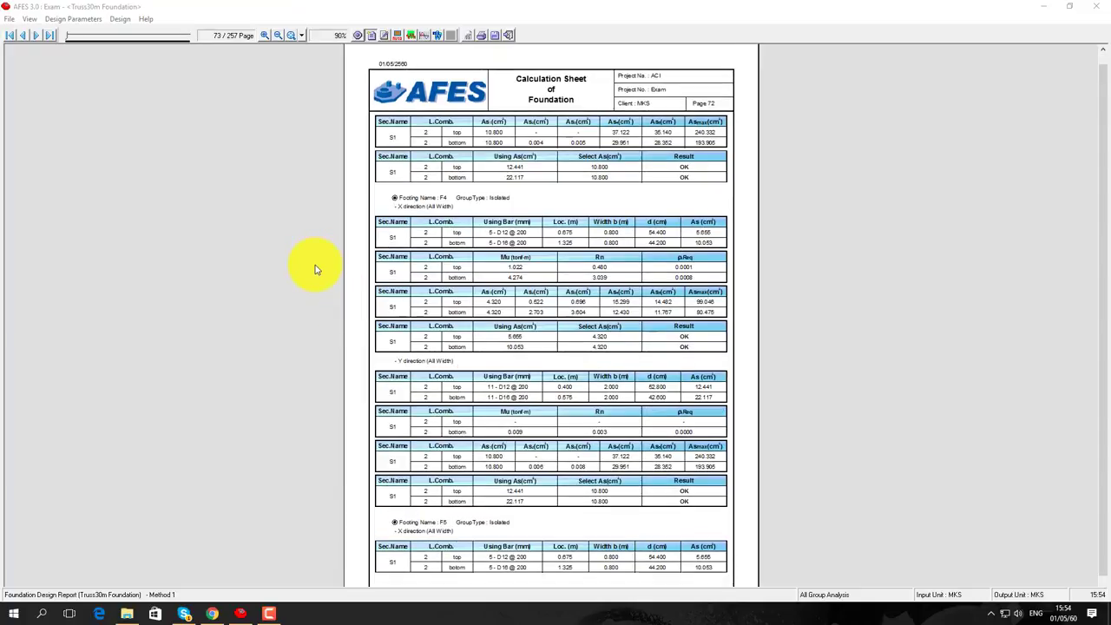
{"action": "left_click", "coordinate": [281, 41]}
{"action": "scroll", "coordinate": [322, 272], "scroll_direction": "down", "scroll_amount": 3}
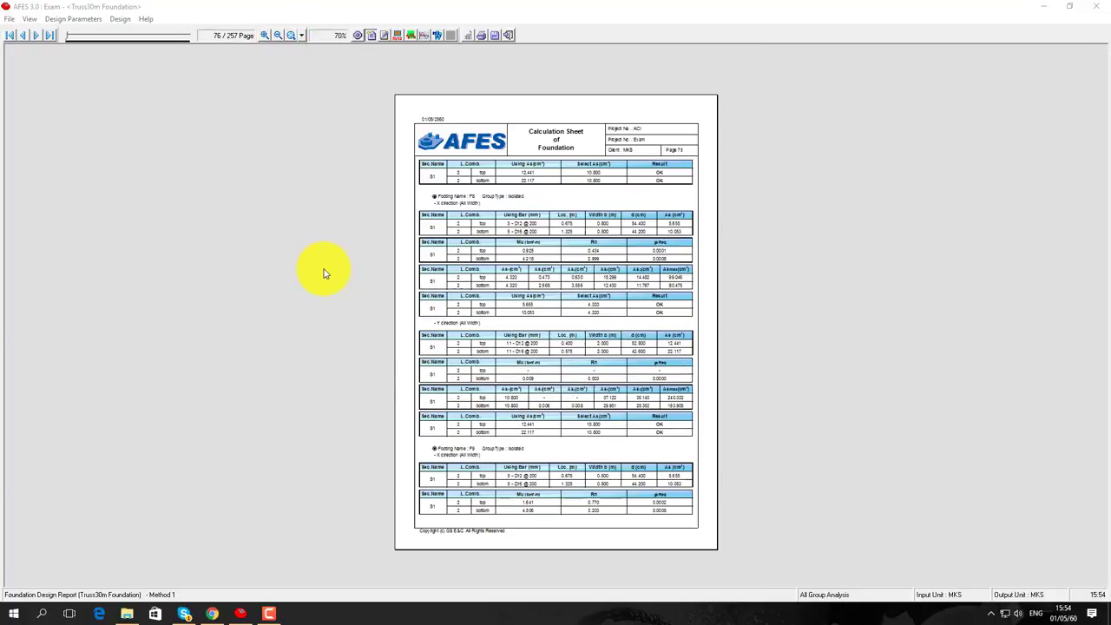
{"action": "scroll", "coordinate": [324, 273], "scroll_direction": "down", "scroll_amount": 1}
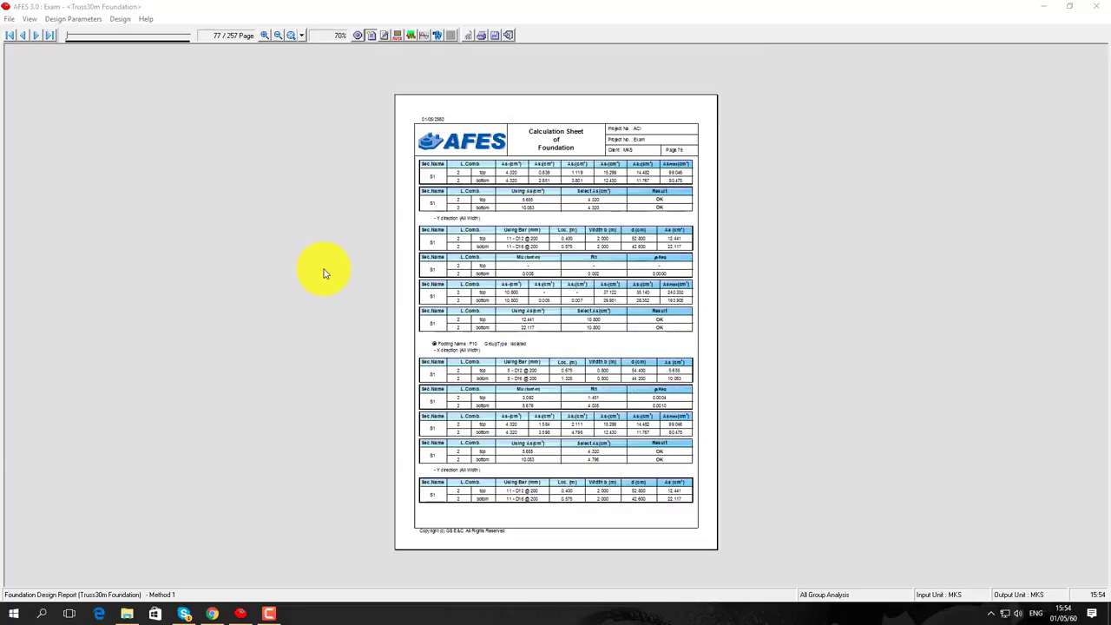
{"action": "scroll", "coordinate": [293, 367], "scroll_direction": "down", "scroll_amount": 1}
{"action": "scroll", "coordinate": [294, 367], "scroll_direction": "down", "scroll_amount": 5}
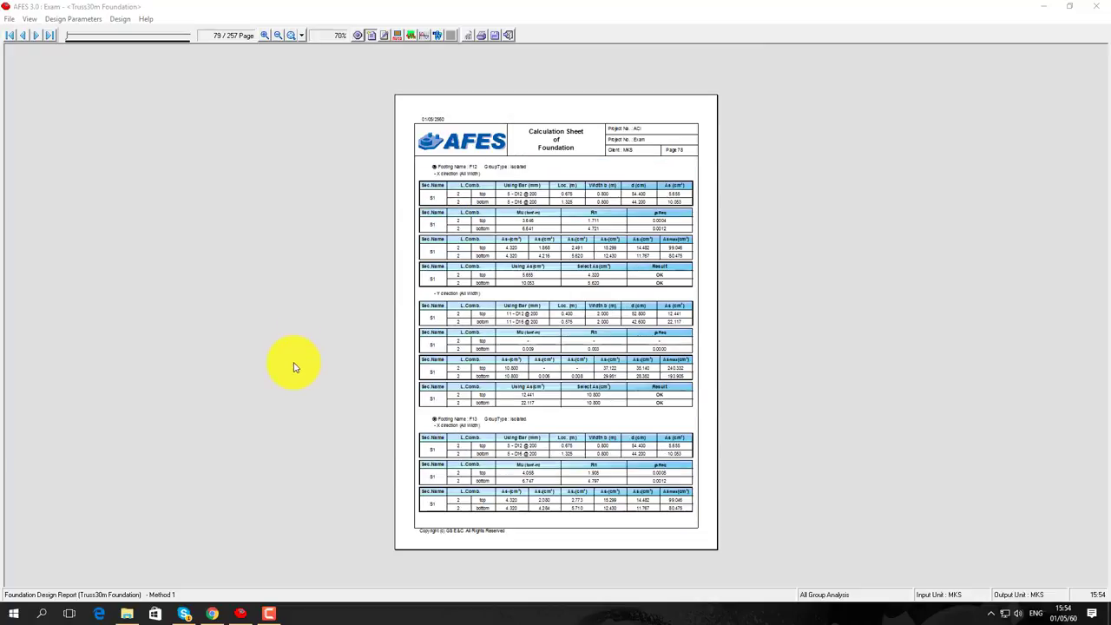
{"action": "scroll", "coordinate": [293, 367], "scroll_direction": "down", "scroll_amount": 4}
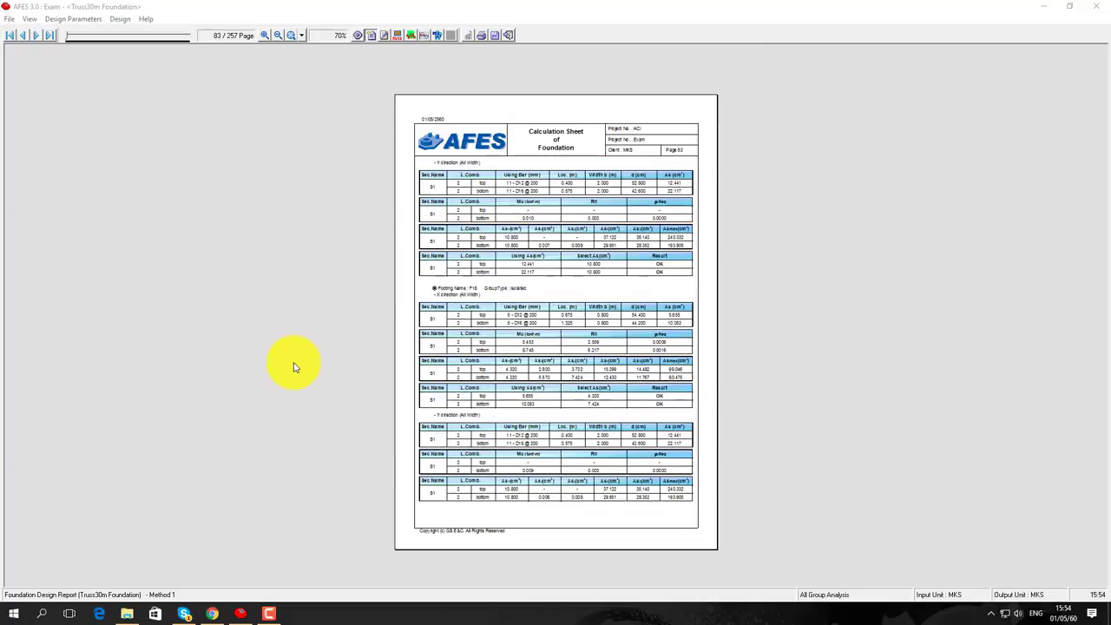
{"action": "scroll", "coordinate": [294, 367], "scroll_direction": "down", "scroll_amount": 7}
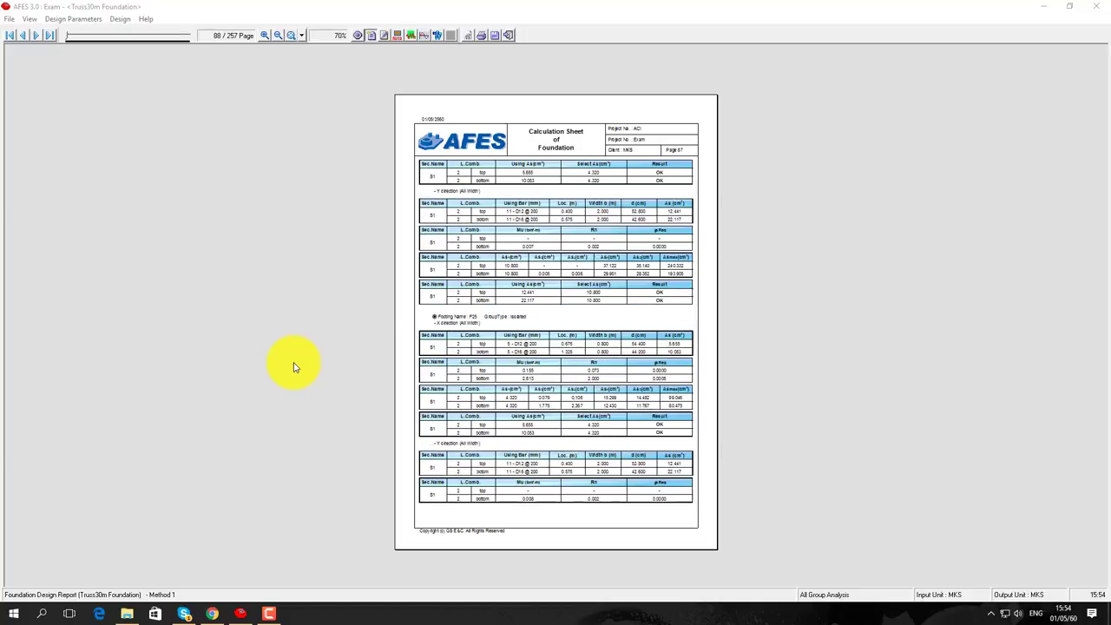
Review the footings' bending moment diagrams in the X and Y directions, starting with footing F1
{"action": "scroll", "coordinate": [293, 367], "scroll_direction": "down", "scroll_amount": 1}
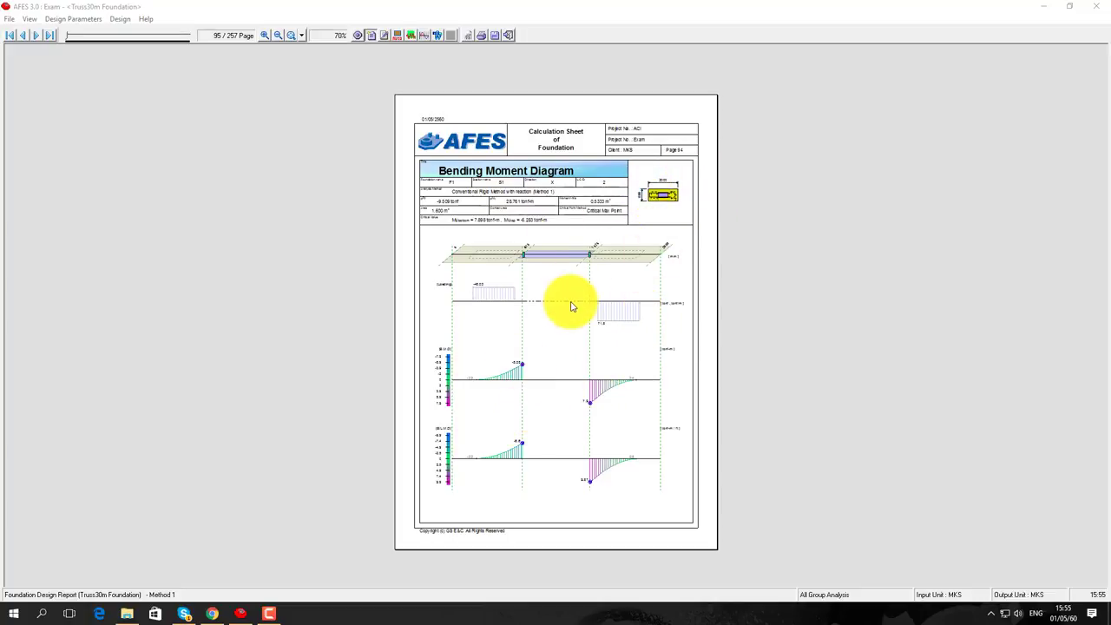
{"action": "scroll", "coordinate": [574, 304], "scroll_direction": "down", "scroll_amount": 1}
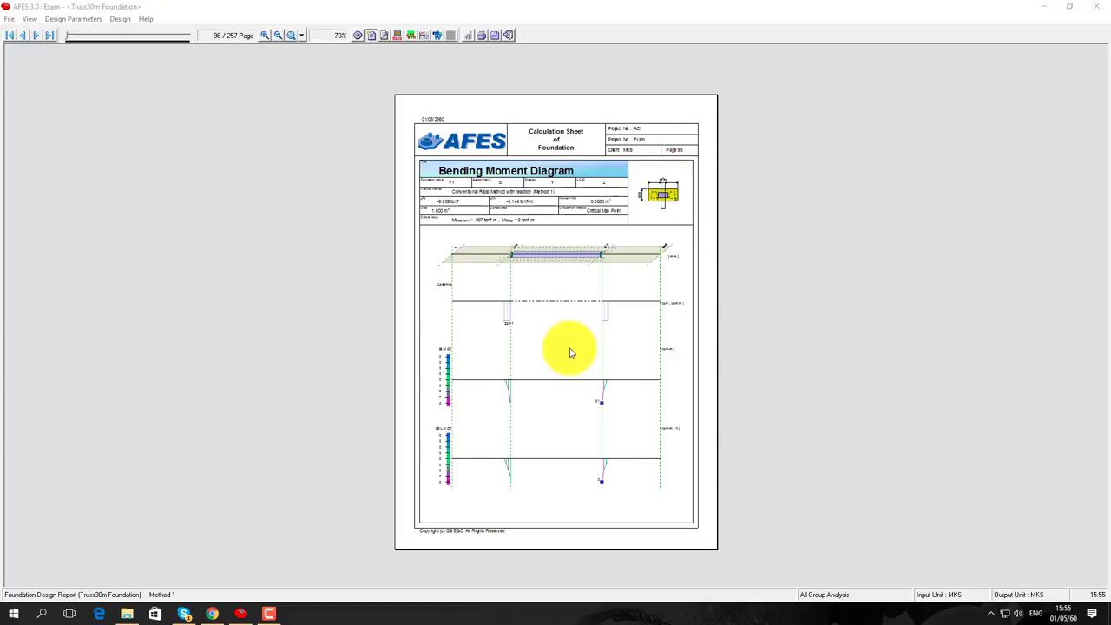
{"action": "scroll", "coordinate": [571, 352], "scroll_direction": "down", "scroll_amount": 1}
{"action": "scroll", "coordinate": [571, 353], "scroll_direction": "down", "scroll_amount": 20}
{"action": "scroll", "coordinate": [571, 353], "scroll_direction": "down", "scroll_amount": 20}
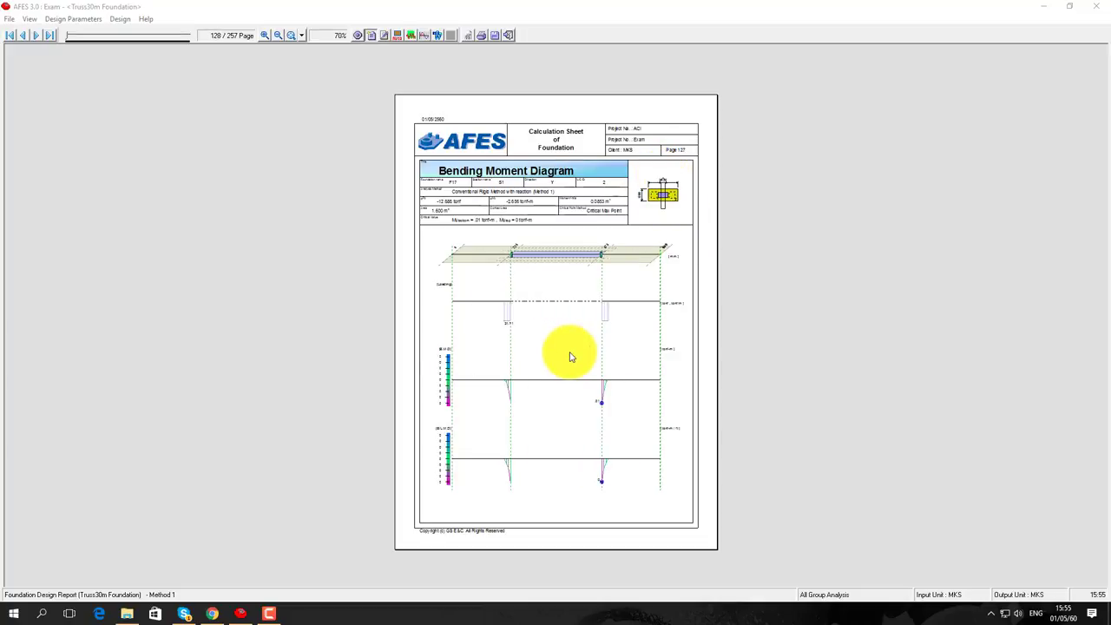
{"action": "scroll", "coordinate": [571, 357], "scroll_direction": "down", "scroll_amount": 6}
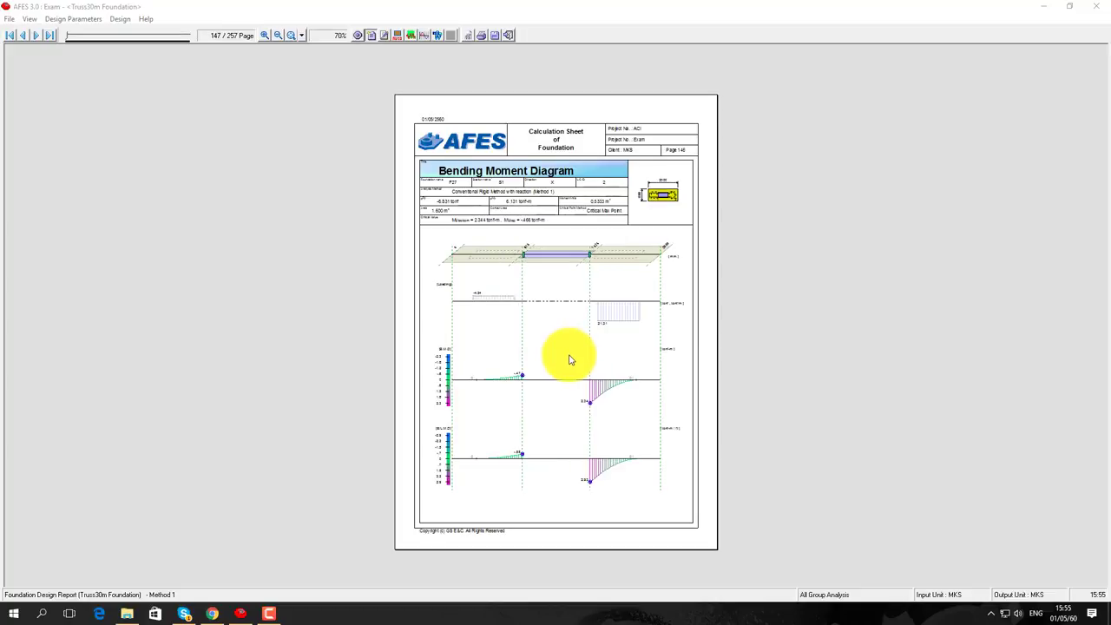
{"action": "scroll", "coordinate": [580, 414], "scroll_direction": "down", "scroll_amount": 1}
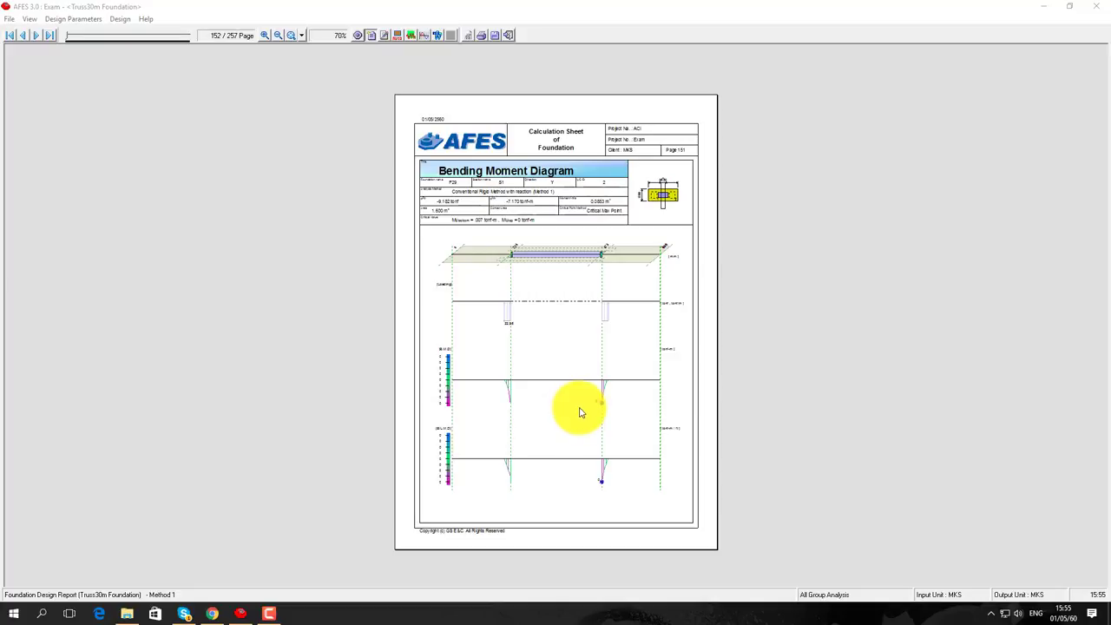
Examine the one-way shear formula and the check of footing F1, and skim the one-way shear checks of the other footings
{"action": "scroll", "coordinate": [581, 412], "scroll_direction": "down", "scroll_amount": 1}
{"action": "scroll", "coordinate": [580, 412], "scroll_direction": "down", "scroll_amount": 1}
{"action": "scroll", "coordinate": [581, 412], "scroll_direction": "down", "scroll_amount": 6}
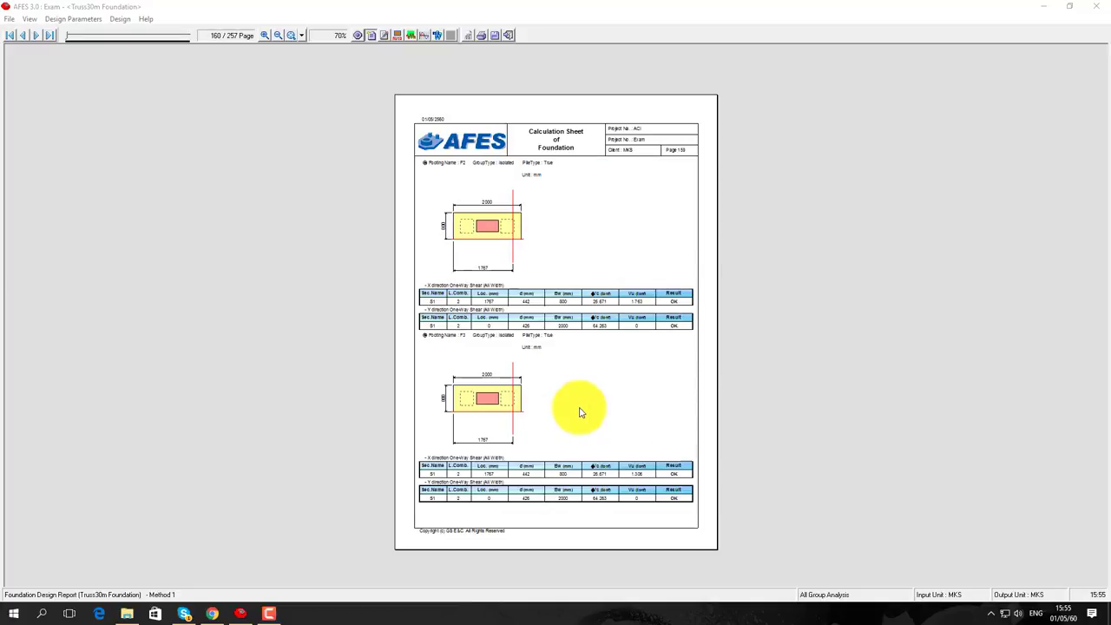
{"action": "scroll", "coordinate": [579, 410], "scroll_direction": "up", "scroll_amount": 1}
{"action": "scroll", "coordinate": [512, 339], "scroll_direction": "up", "scroll_amount": 1}
{"action": "scroll", "coordinate": [505, 360], "scroll_direction": "down", "scroll_amount": 1}
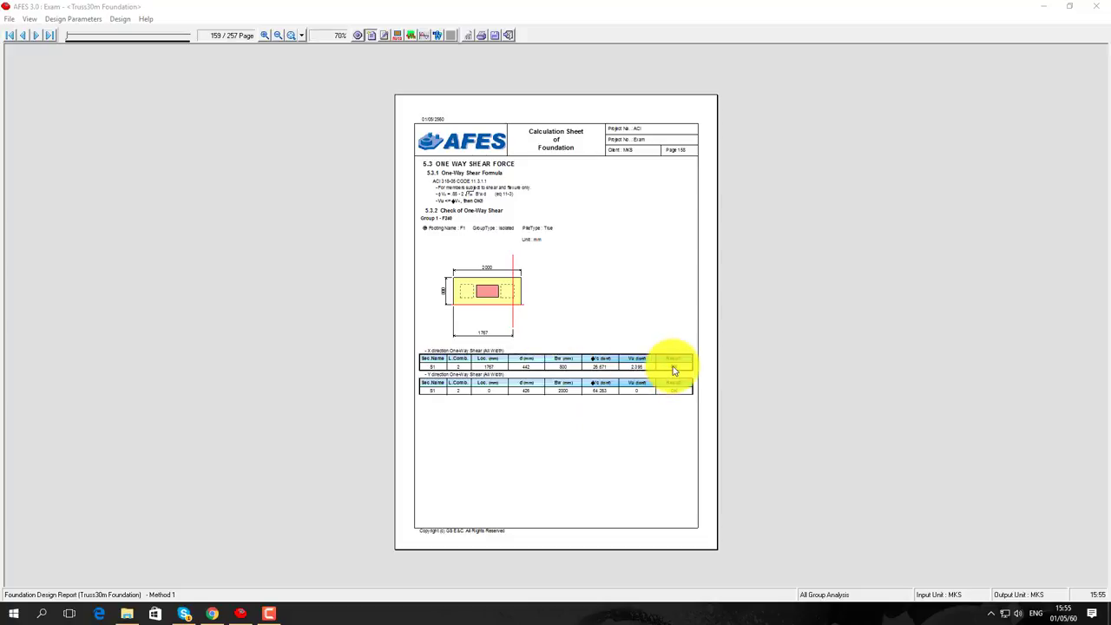
{"action": "scroll", "coordinate": [635, 430], "scroll_direction": "down", "scroll_amount": 1}
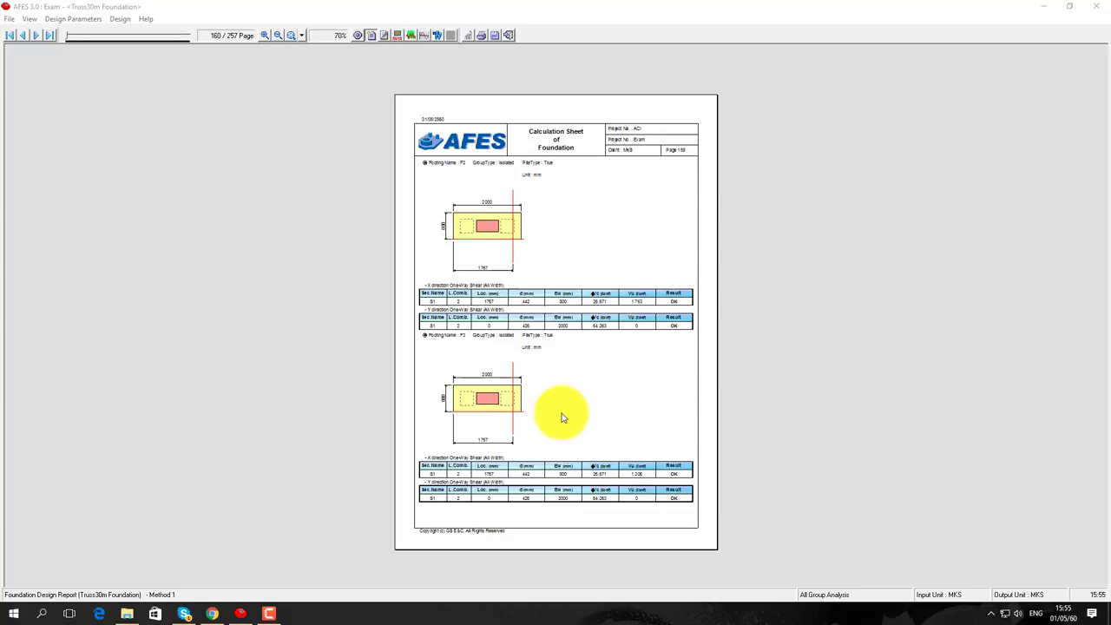
{"action": "scroll", "coordinate": [567, 413], "scroll_direction": "down", "scroll_amount": 3}
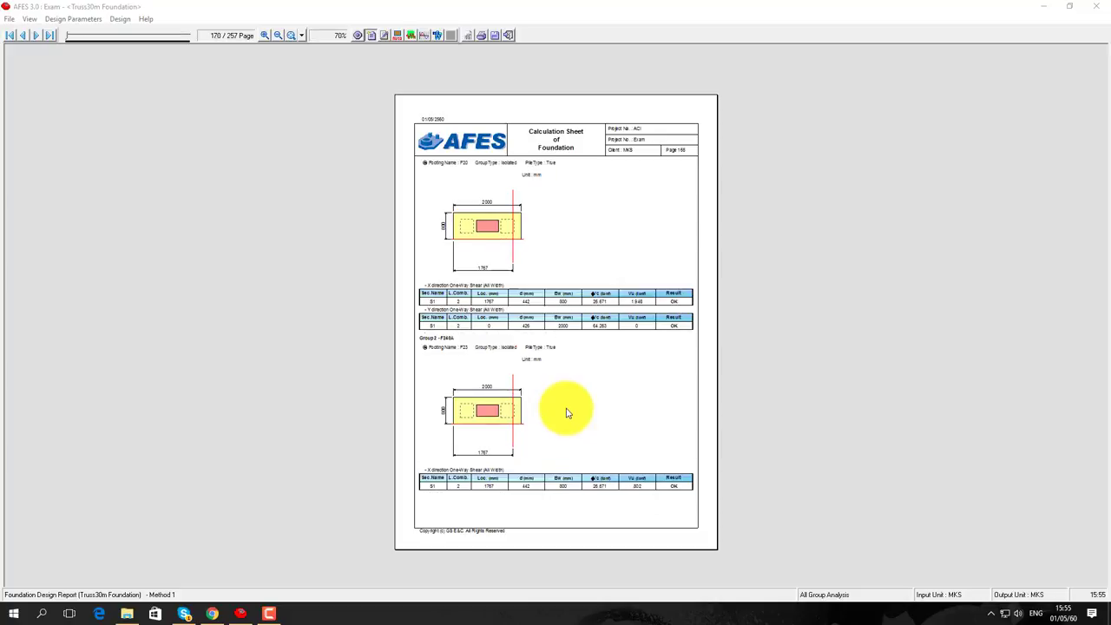
{"action": "scroll", "coordinate": [566, 413], "scroll_direction": "down", "scroll_amount": 1}
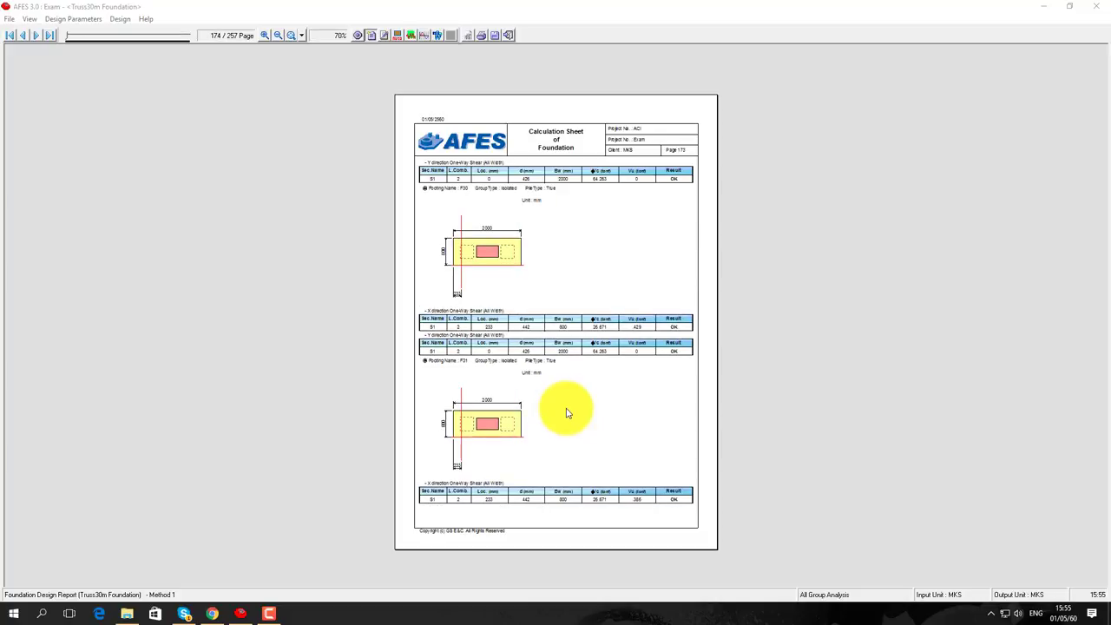
Skim through the footings' shear force diagrams in the X and Y directions
{"action": "scroll", "coordinate": [566, 413], "scroll_direction": "down", "scroll_amount": 3}
{"action": "scroll", "coordinate": [566, 413], "scroll_direction": "down", "scroll_amount": 2}
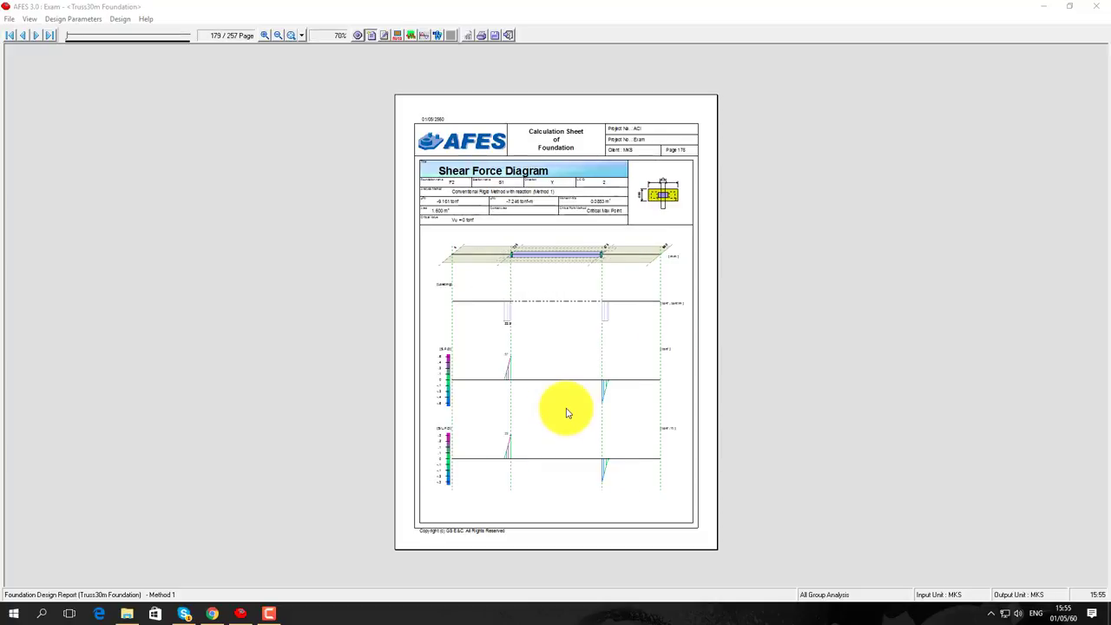
{"action": "scroll", "coordinate": [566, 413], "scroll_direction": "down", "scroll_amount": 1}
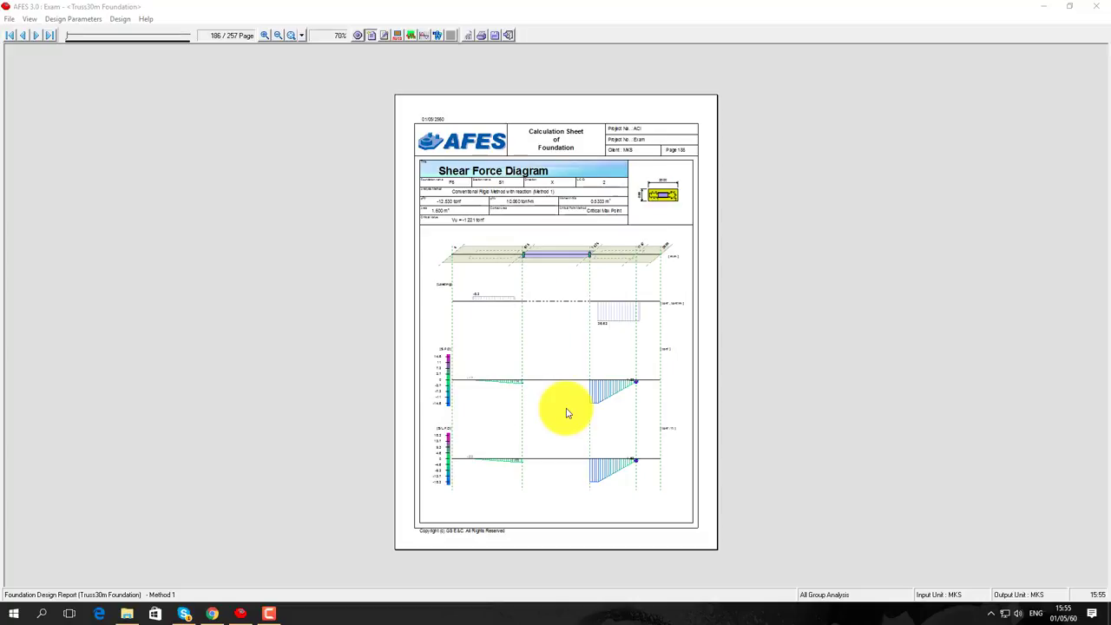
{"action": "scroll", "coordinate": [566, 413], "scroll_direction": "down", "scroll_amount": 1}
{"action": "scroll", "coordinate": [566, 413], "scroll_direction": "down", "scroll_amount": 14}
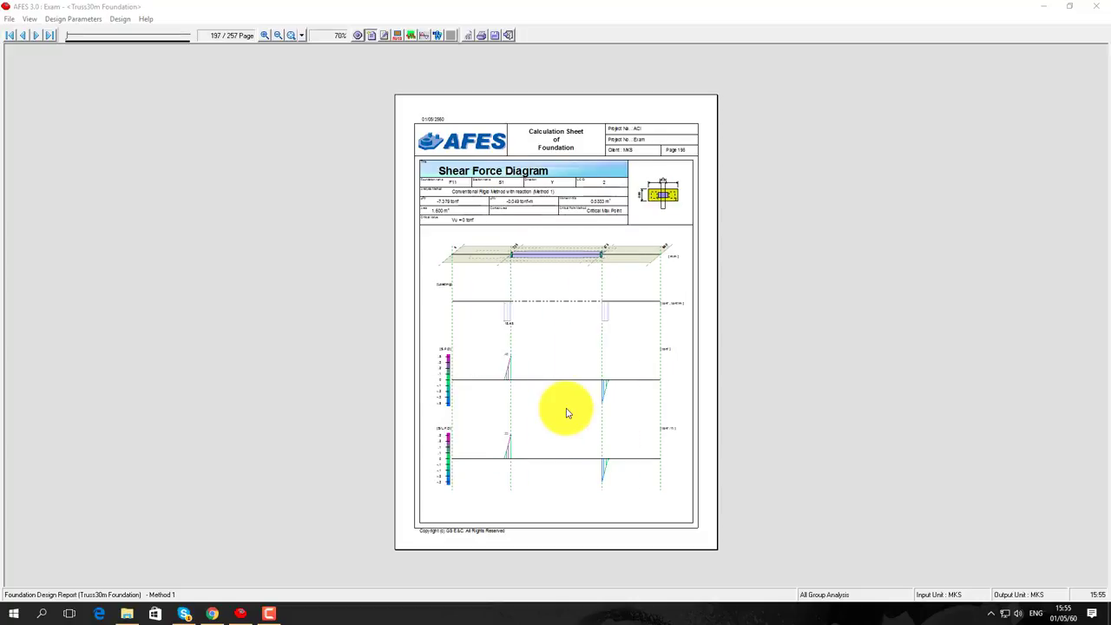
{"action": "scroll", "coordinate": [566, 413], "scroll_direction": "down", "scroll_amount": 10}
{"action": "scroll", "coordinate": [566, 414], "scroll_direction": "down", "scroll_amount": 20}
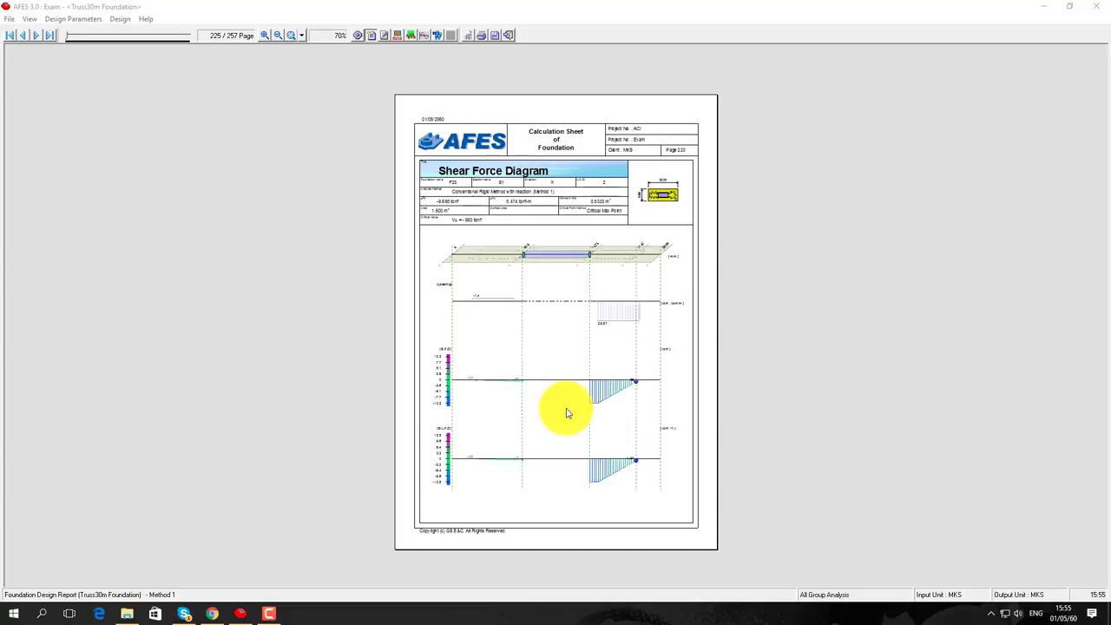
Review the two-way shear formula and footing checks, and go to the pile punching shear formula in section 5.5
{"action": "scroll", "coordinate": [566, 413], "scroll_direction": "down", "scroll_amount": 6}
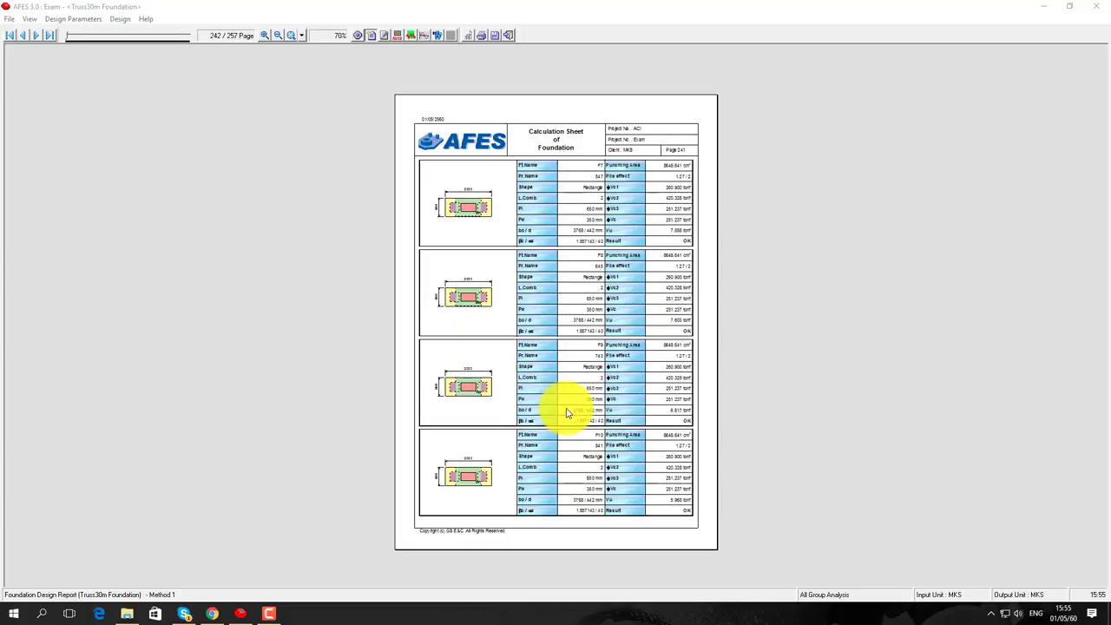
{"action": "scroll", "coordinate": [566, 414], "scroll_direction": "up", "scroll_amount": 2}
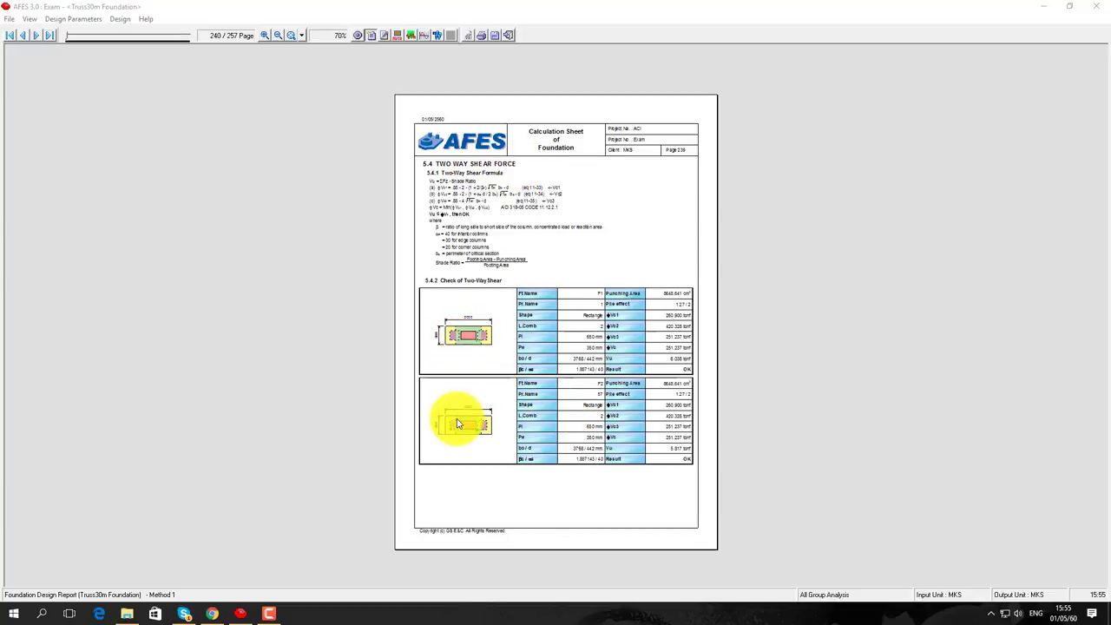
{"action": "scroll", "coordinate": [458, 422], "scroll_direction": "down", "scroll_amount": 3}
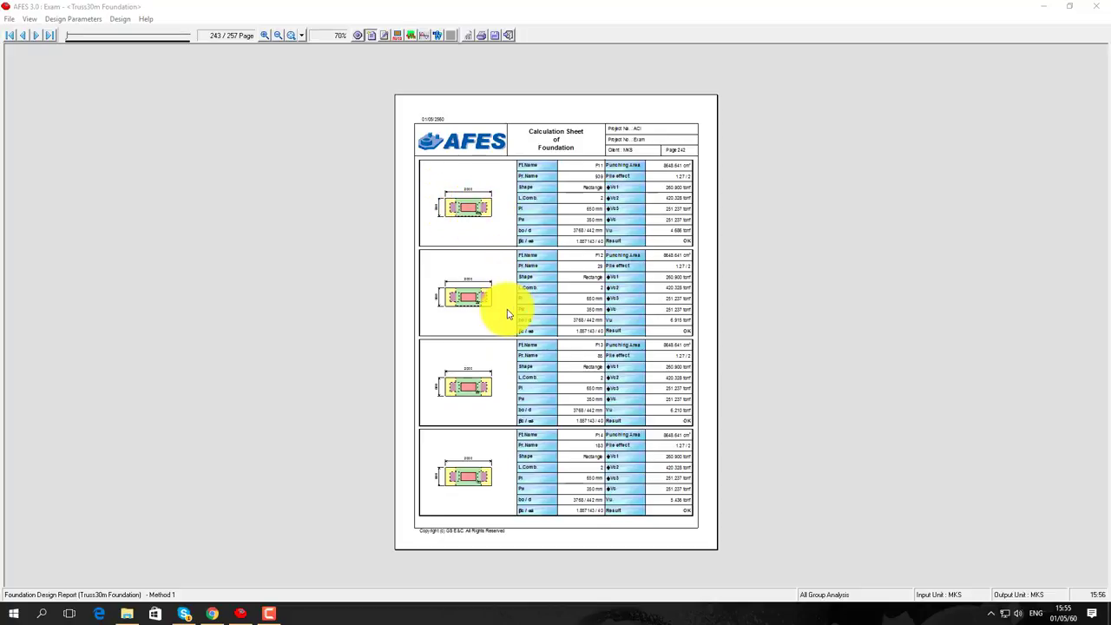
{"action": "scroll", "coordinate": [508, 315], "scroll_direction": "down", "scroll_amount": 7}
{"action": "scroll", "coordinate": [508, 314], "scroll_direction": "up", "scroll_amount": 2}
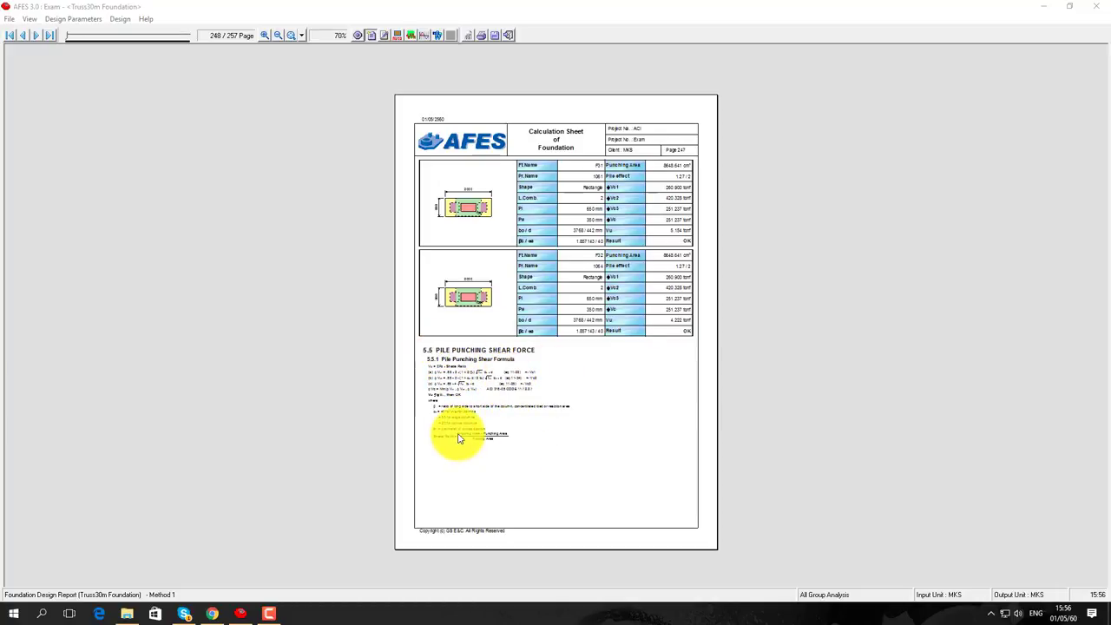
Examine the pile punching shear formula in section 5.5.1 at 150% zoom, including the shade ratio definition
{"action": "left_click", "coordinate": [266, 35]}
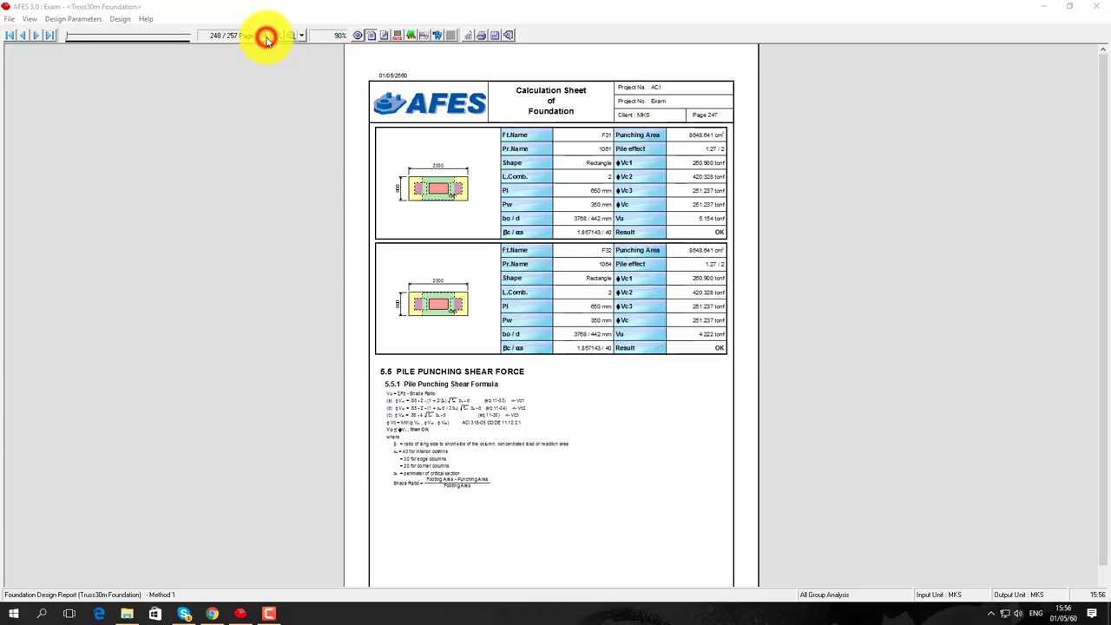
{"action": "left_click", "coordinate": [265, 36]}
{"action": "left_click", "coordinate": [265, 36]}
{"action": "left_click", "coordinate": [266, 35]}
{"action": "scroll", "coordinate": [464, 361], "scroll_direction": "down", "scroll_amount": 5}
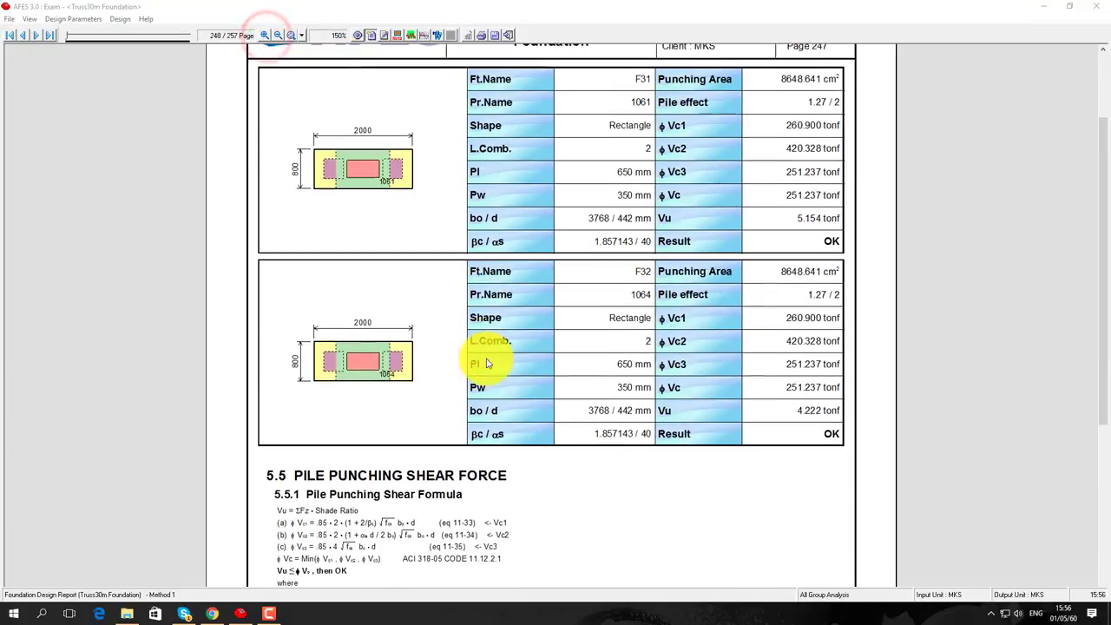
{"action": "scroll", "coordinate": [584, 399], "scroll_direction": "down", "scroll_amount": 1}
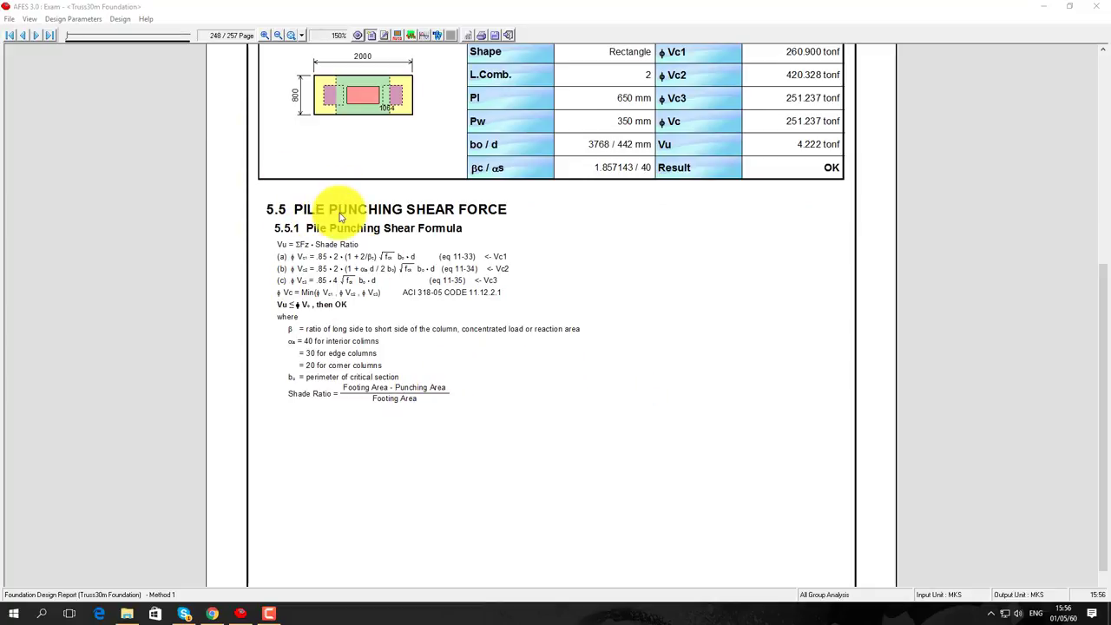
{"action": "scroll", "coordinate": [400, 303], "scroll_direction": "up", "scroll_amount": 1}
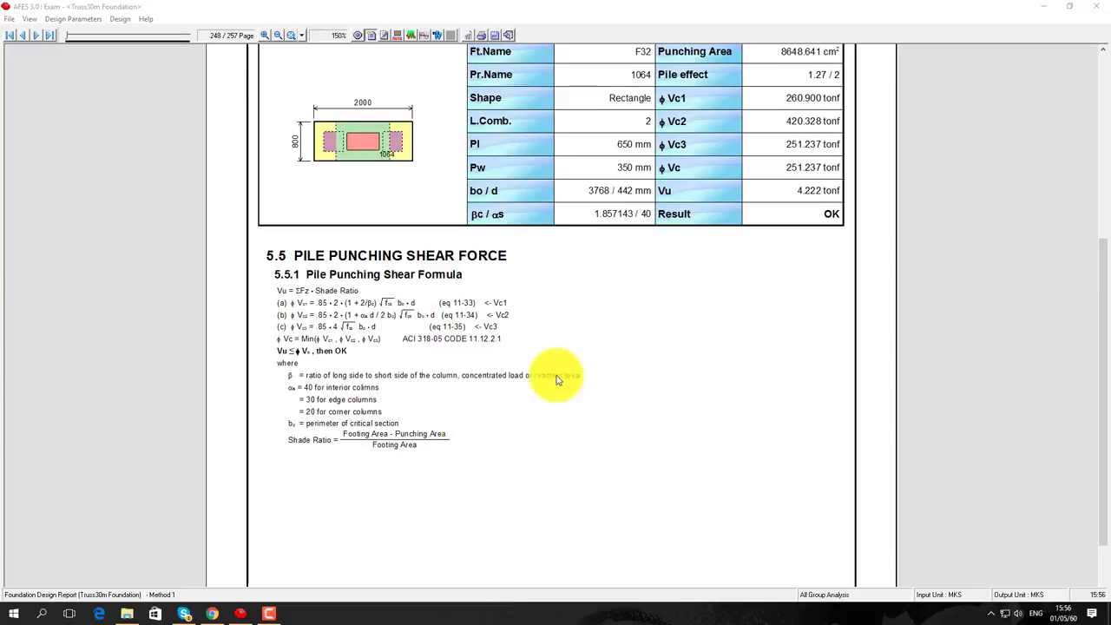
{"action": "scroll", "coordinate": [516, 404], "scroll_direction": "up", "scroll_amount": 1}
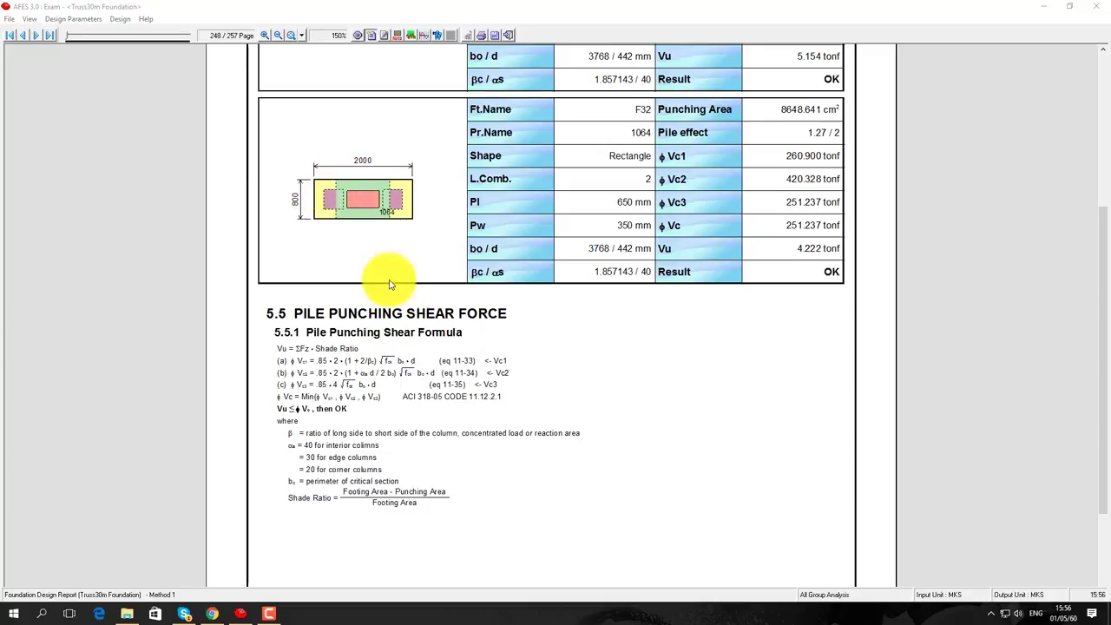
Review the pile punching shear check of footing F1 and skim the checks of the other footings through the report's last page
{"action": "scroll", "coordinate": [408, 312], "scroll_direction": "down", "scroll_amount": 8}
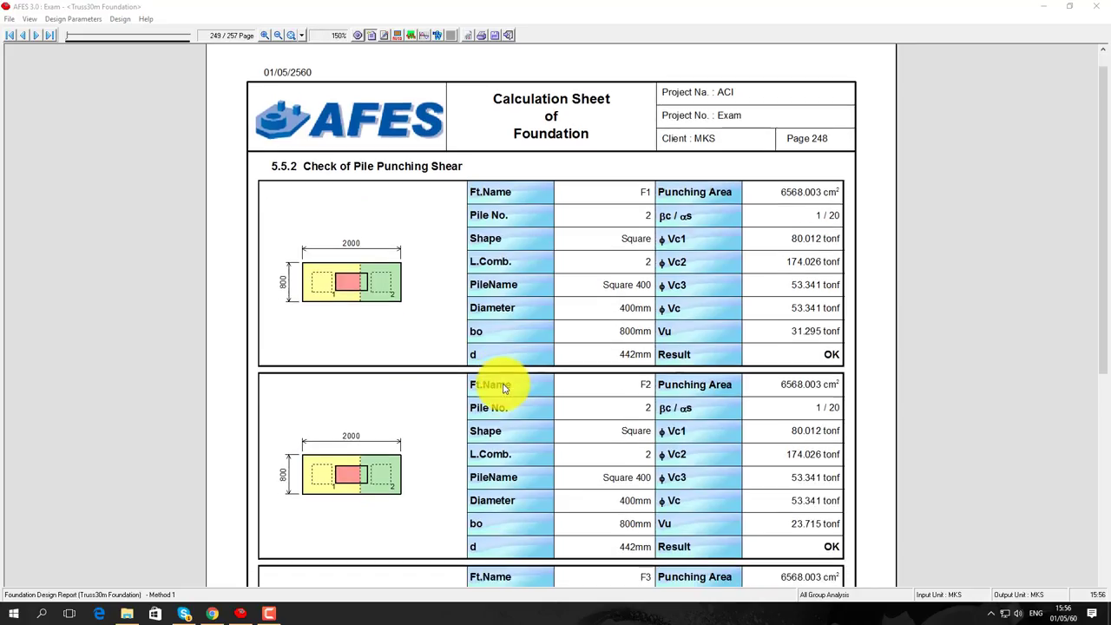
{"action": "scroll", "coordinate": [367, 376], "scroll_direction": "down", "scroll_amount": 1}
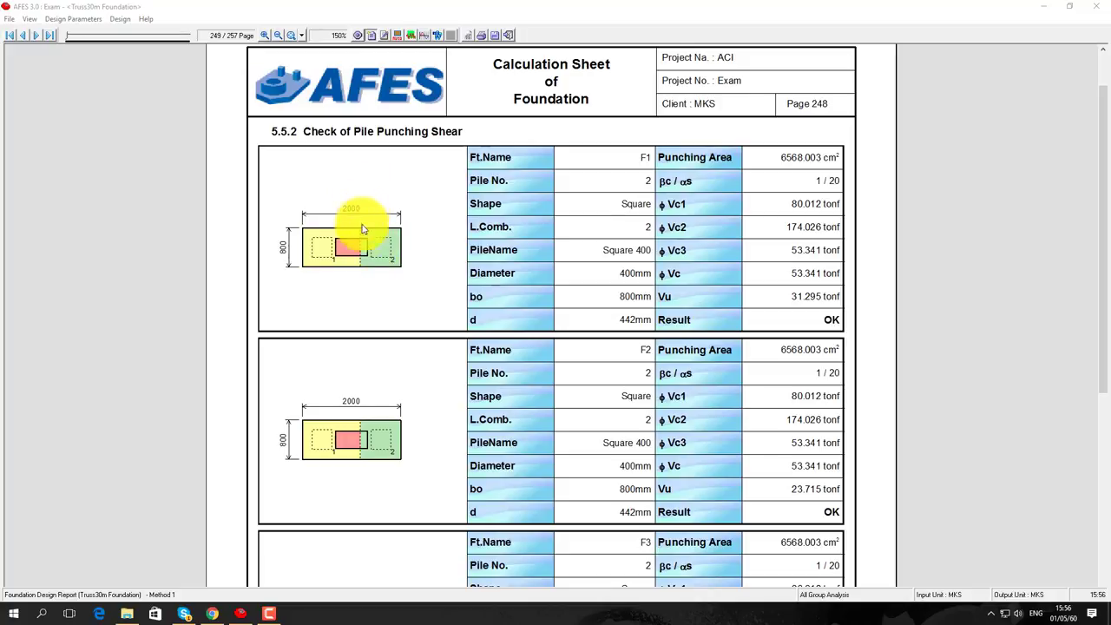
{"action": "left_click", "coordinate": [278, 34]}
{"action": "left_click", "coordinate": [277, 34]}
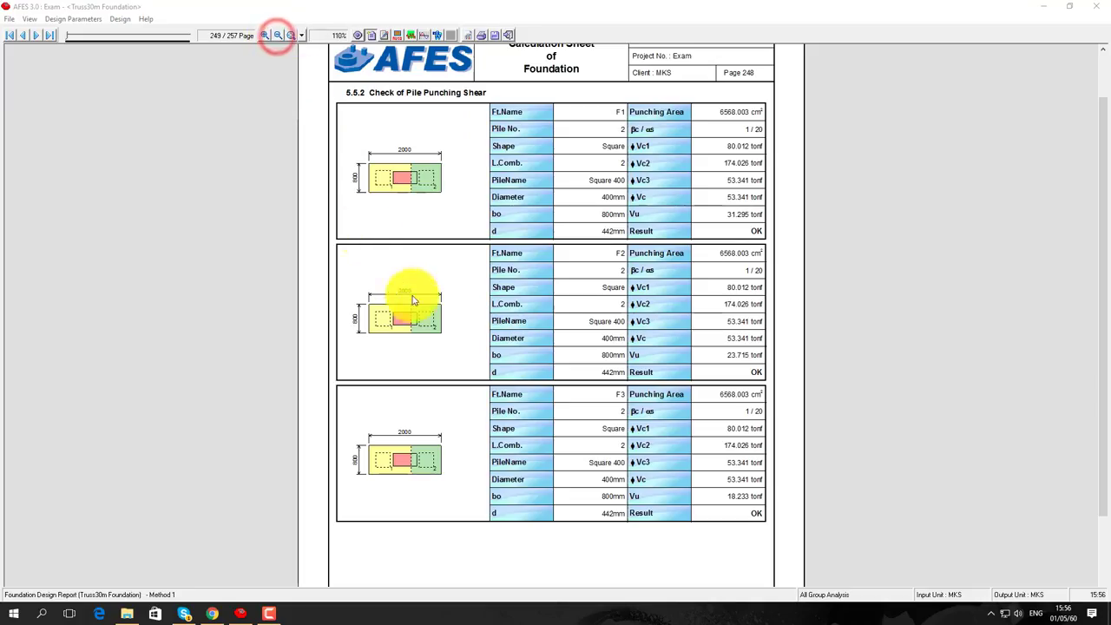
{"action": "left_click", "coordinate": [276, 36]}
{"action": "scroll", "coordinate": [513, 359], "scroll_direction": "down", "scroll_amount": 10}
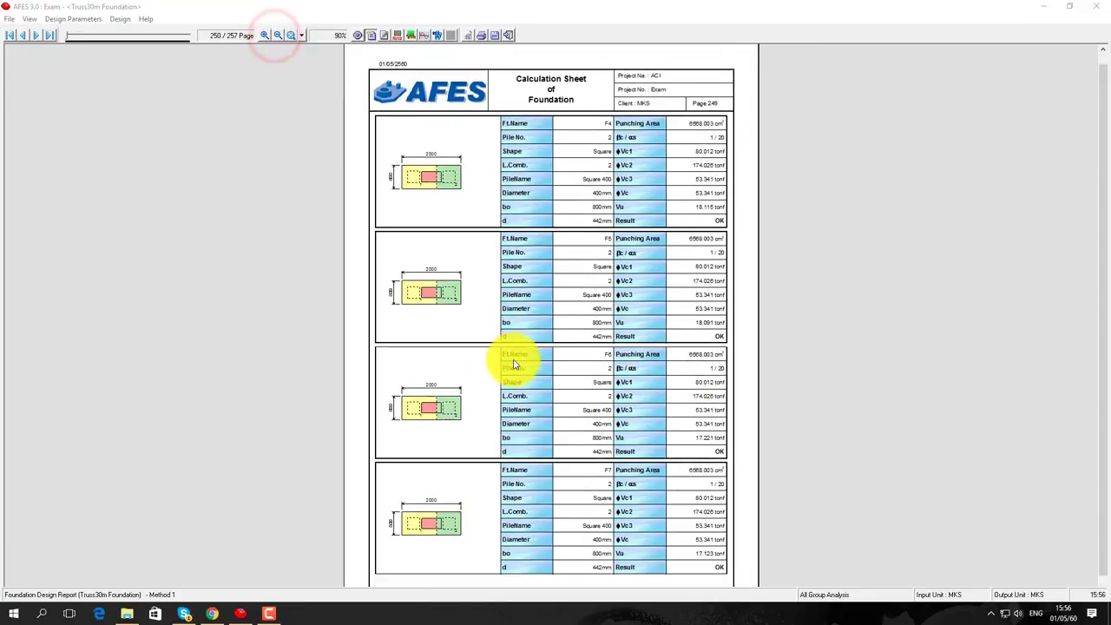
{"action": "scroll", "coordinate": [538, 379], "scroll_direction": "down", "scroll_amount": 10}
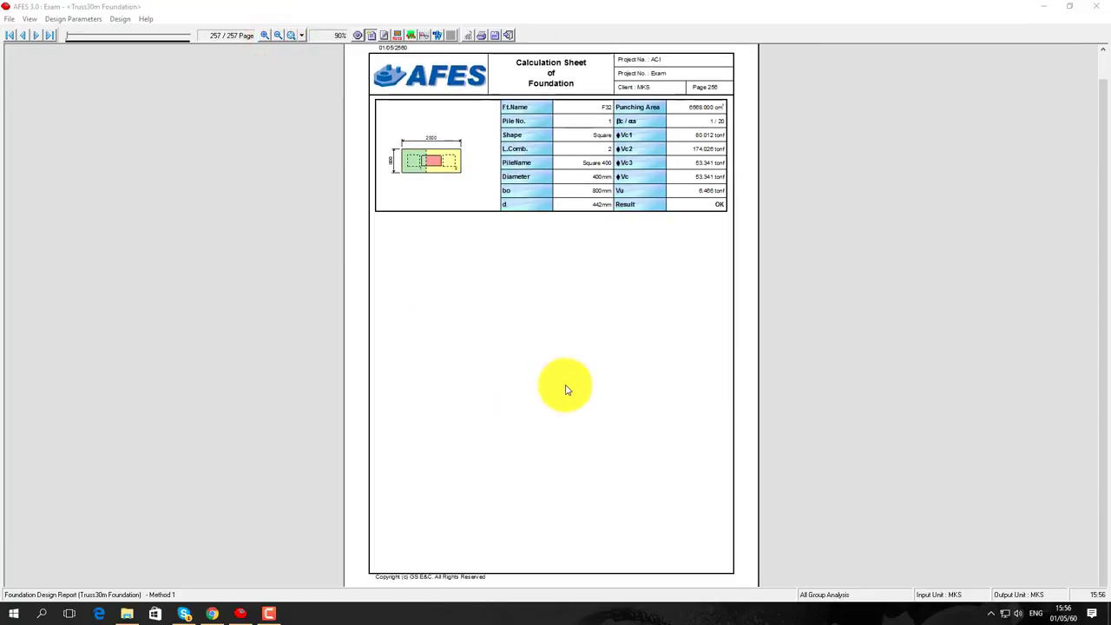
Review the summary report for foundation design, from the vertical pile reaction check through the last page, and close the report view
{"action": "left_click", "coordinate": [387, 38]}
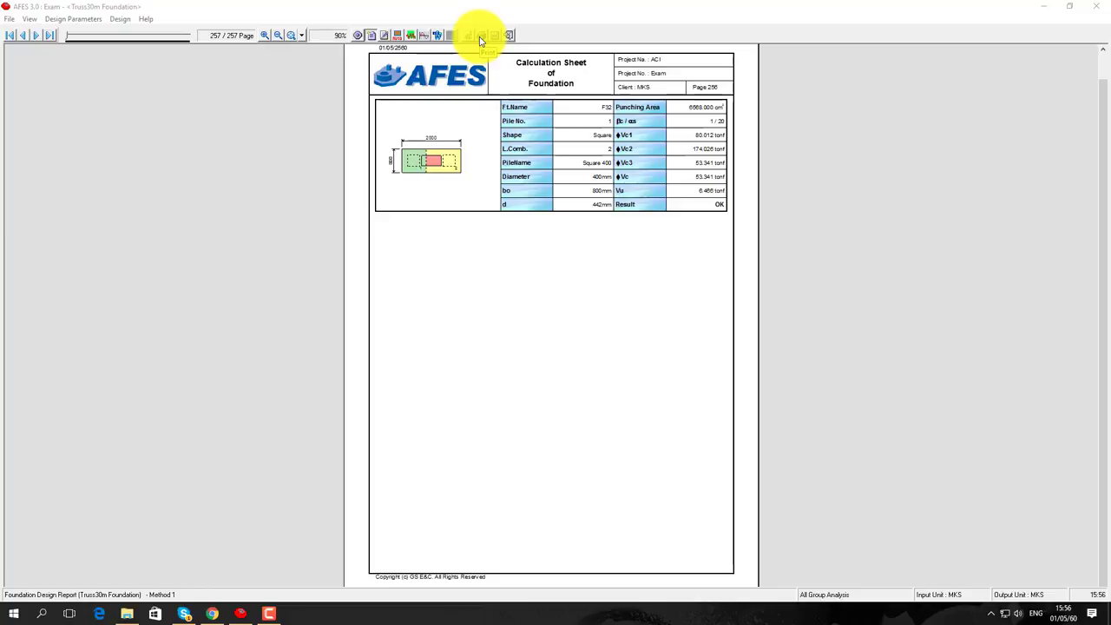
{"action": "left_click", "coordinate": [385, 38]}
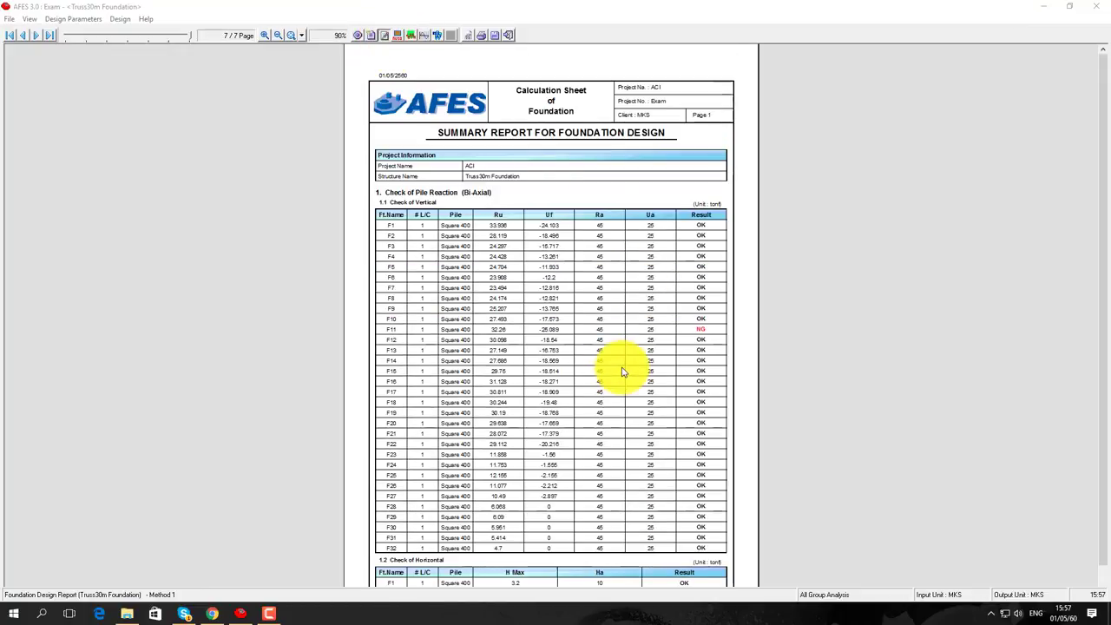
{"action": "scroll", "coordinate": [715, 255], "scroll_direction": "down", "scroll_amount": 1}
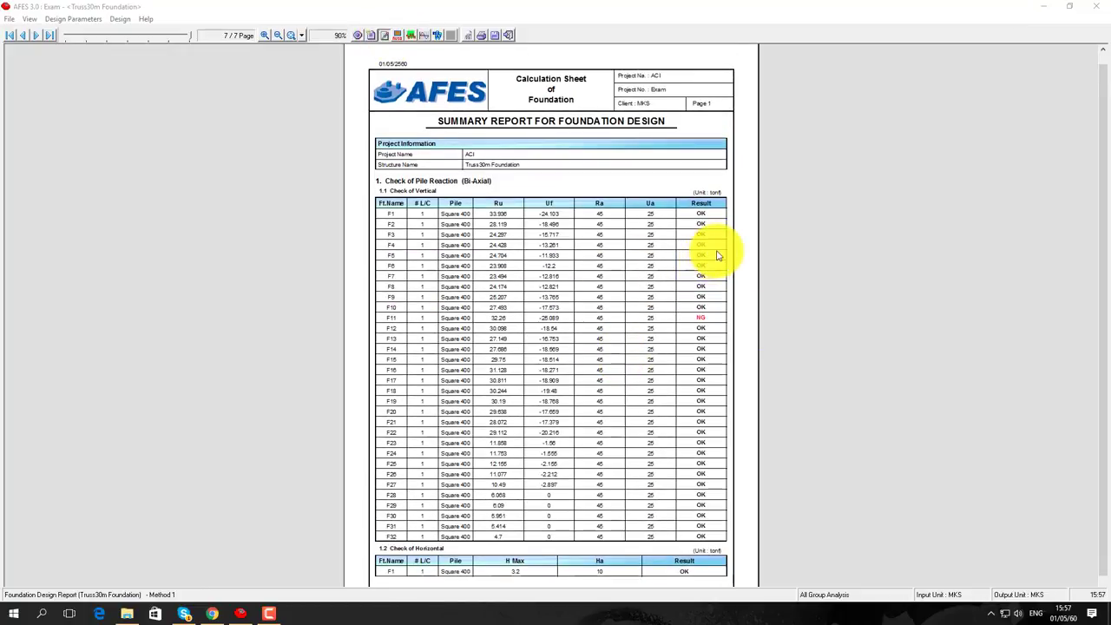
{"action": "scroll", "coordinate": [717, 256], "scroll_direction": "down", "scroll_amount": 3}
{"action": "scroll", "coordinate": [719, 250], "scroll_direction": "up", "scroll_amount": 3}
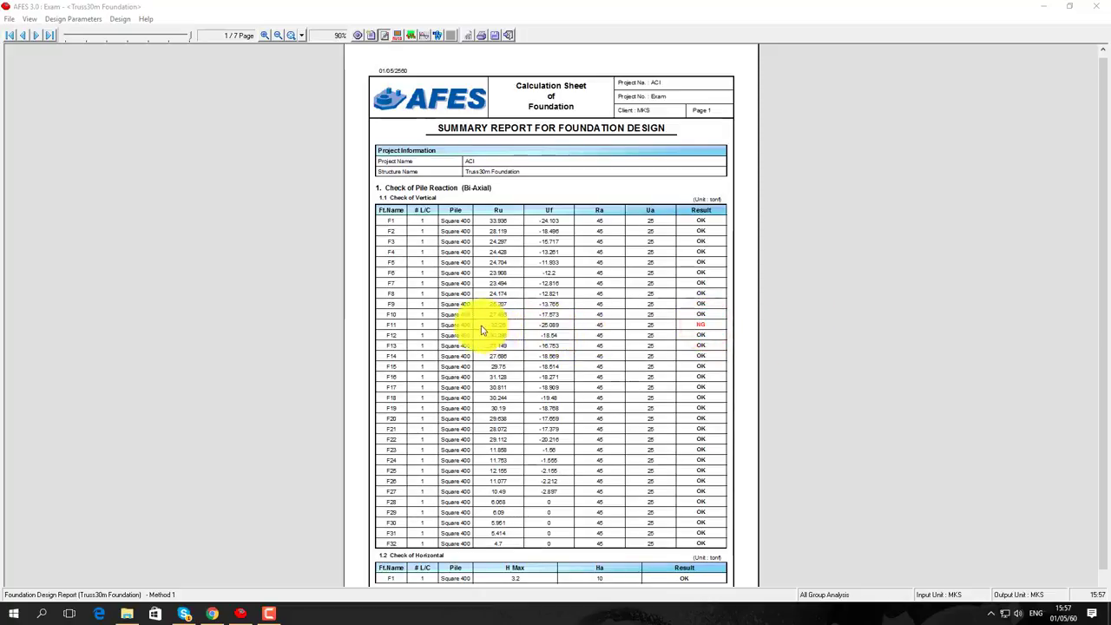
{"action": "scroll", "coordinate": [751, 307], "scroll_direction": "down", "scroll_amount": 1}
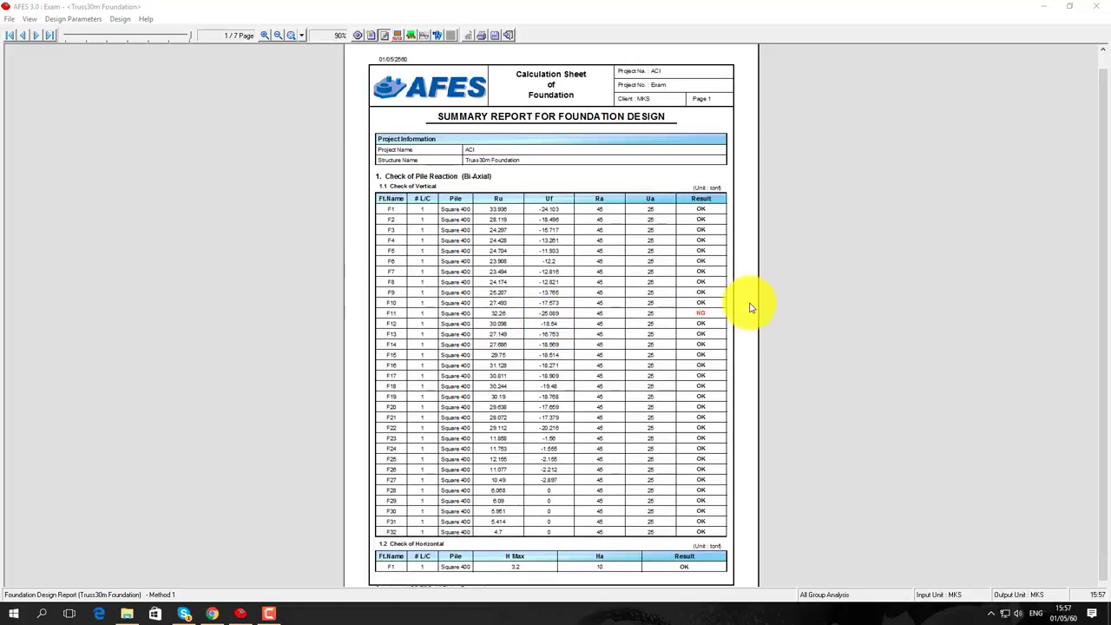
{"action": "scroll", "coordinate": [751, 304], "scroll_direction": "down", "scroll_amount": 6}
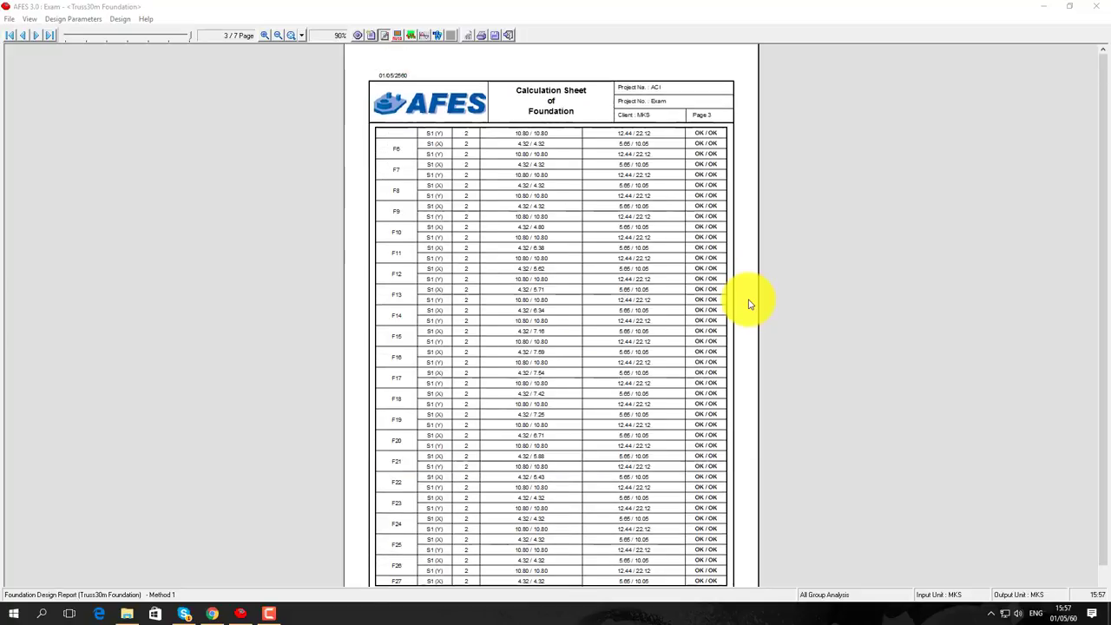
{"action": "scroll", "coordinate": [751, 304], "scroll_direction": "down", "scroll_amount": 5}
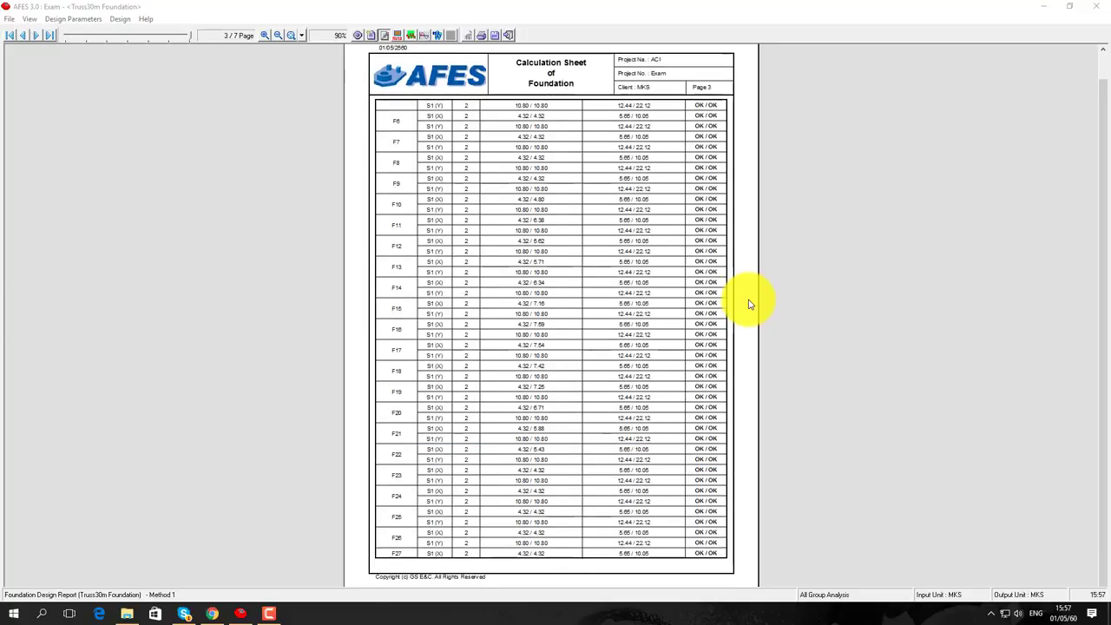
{"action": "scroll", "coordinate": [751, 304], "scroll_direction": "down", "scroll_amount": 5}
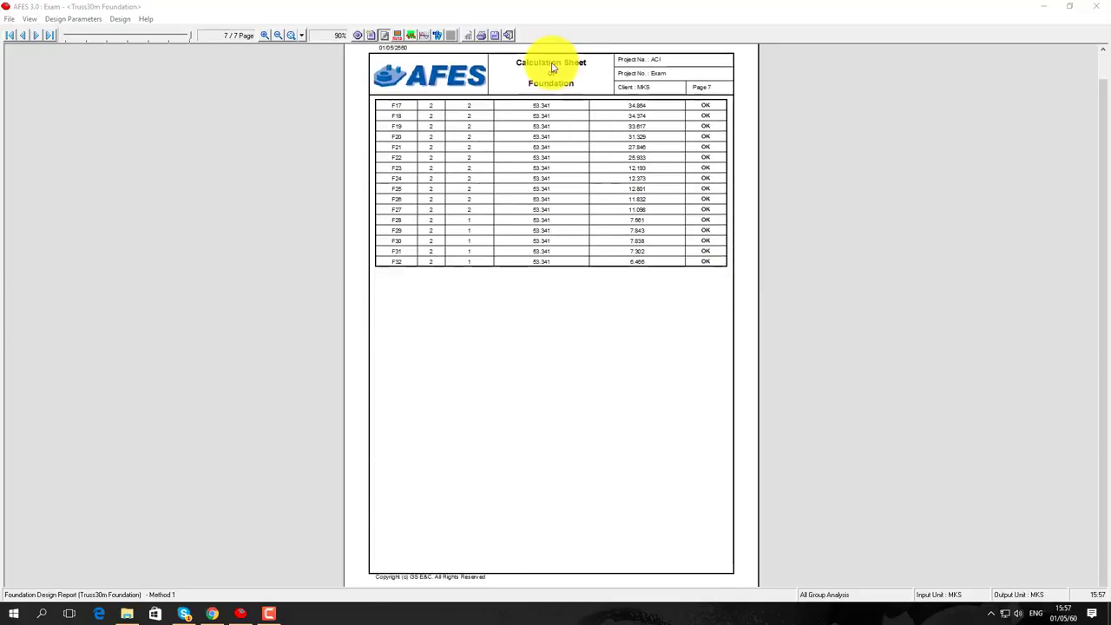
{"action": "left_click", "coordinate": [508, 35]}
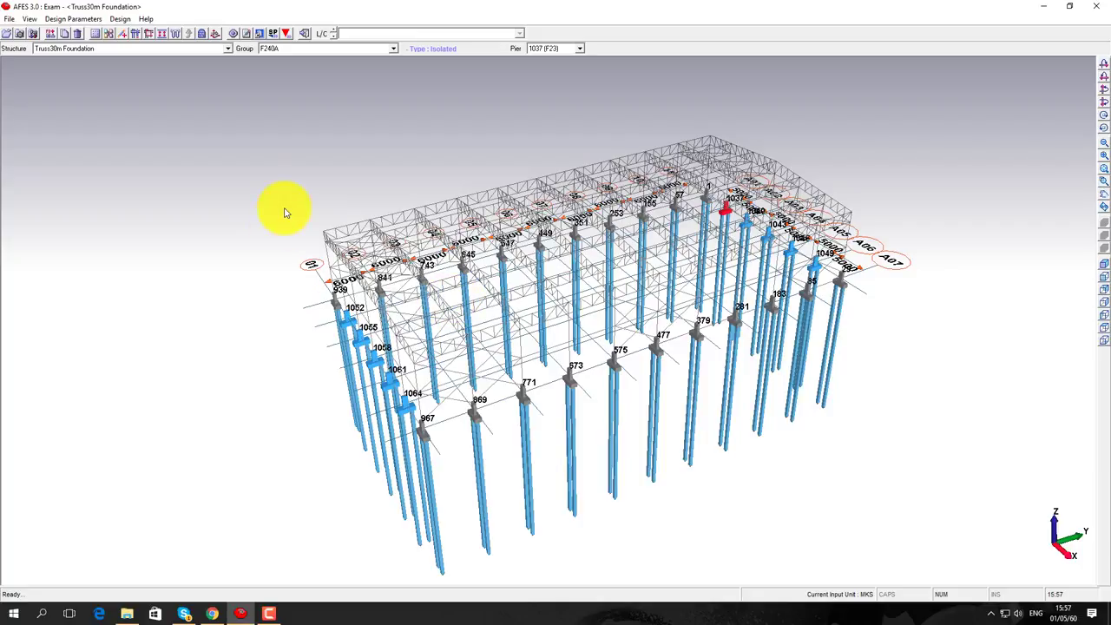
Set the footing reinforcement spacing of group F240A to 250 mm in both X and Y and save it
{"action": "left_click", "coordinate": [161, 35]}
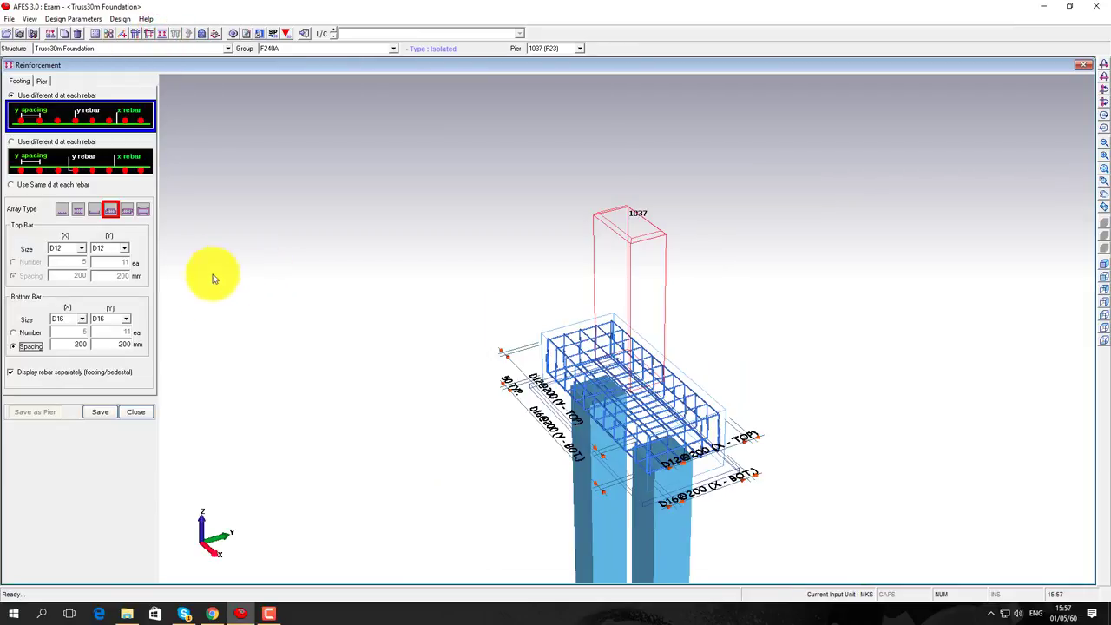
{"action": "double_click", "coordinate": [71, 345]}
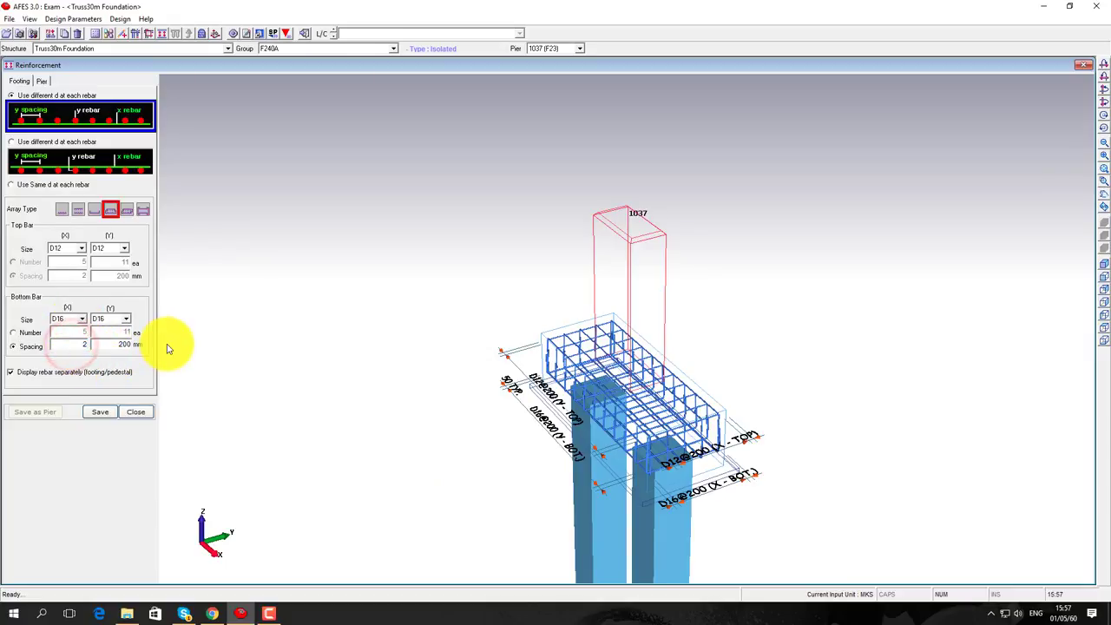
{"action": "type", "text": "250"}
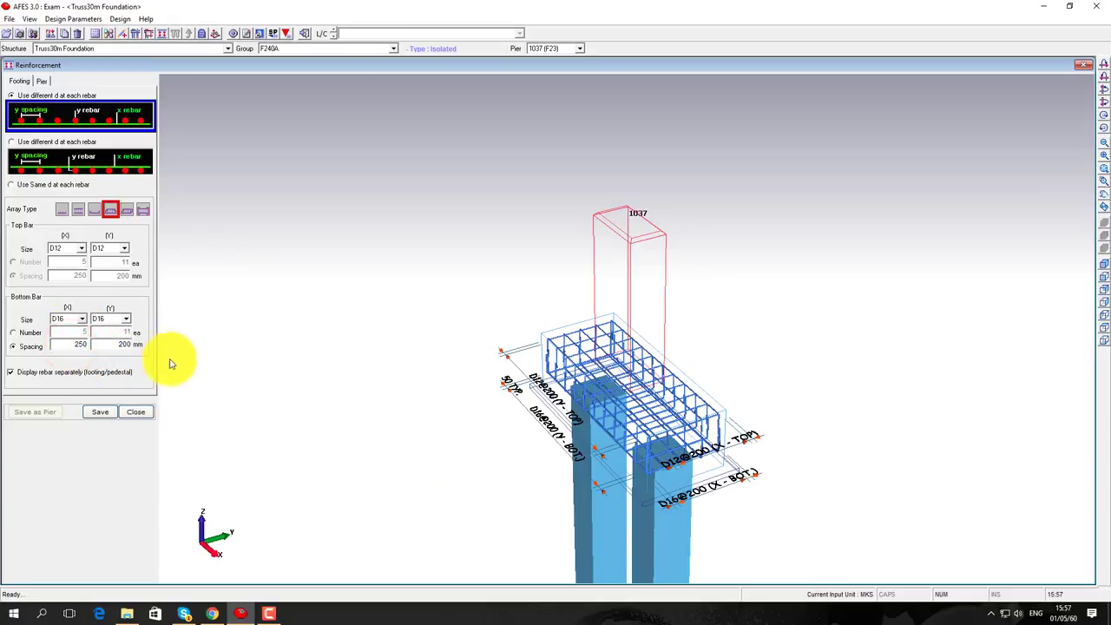
{"action": "double_click", "coordinate": [122, 344]}
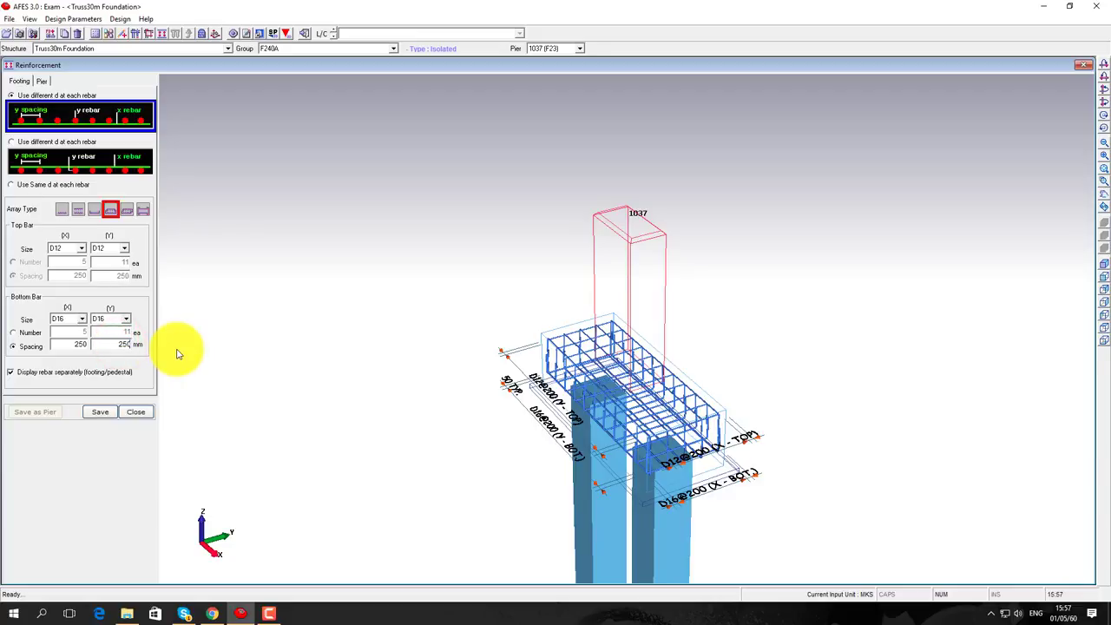
{"action": "type", "text": "250"}
{"action": "left_click", "coordinate": [101, 411]}
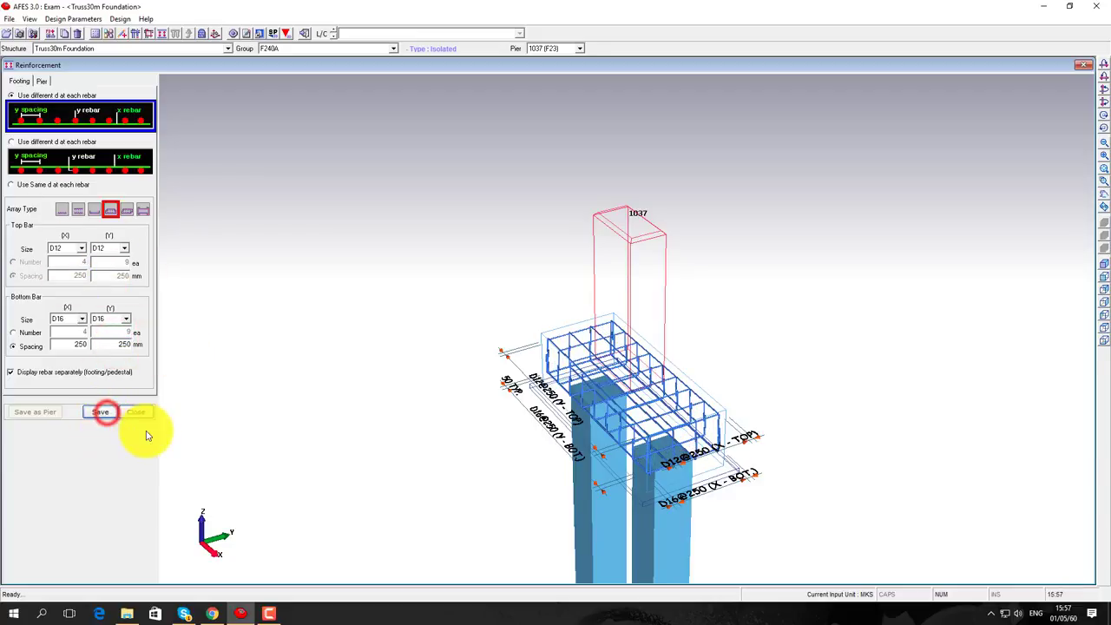
{"action": "left_click", "coordinate": [100, 411]}
Set the footing reinforcement spacing of group F240 to 250 mm in X and Y, save it, and close the reinforcement settings
{"action": "left_click", "coordinate": [335, 49]}
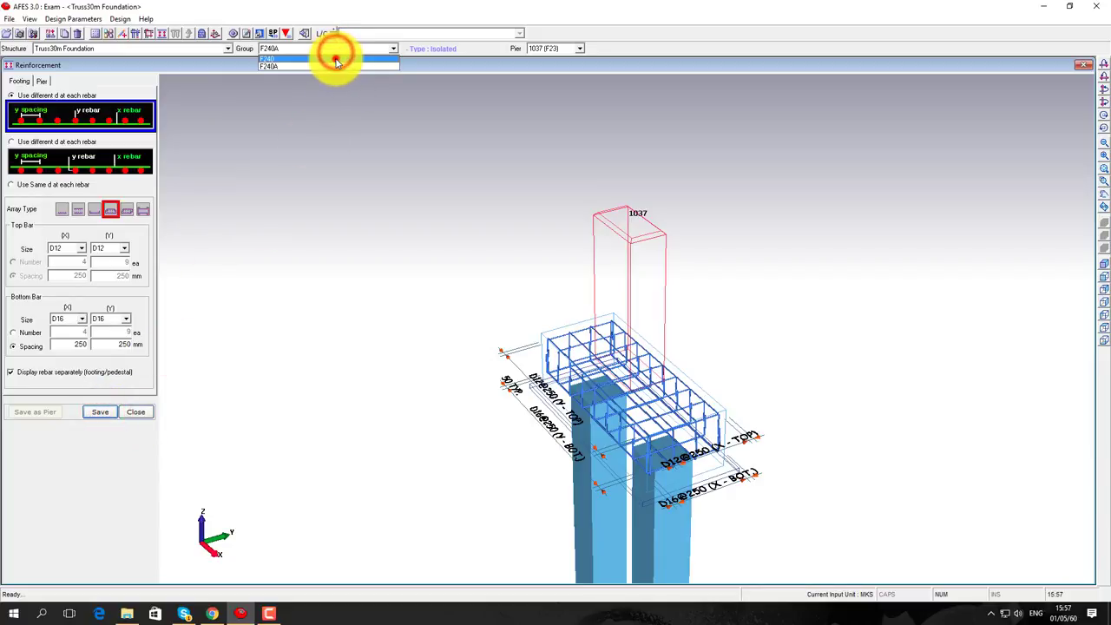
{"action": "left_click", "coordinate": [335, 59]}
{"action": "double_click", "coordinate": [69, 344]}
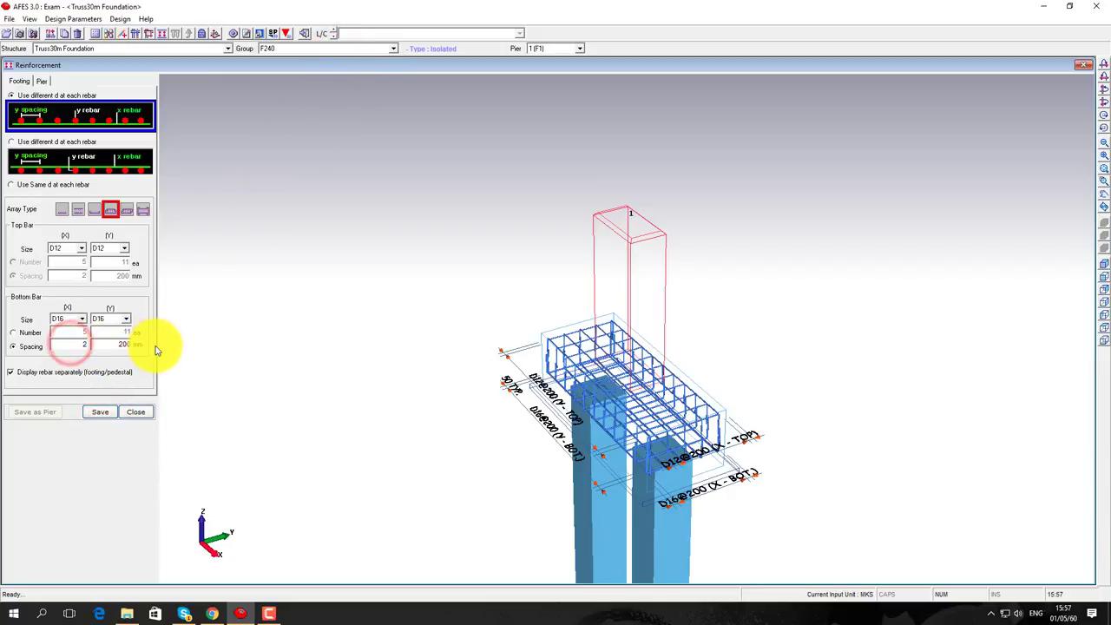
{"action": "double_click", "coordinate": [109, 345]}
{"action": "type", "text": "250"}
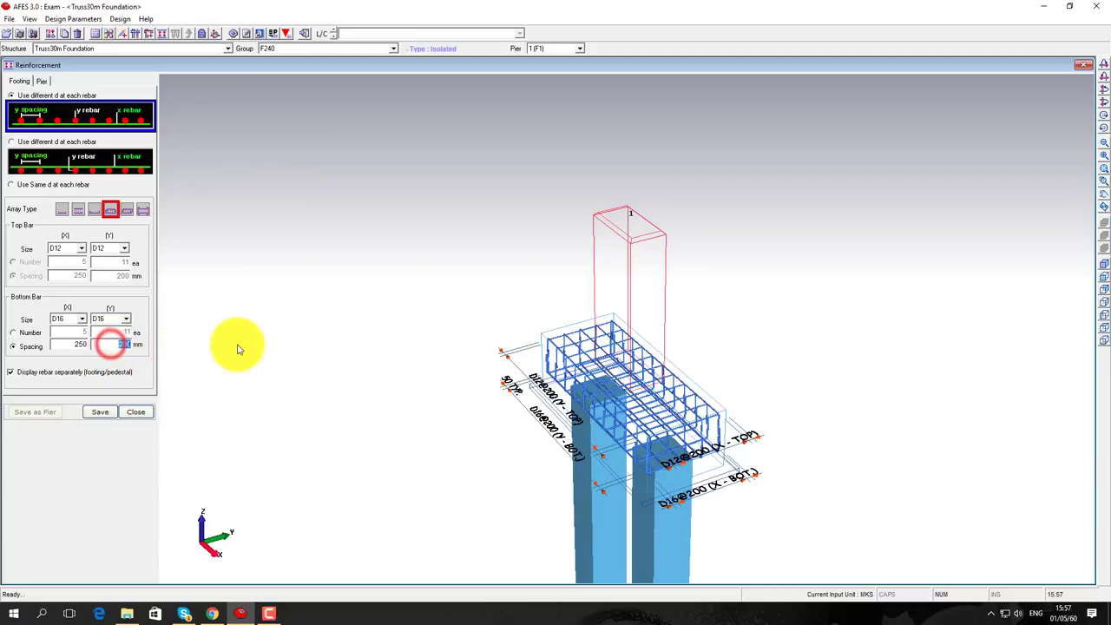
{"action": "left_click", "coordinate": [115, 414]}
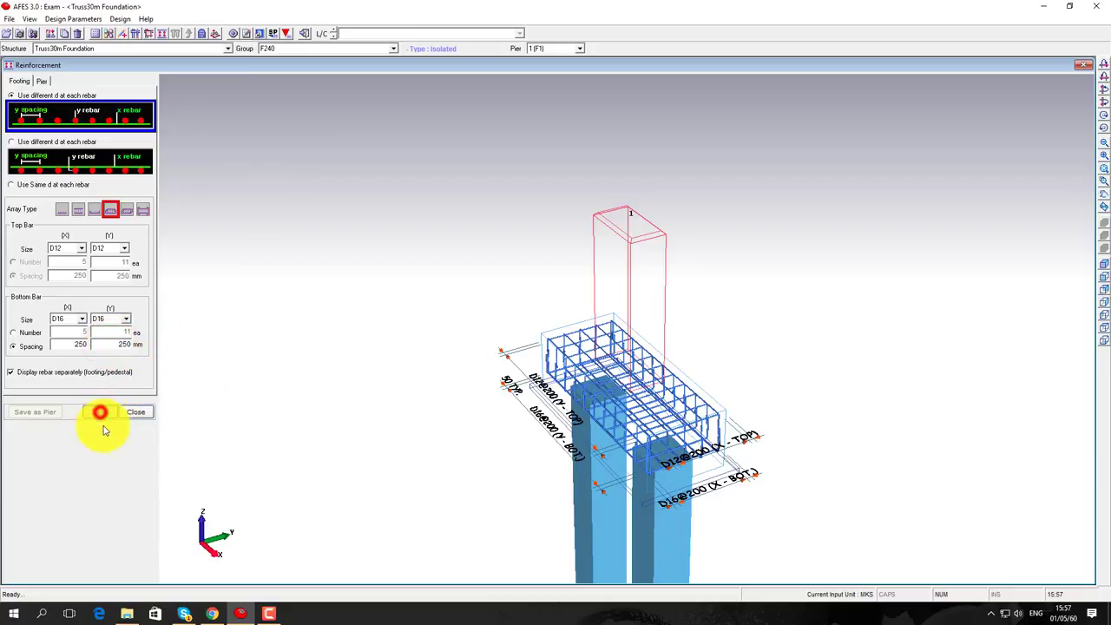
{"action": "left_click", "coordinate": [137, 413]}
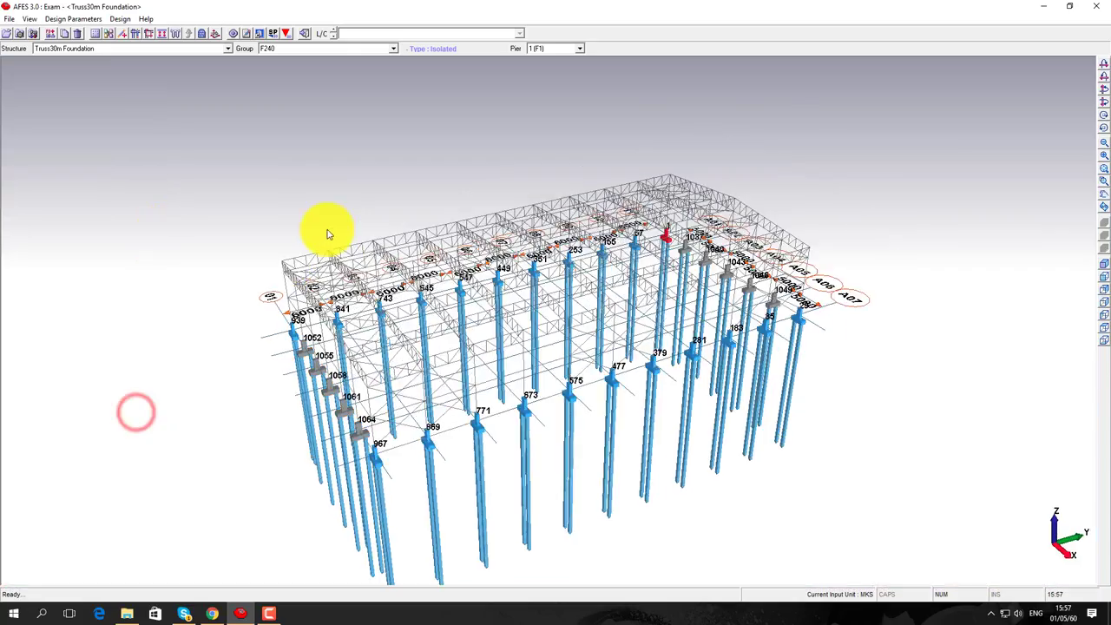
Rerun the footing design analysis for all groups and generate the detailed report with all contents included
{"action": "left_click", "coordinate": [238, 231]}
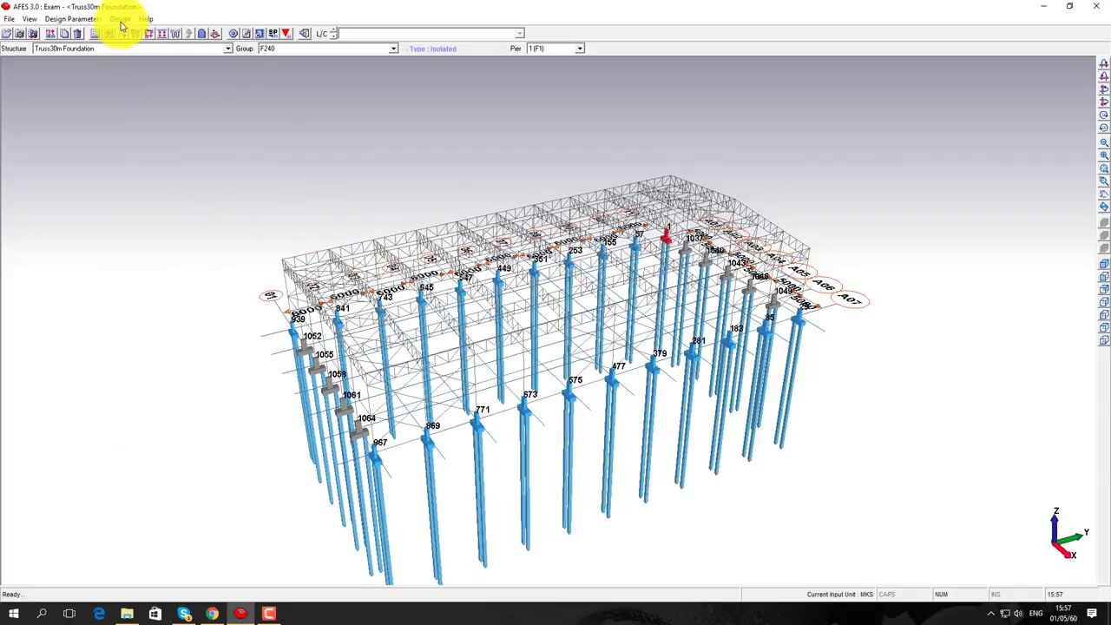
{"action": "left_click", "coordinate": [232, 33]}
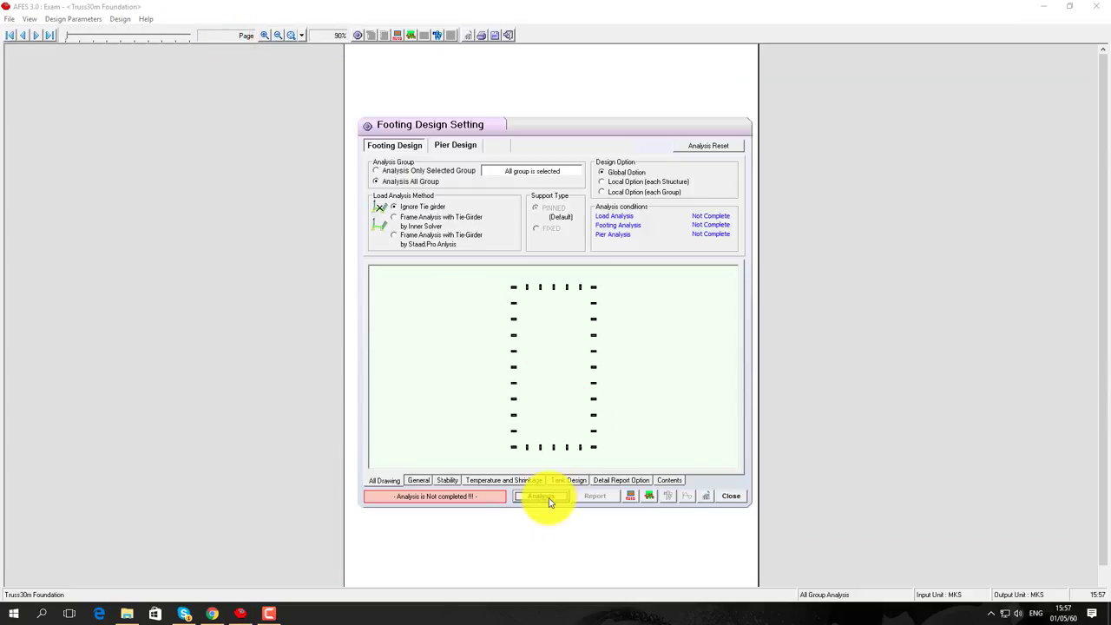
{"action": "left_click", "coordinate": [544, 496]}
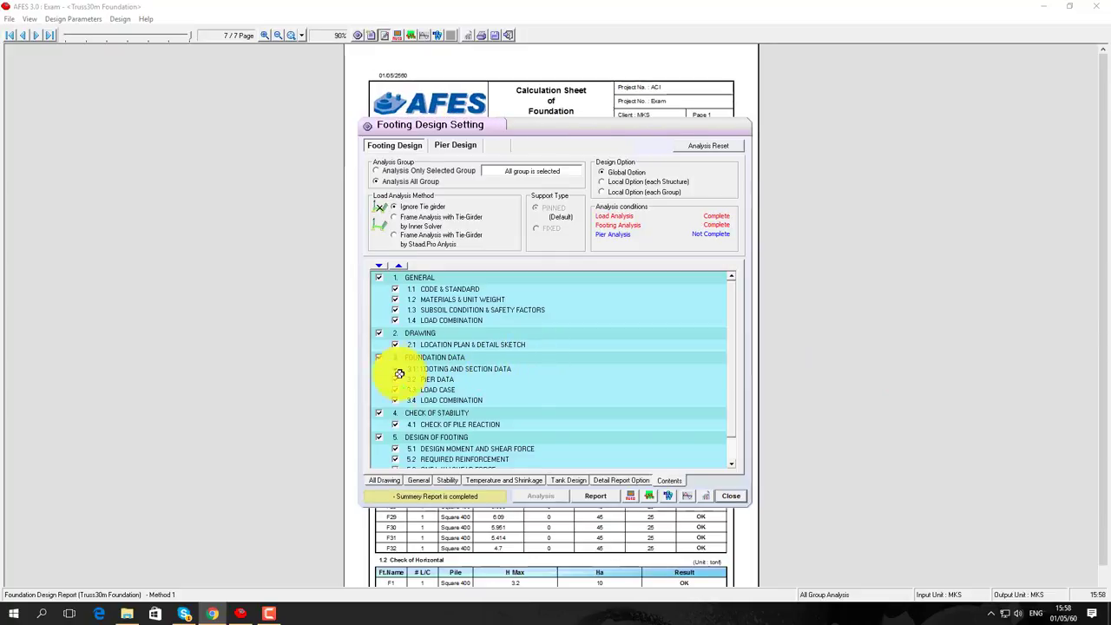
{"action": "left_click", "coordinate": [598, 499]}
{"action": "left_click", "coordinate": [598, 498]}
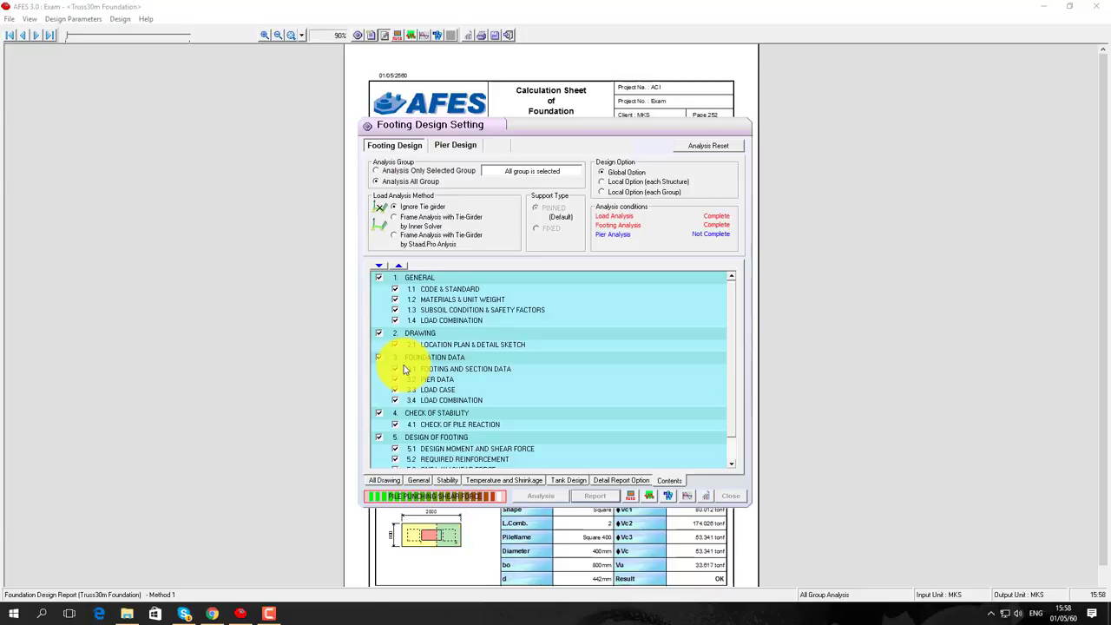
Check the footing reinforcement results in the summary report for foundation design and close the report view
{"action": "left_click", "coordinate": [384, 34]}
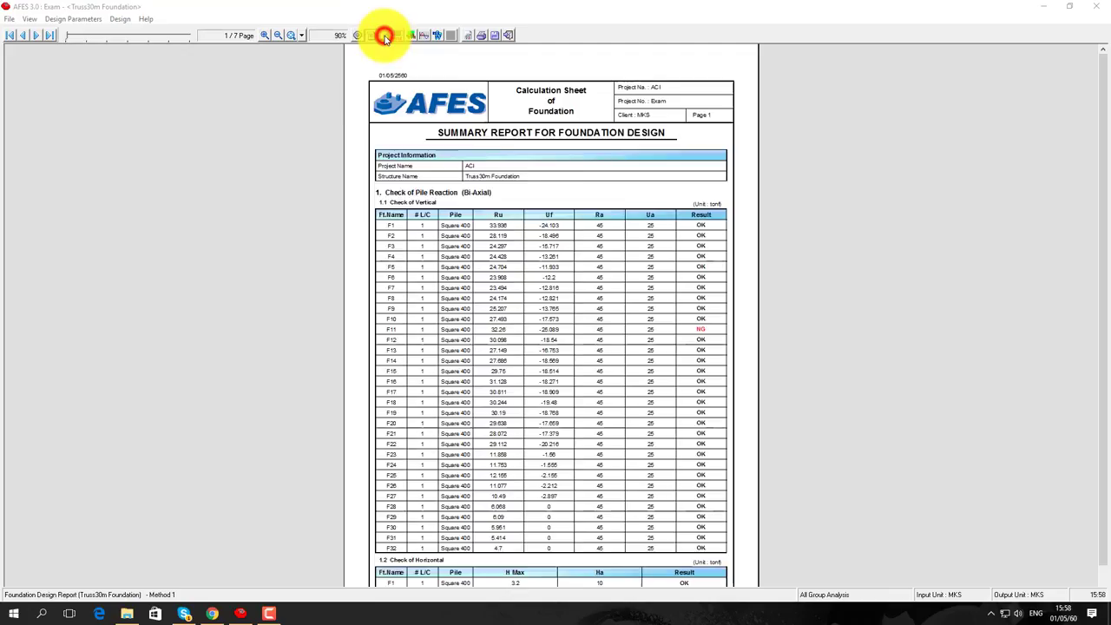
{"action": "scroll", "coordinate": [637, 375], "scroll_direction": "down", "scroll_amount": 2}
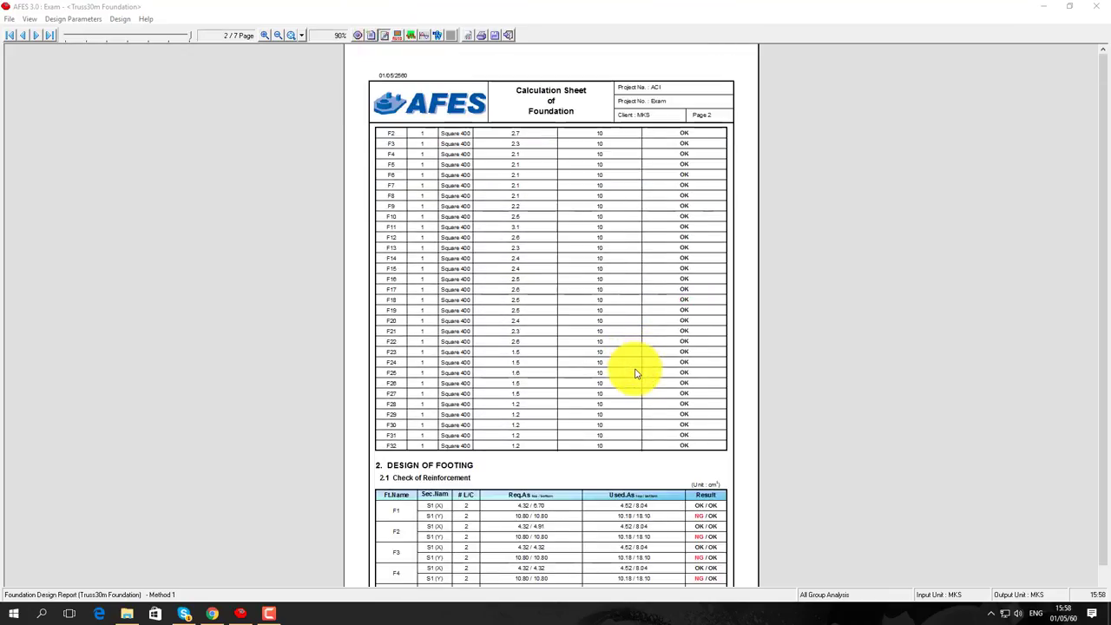
{"action": "scroll", "coordinate": [637, 375], "scroll_direction": "down", "scroll_amount": 2}
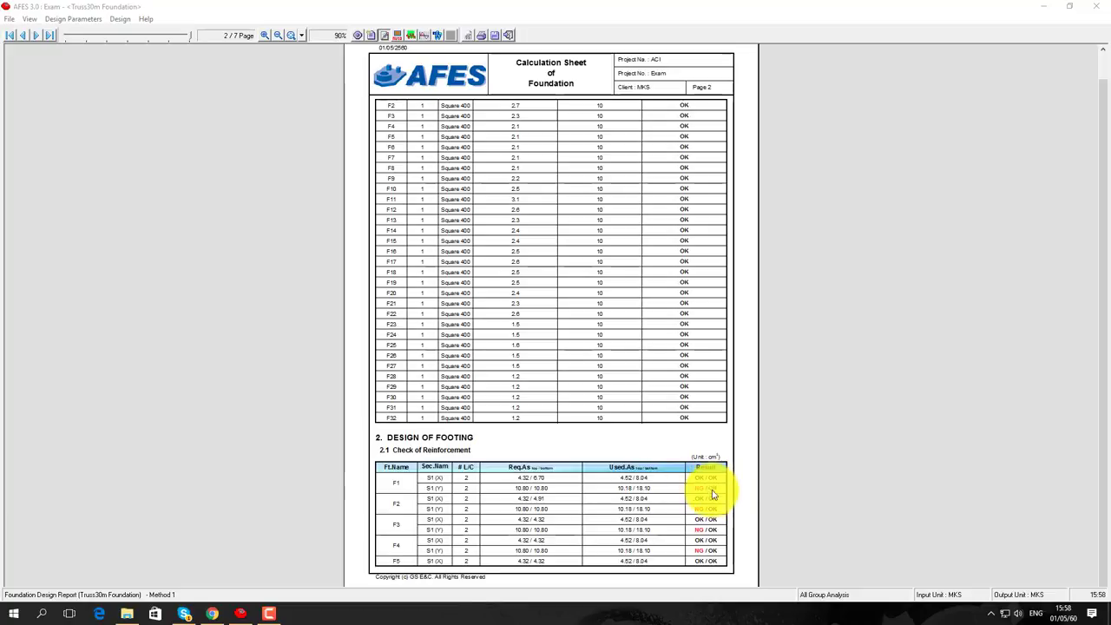
{"action": "left_click", "coordinate": [701, 575]}
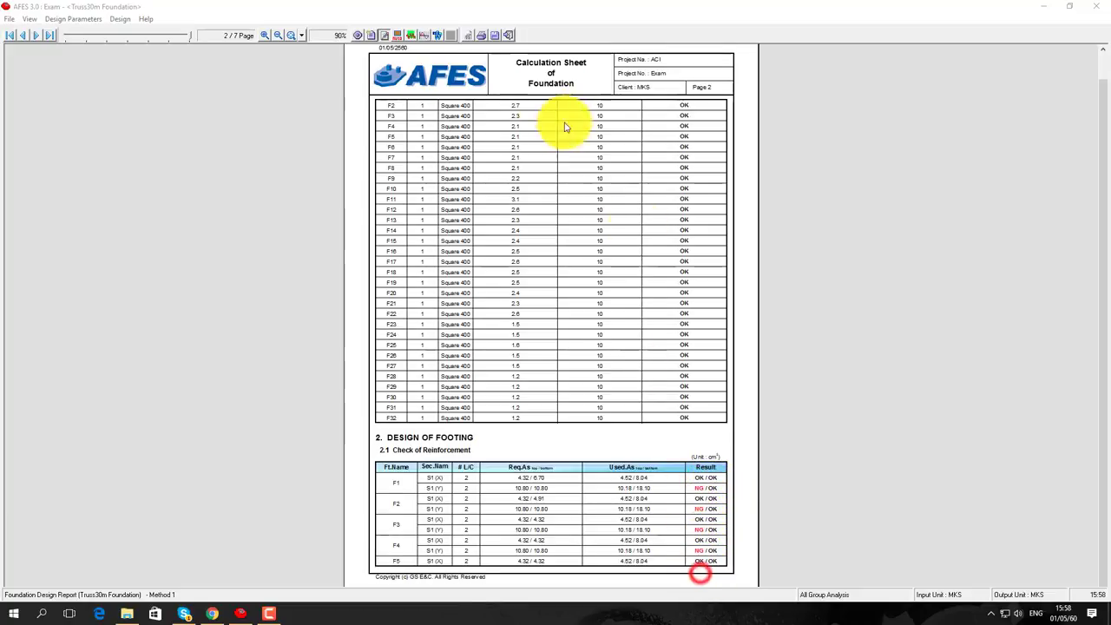
{"action": "left_click", "coordinate": [510, 36]}
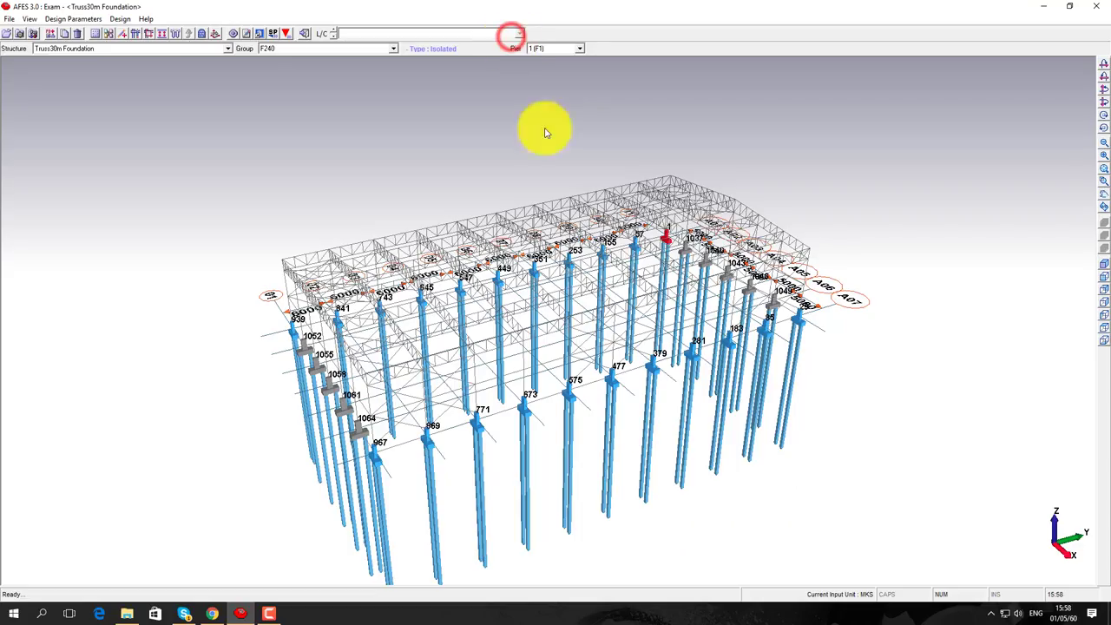
Set the footing reinforcement spacing of group F240 to 200 mm in both X and Y and save it
{"action": "left_click", "coordinate": [159, 36]}
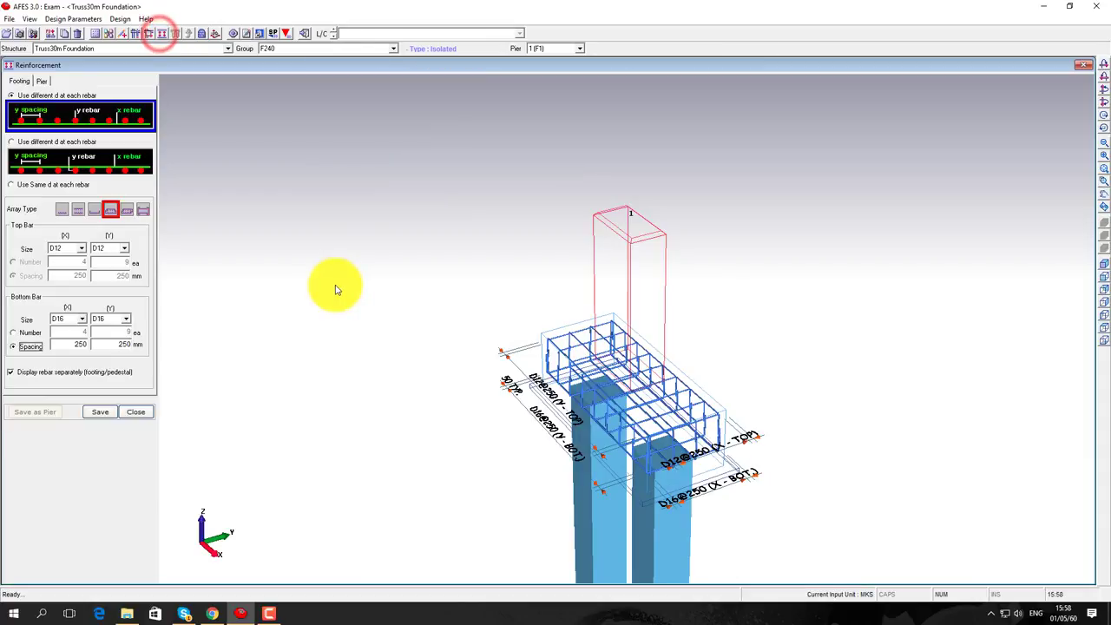
{"action": "double_click", "coordinate": [75, 344]}
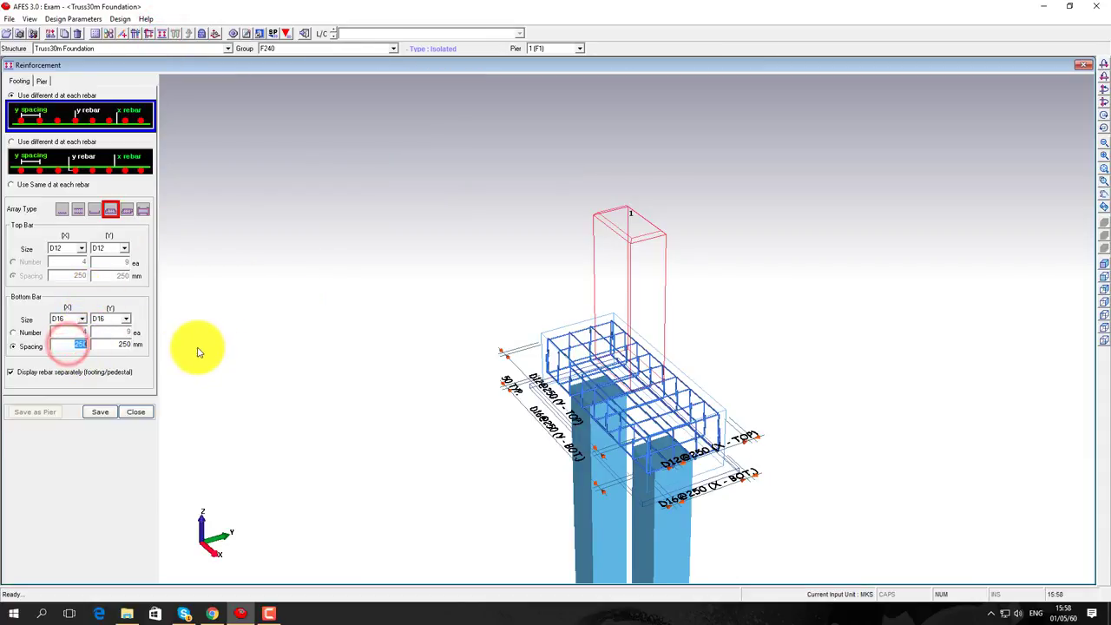
{"action": "double_click", "coordinate": [111, 345]}
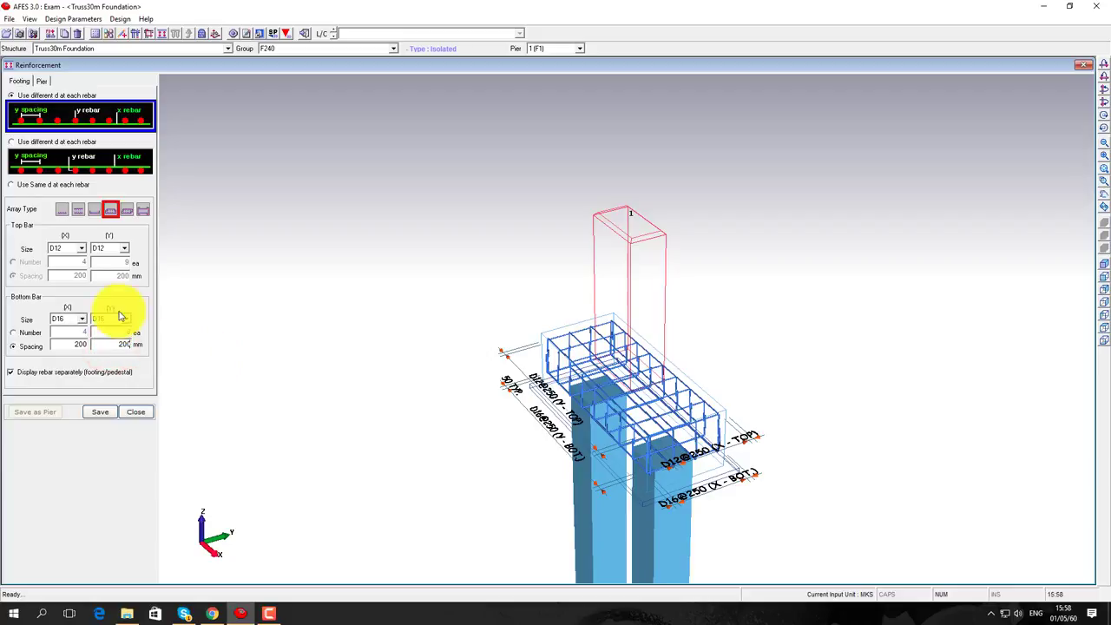
{"action": "left_click", "coordinate": [108, 412]}
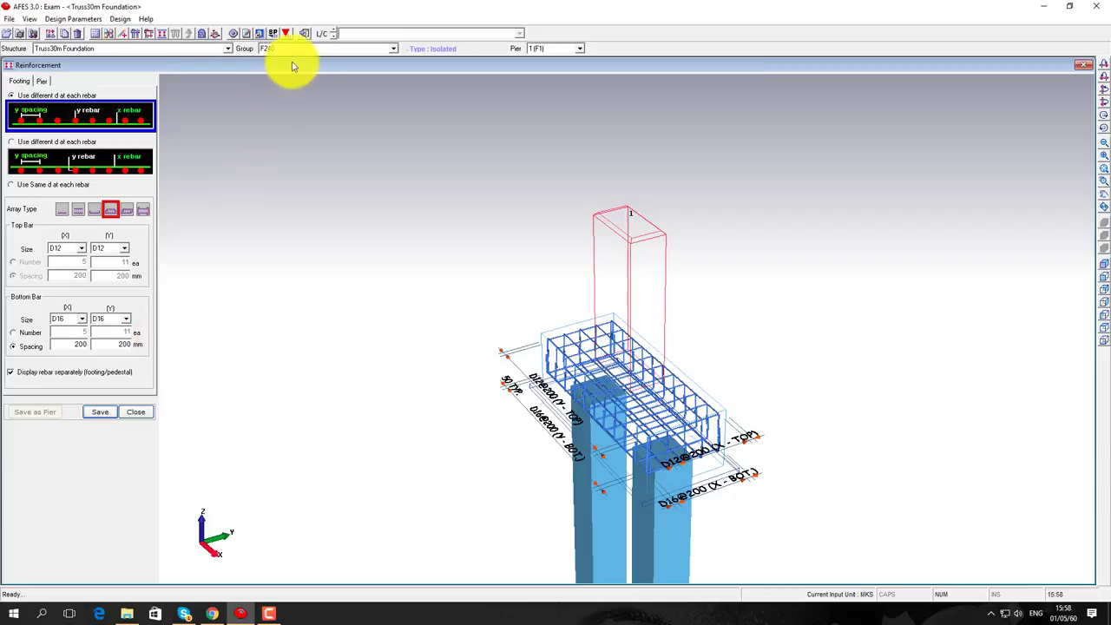
{"action": "left_click", "coordinate": [100, 411]}
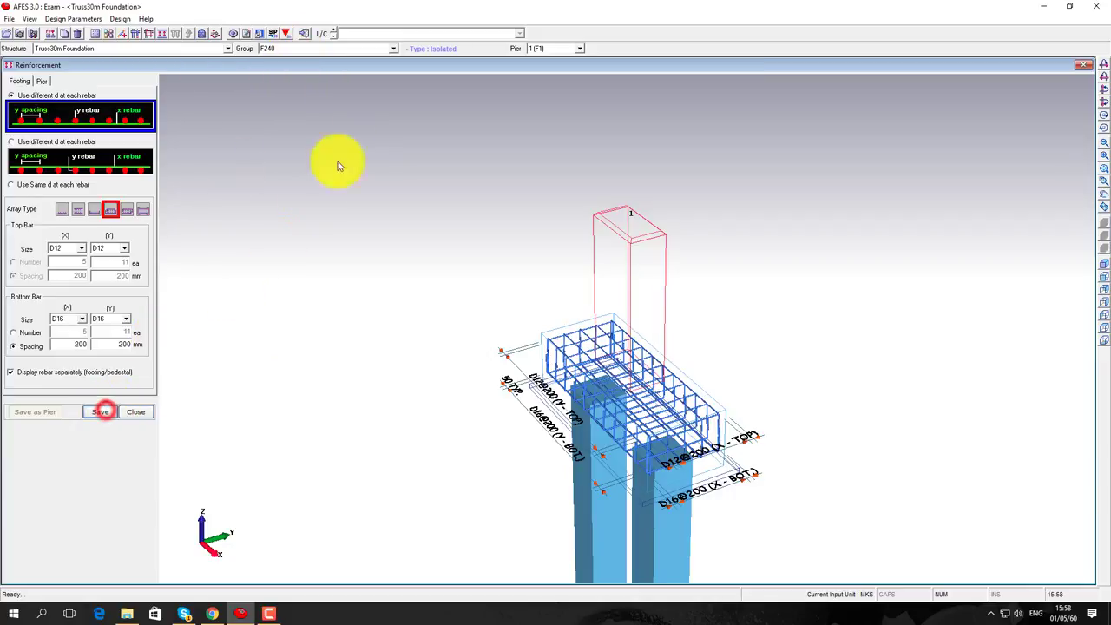
Set the footing reinforcement spacing of group F240A to 200 mm in X and Y, save it, and close the reinforcement settings
{"action": "left_click", "coordinate": [376, 49]}
{"action": "left_click", "coordinate": [373, 67]}
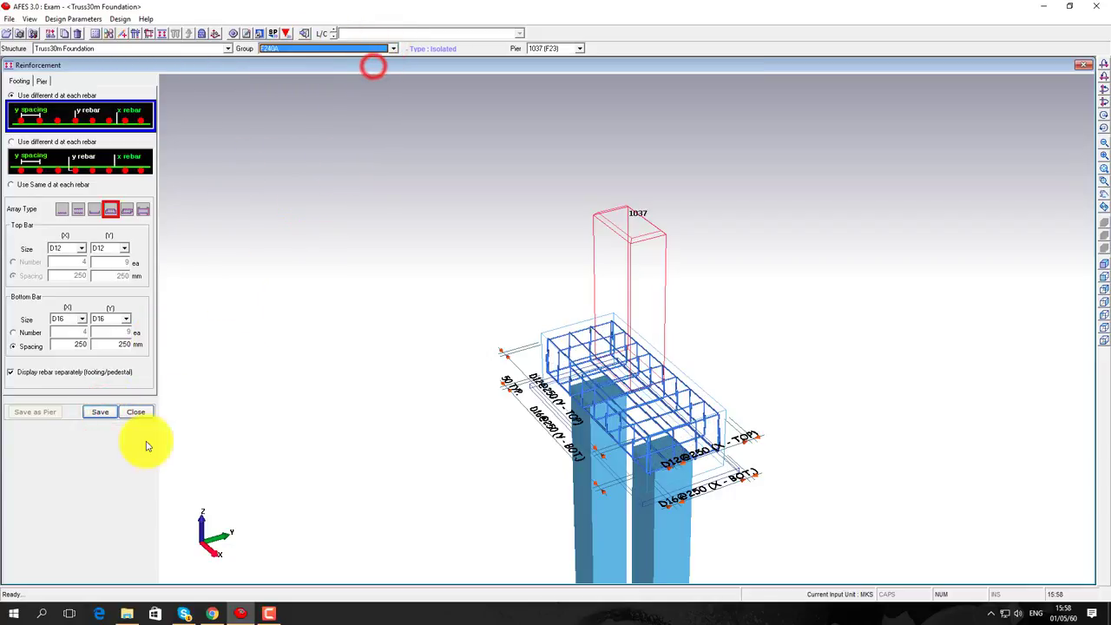
{"action": "double_click", "coordinate": [65, 344]}
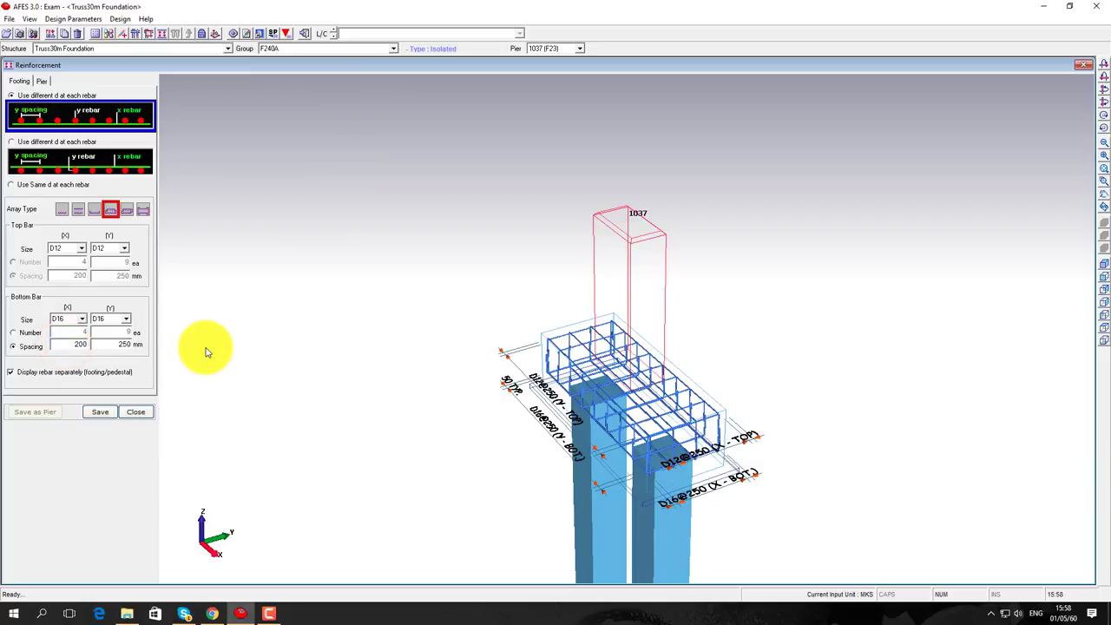
{"action": "double_click", "coordinate": [122, 344]}
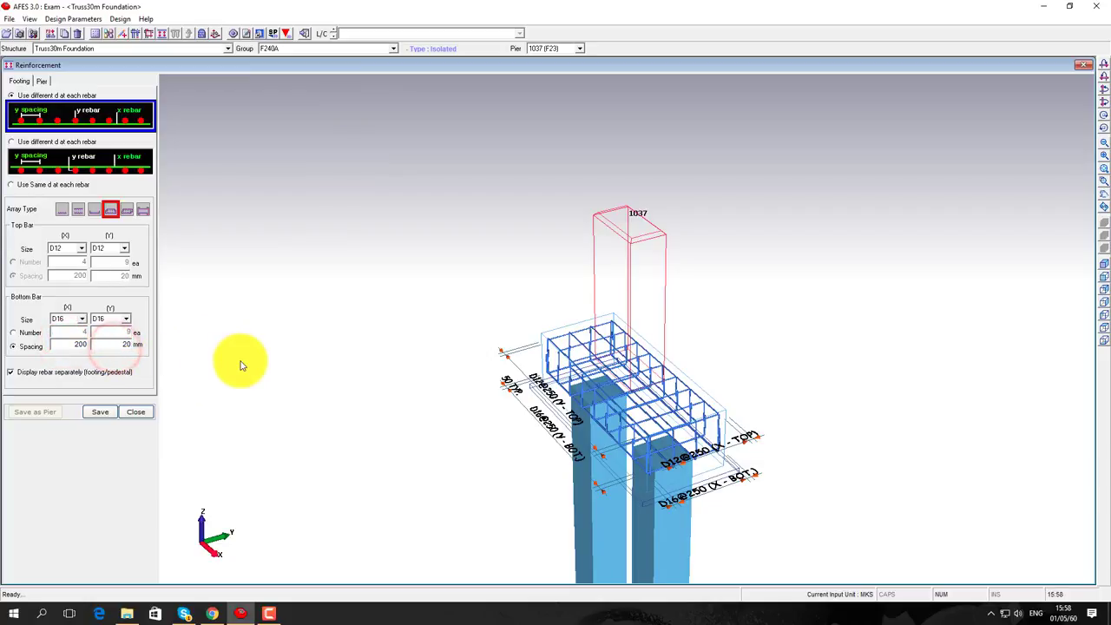
{"action": "left_click", "coordinate": [97, 411]}
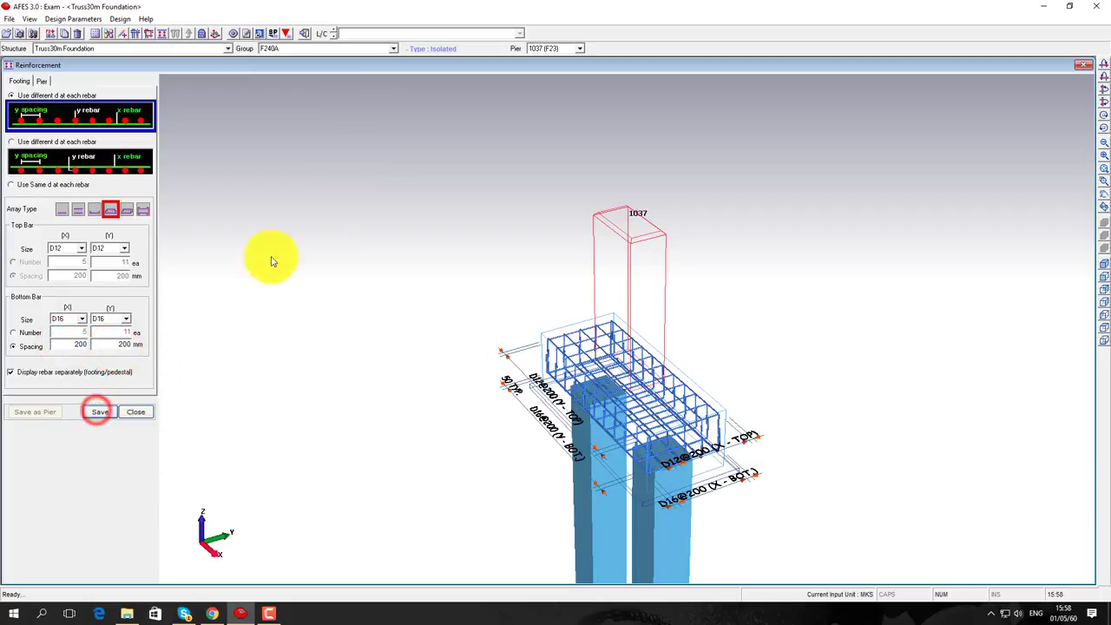
{"action": "left_click", "coordinate": [132, 412]}
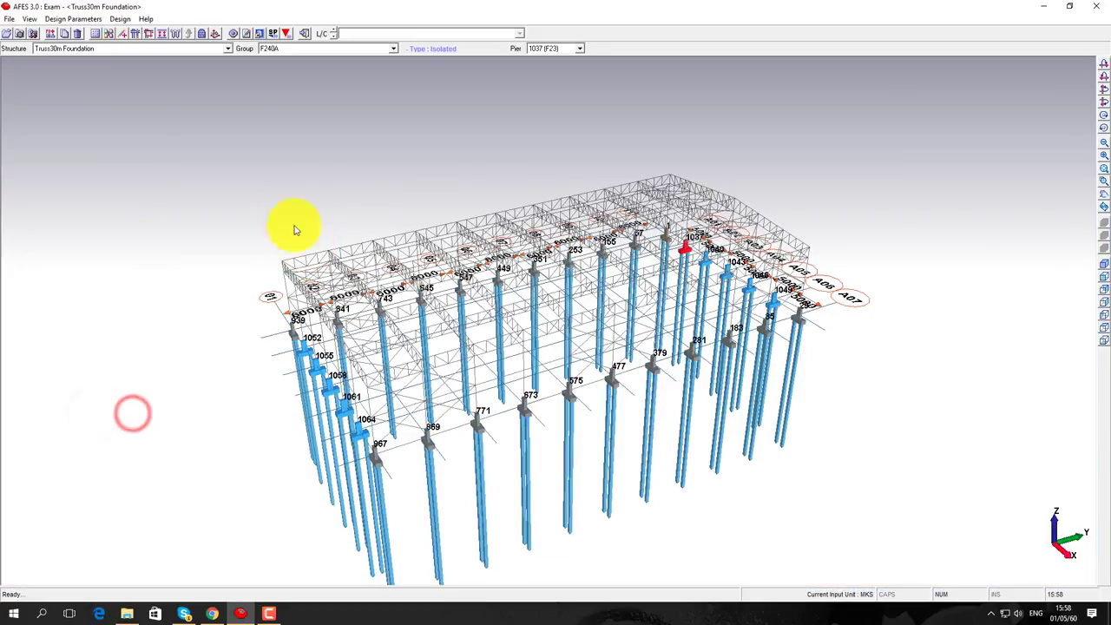
Rerun the footing design analysis for all groups and generate the detailed calculation report
{"action": "left_click", "coordinate": [233, 33]}
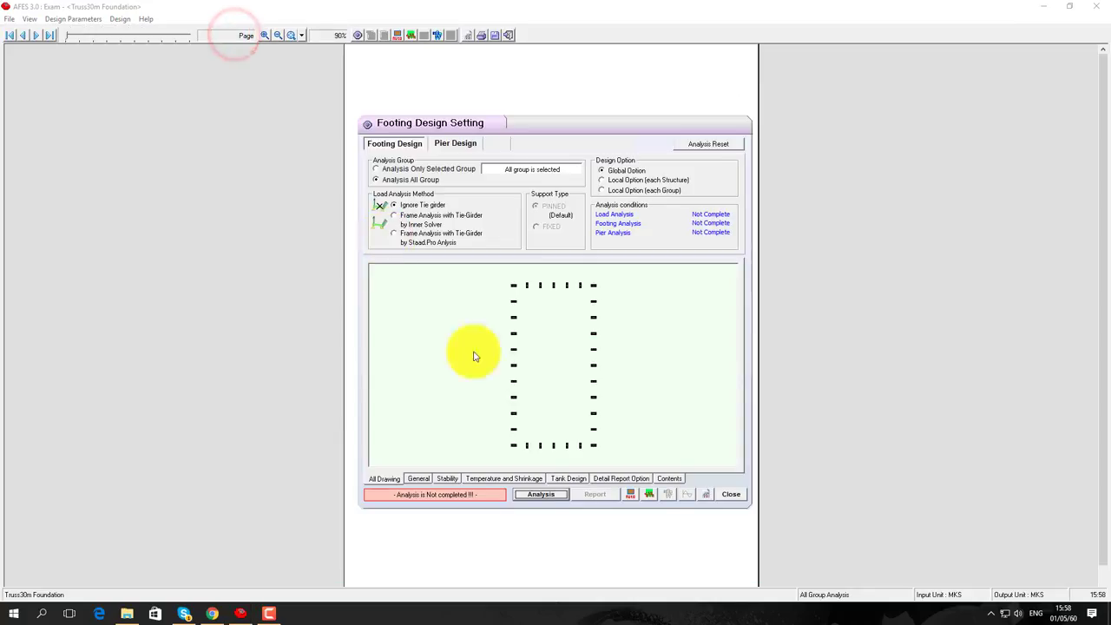
{"action": "left_click", "coordinate": [540, 496]}
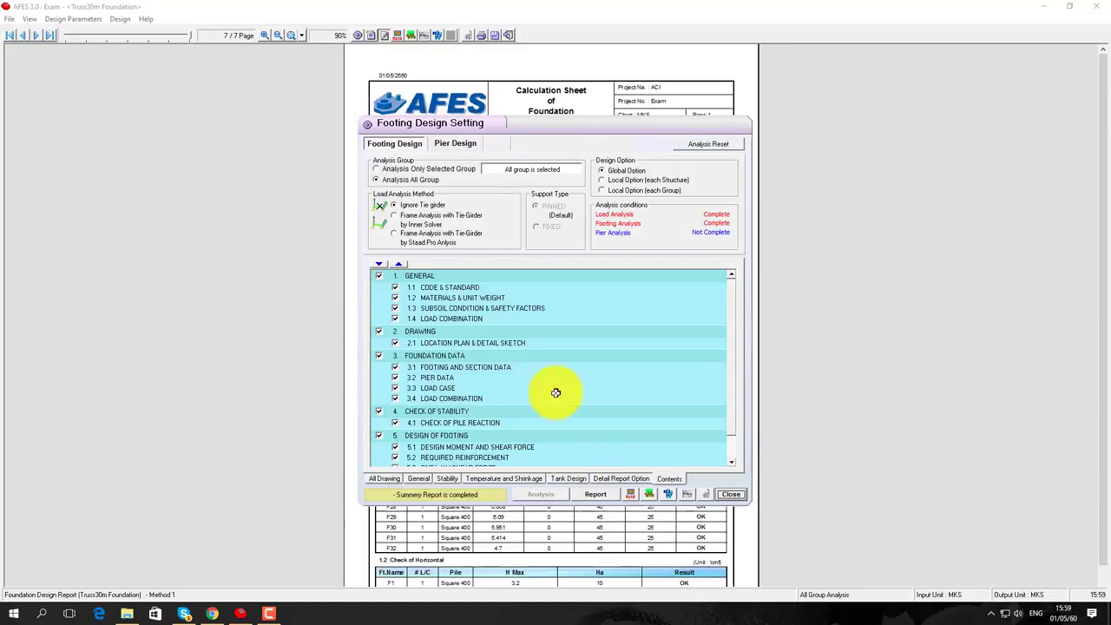
{"action": "left_click", "coordinate": [595, 494]}
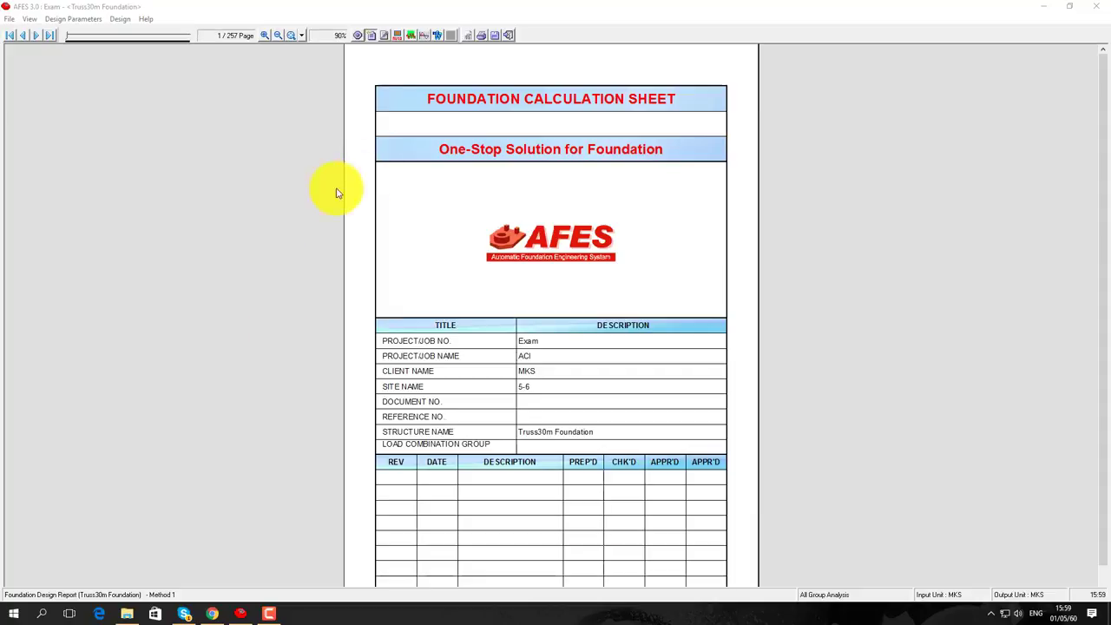
Review the reinforcement, shear and pile punching checks in the updated summary report, and close the report view
{"action": "left_click", "coordinate": [384, 35]}
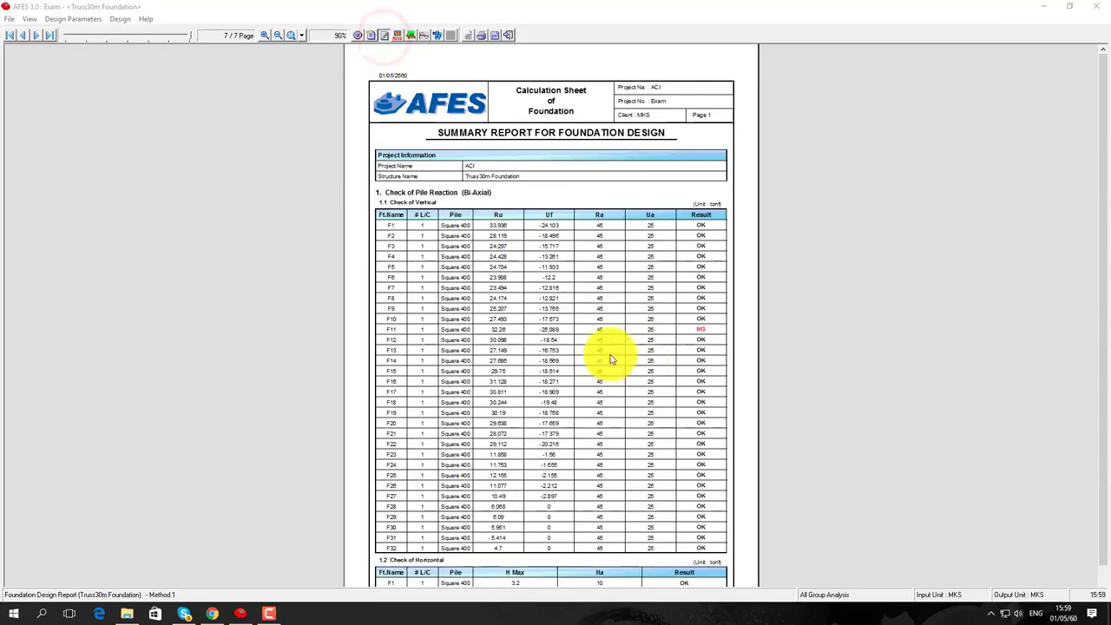
{"action": "scroll", "coordinate": [632, 278], "scroll_direction": "down", "scroll_amount": 3}
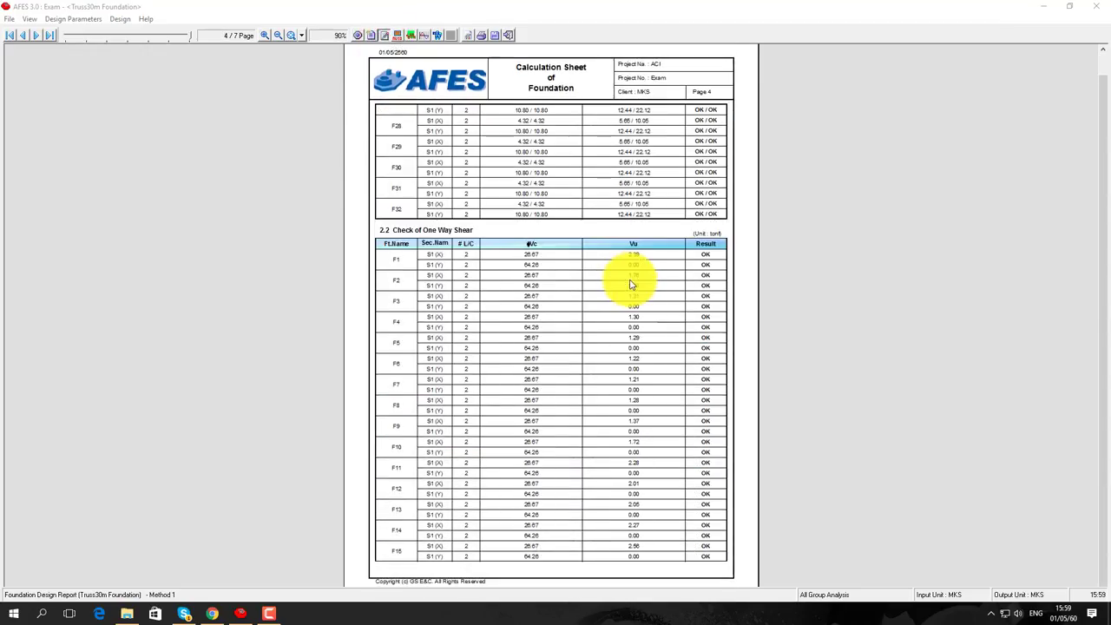
{"action": "scroll", "coordinate": [631, 285], "scroll_direction": "down", "scroll_amount": 3}
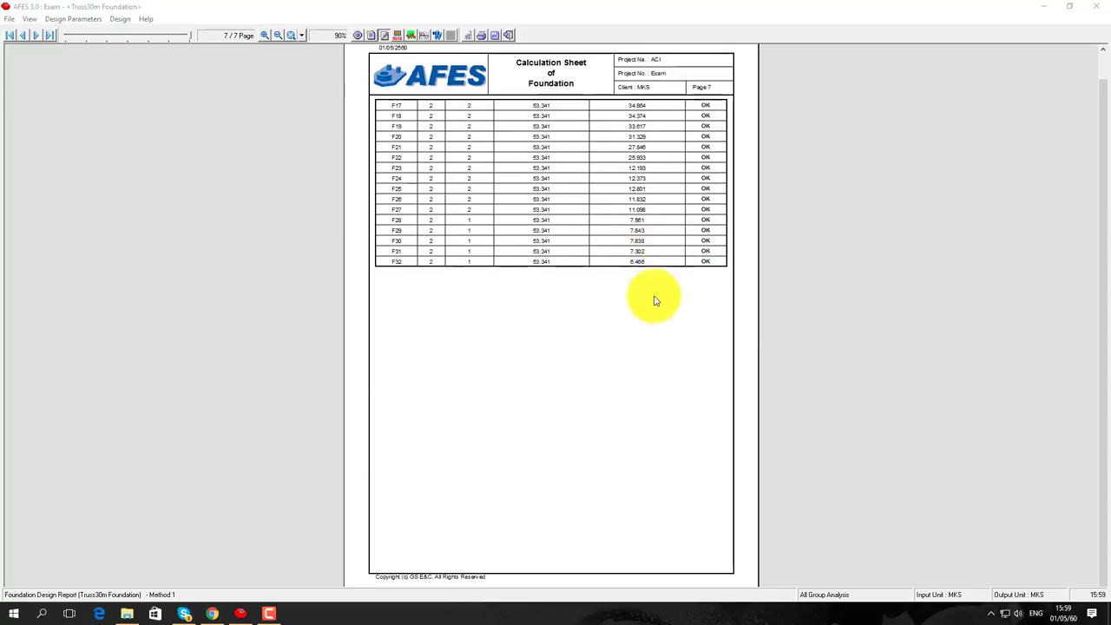
{"action": "scroll", "coordinate": [640, 283], "scroll_direction": "up", "scroll_amount": 1}
{"action": "scroll", "coordinate": [640, 287], "scroll_direction": "up", "scroll_amount": 3}
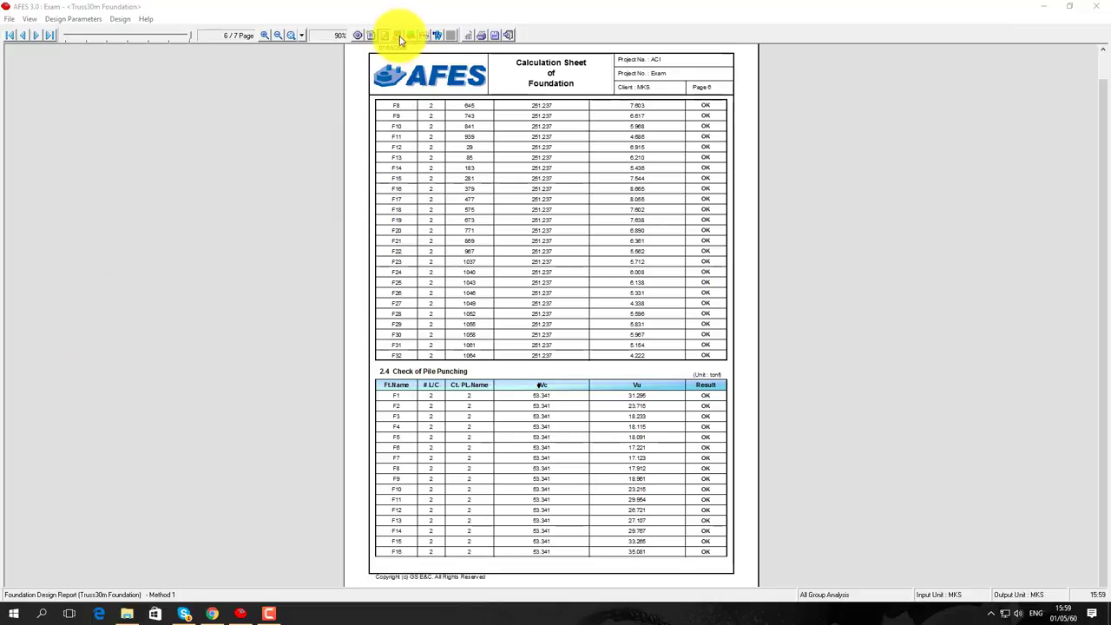
{"action": "left_click", "coordinate": [510, 35]}
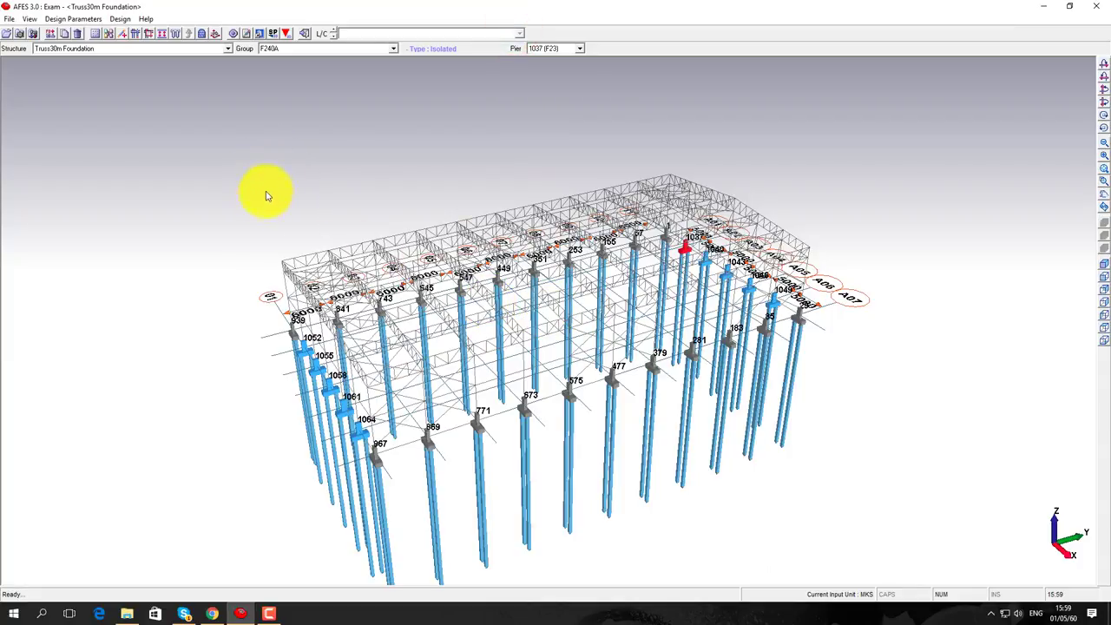
Generate the bill of material for Truss30m Foundation with allowances of 10% excavation mass, 5% concrete mass and 10% rebar weight
{"action": "left_click", "coordinate": [248, 36]}
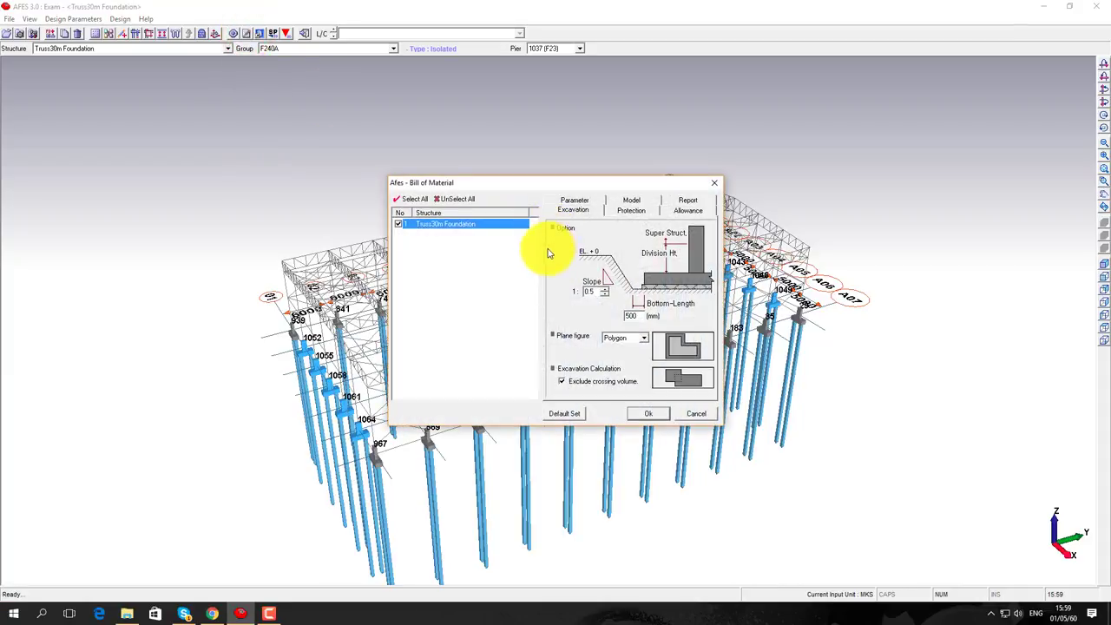
{"action": "left_click", "coordinate": [632, 210]}
{"action": "left_click", "coordinate": [571, 200]}
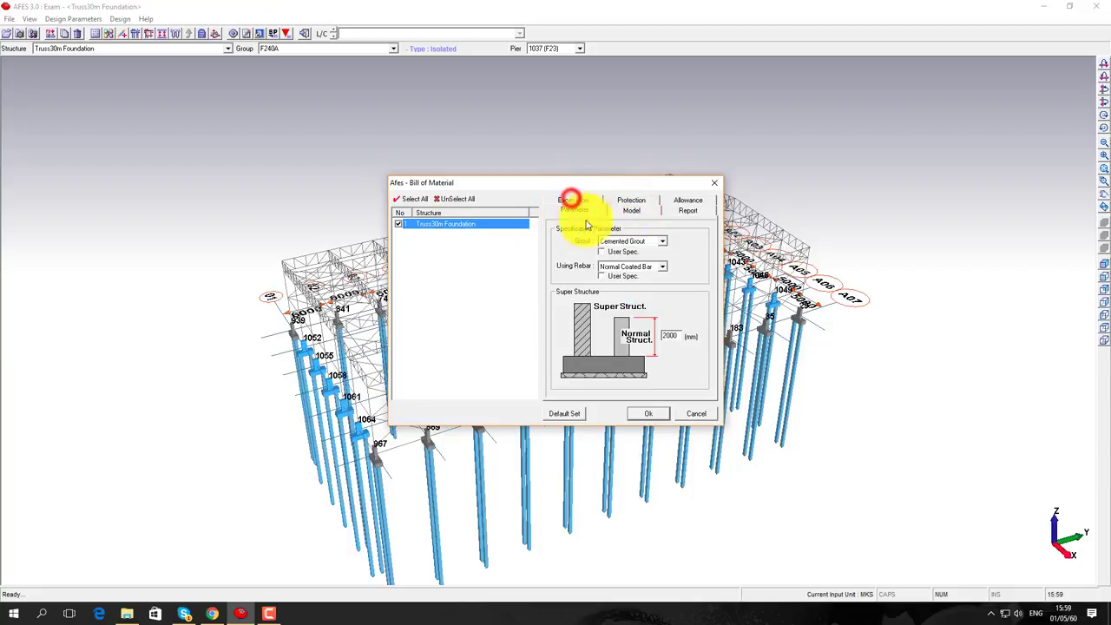
{"action": "left_click", "coordinate": [632, 207]}
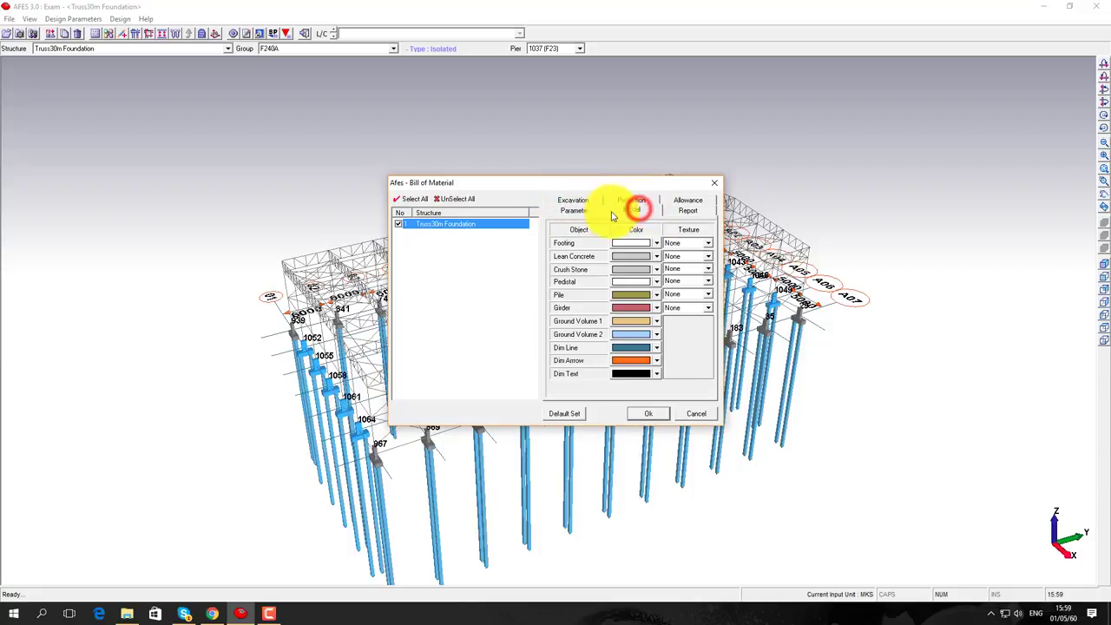
{"action": "left_click", "coordinate": [690, 210]}
{"action": "left_click", "coordinate": [691, 208]}
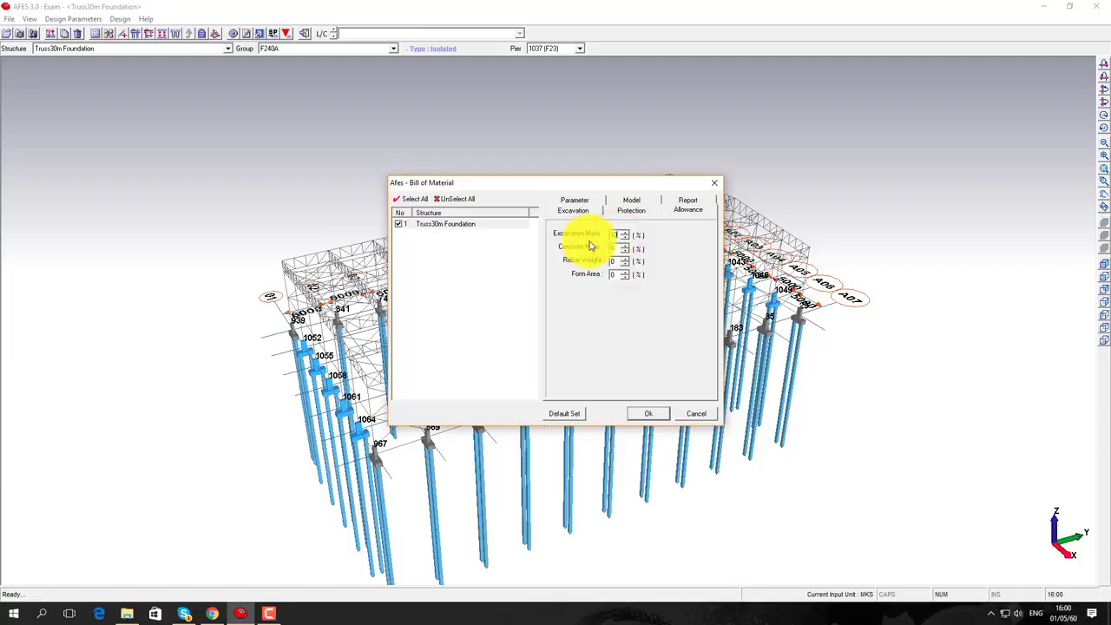
{"action": "left_click", "coordinate": [614, 248]}
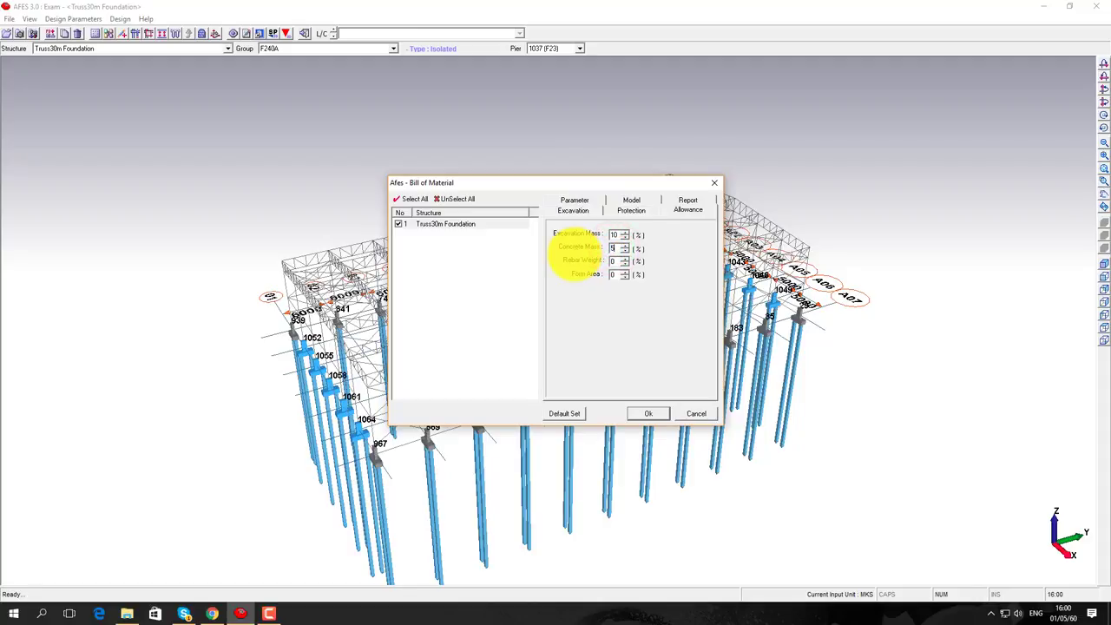
{"action": "left_click", "coordinate": [614, 262]}
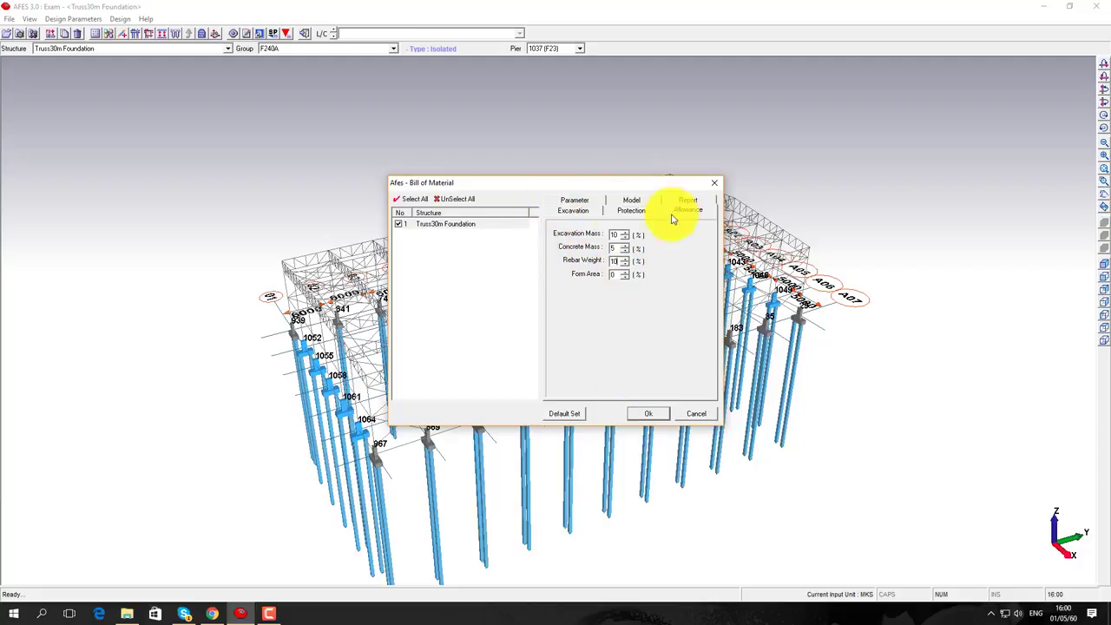
{"action": "left_click", "coordinate": [647, 415]}
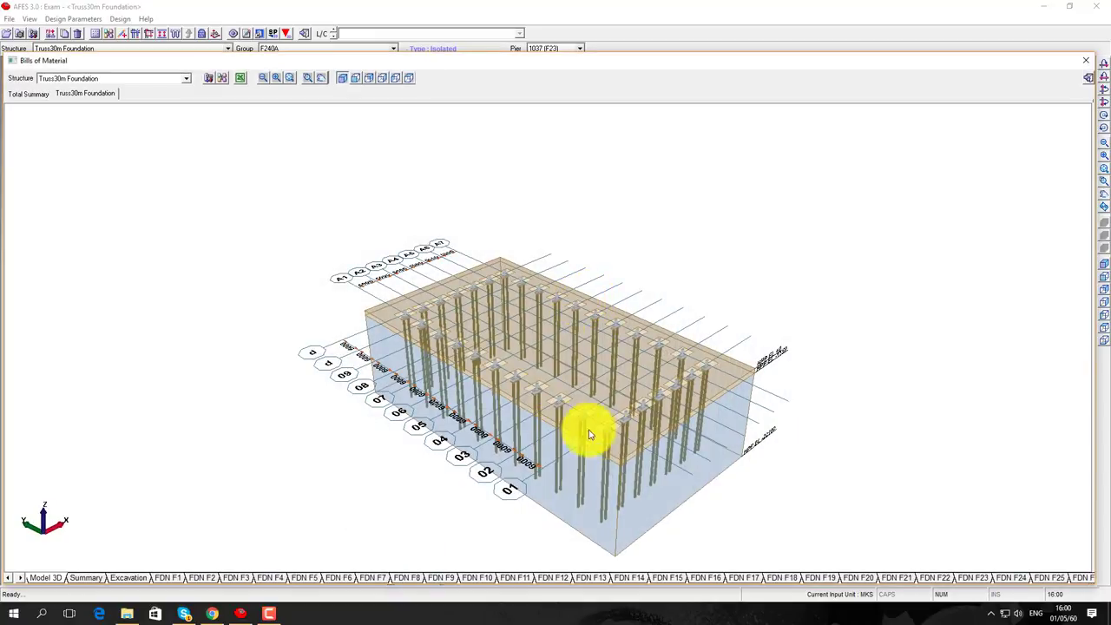
Examine the bill of material's 3D excavation model, along with its material summary and per-footing excavation quantities
{"action": "left_click_drag", "start_coordinate": [582, 431], "coordinate": [484, 390]}
{"action": "scroll", "coordinate": [512, 382], "scroll_direction": "up", "scroll_amount": 3}
{"action": "scroll", "coordinate": [541, 372], "scroll_direction": "down", "scroll_amount": 3}
{"action": "left_click_drag", "start_coordinate": [629, 342], "coordinate": [569, 364]}
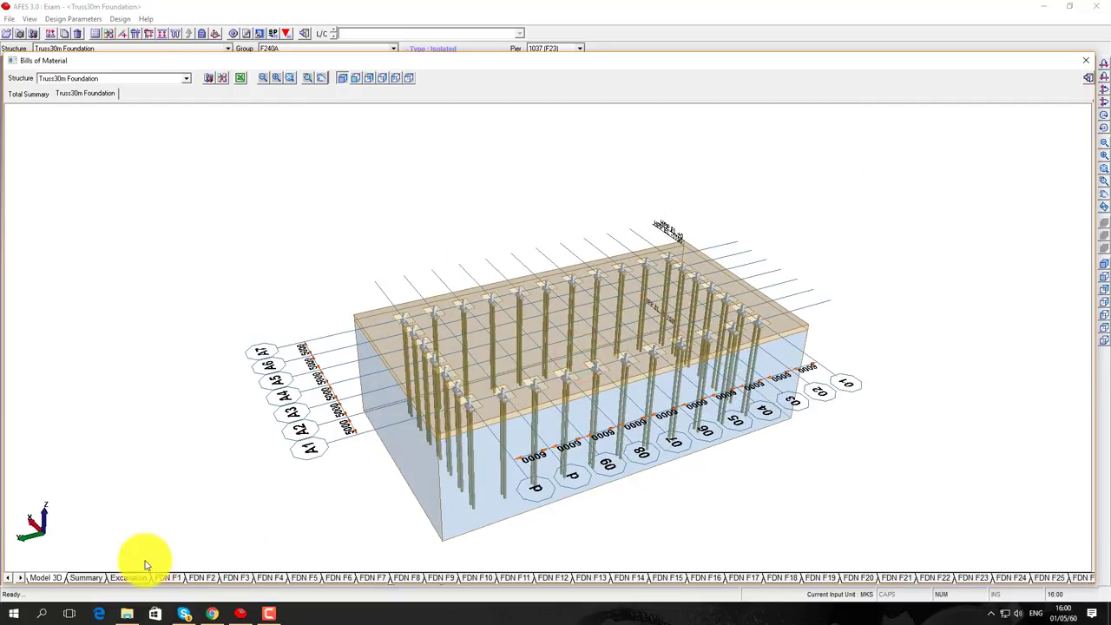
{"action": "left_click", "coordinate": [86, 577]}
{"action": "scroll", "coordinate": [161, 439], "scroll_direction": "down", "scroll_amount": 17}
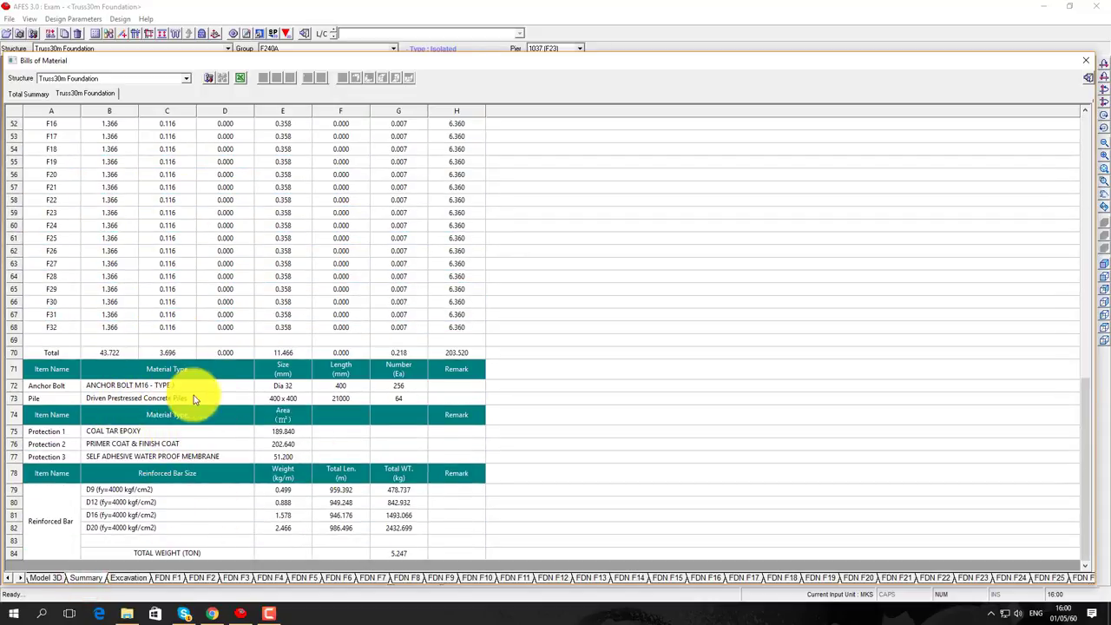
{"action": "left_click", "coordinate": [634, 431]}
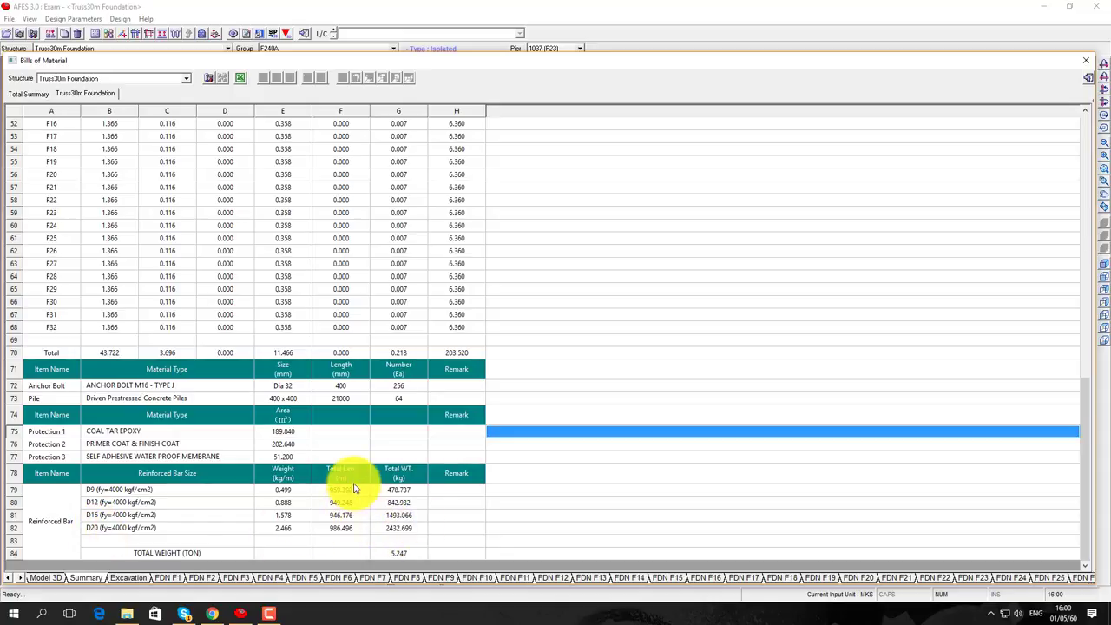
{"action": "left_click", "coordinate": [127, 579]}
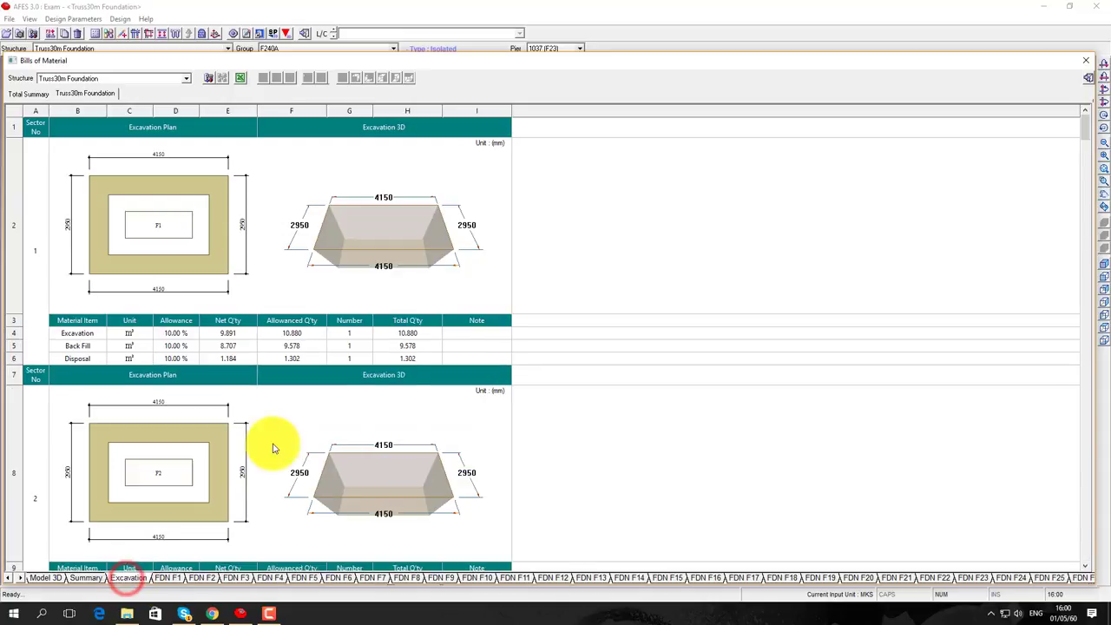
{"action": "scroll", "coordinate": [397, 371], "scroll_direction": "down", "scroll_amount": 10}
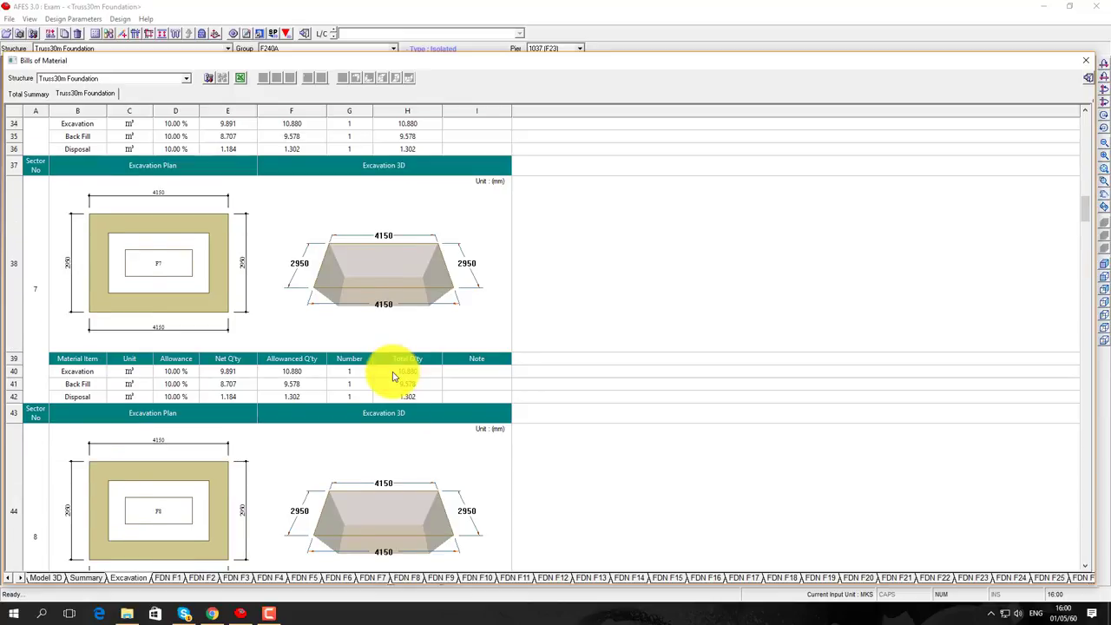
Examine the remaining excavation sectors, footing F14's concrete and rebar quantities, and the 3D model in the bill of material
{"action": "scroll", "coordinate": [371, 408], "scroll_direction": "down", "scroll_amount": 4}
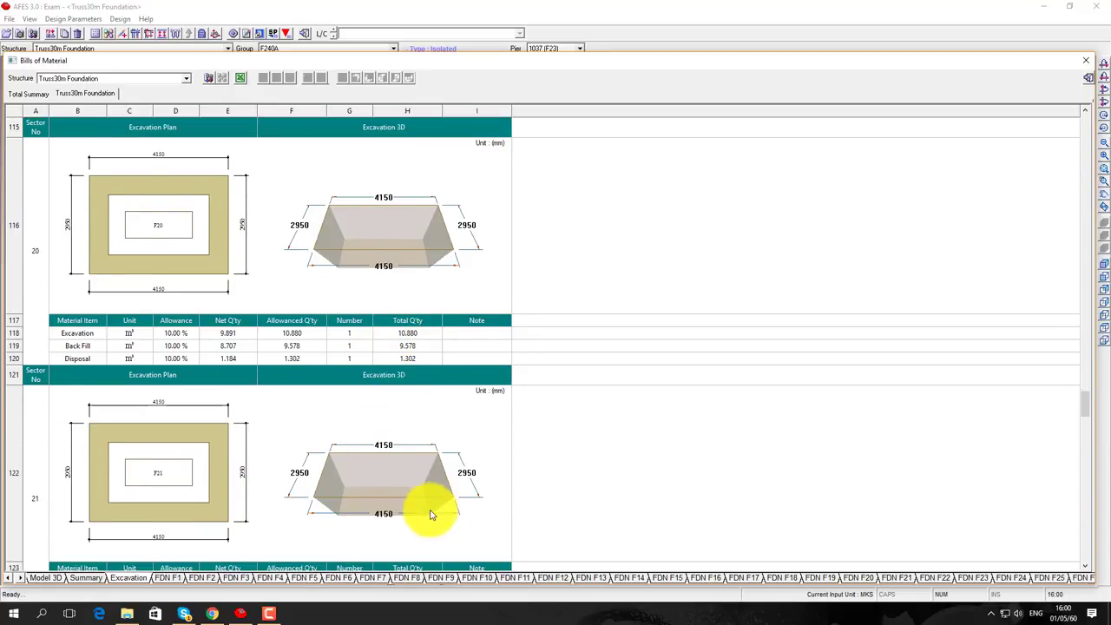
{"action": "scroll", "coordinate": [430, 508], "scroll_direction": "down", "scroll_amount": 4}
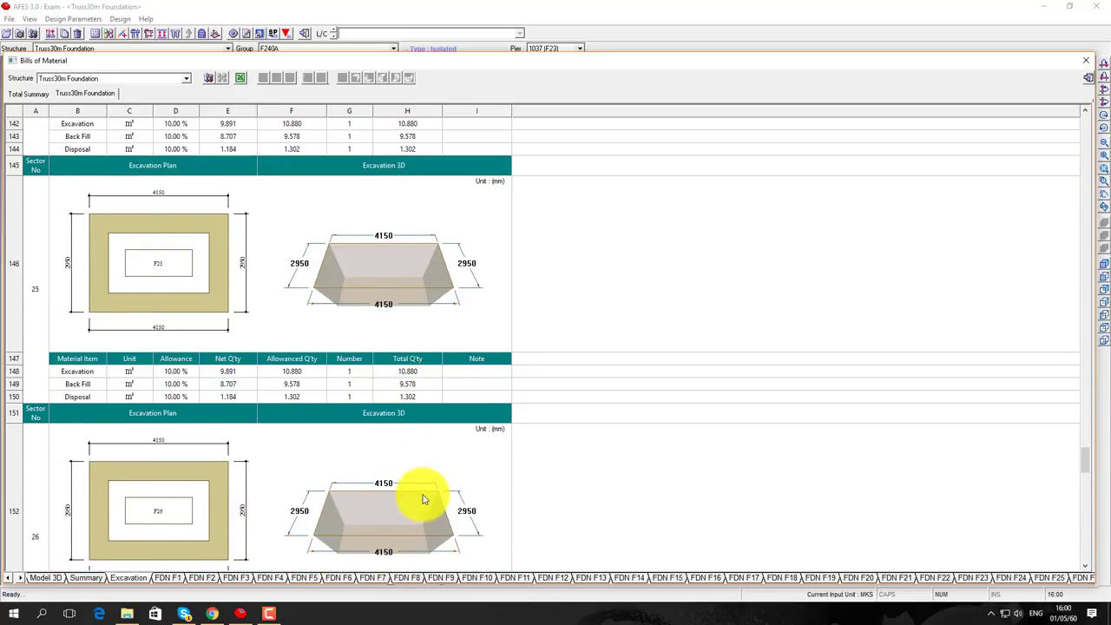
{"action": "left_click", "coordinate": [752, 578]}
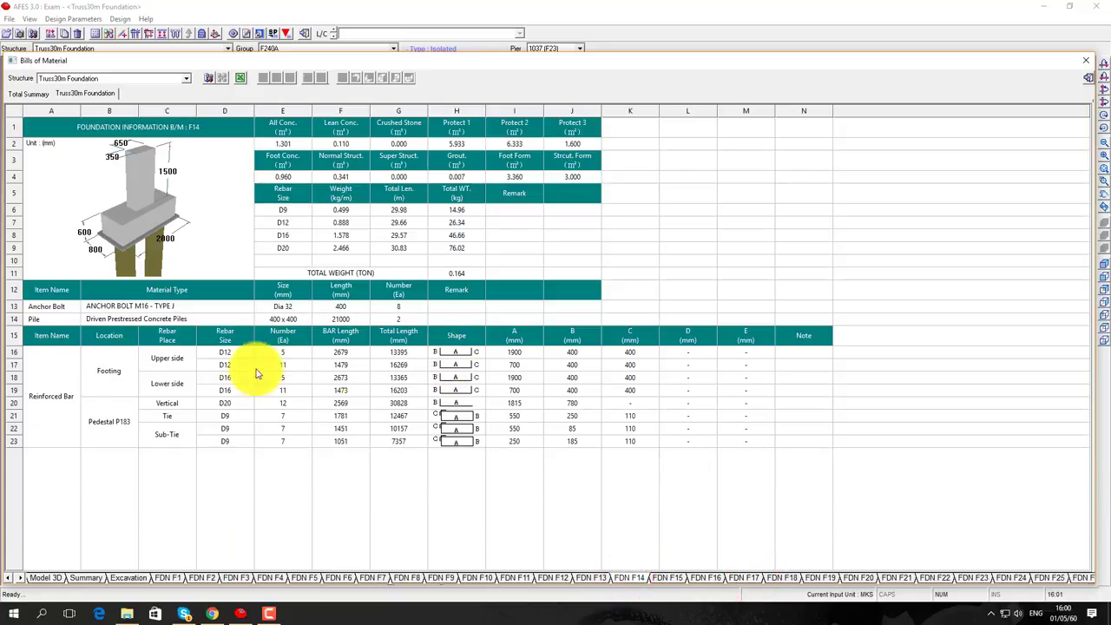
{"action": "left_click", "coordinate": [43, 577]}
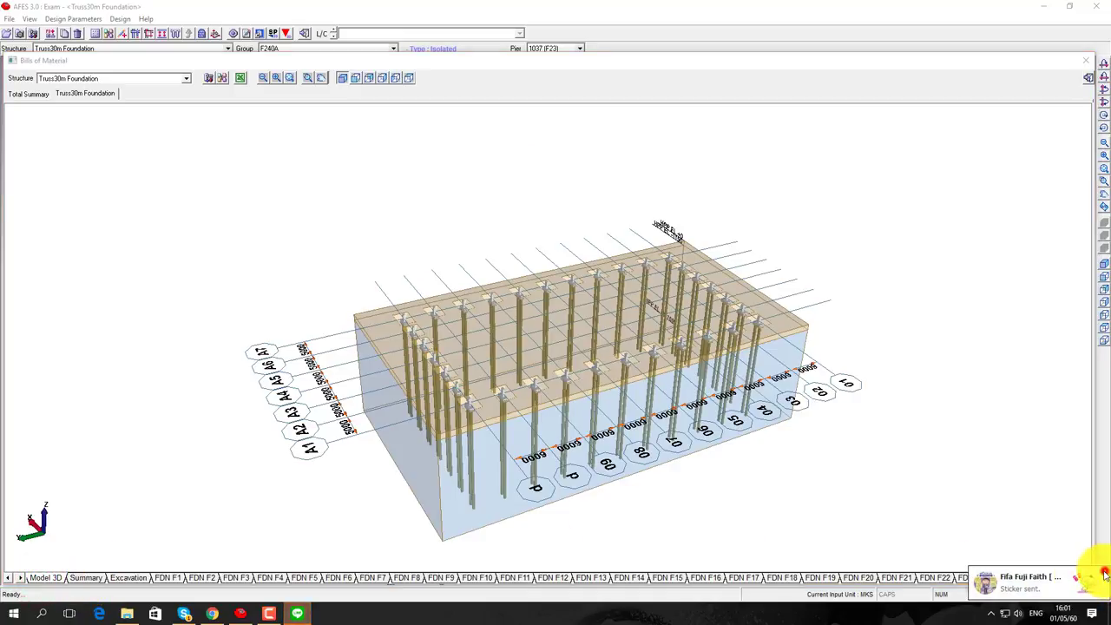
{"action": "left_click", "coordinate": [993, 615]}
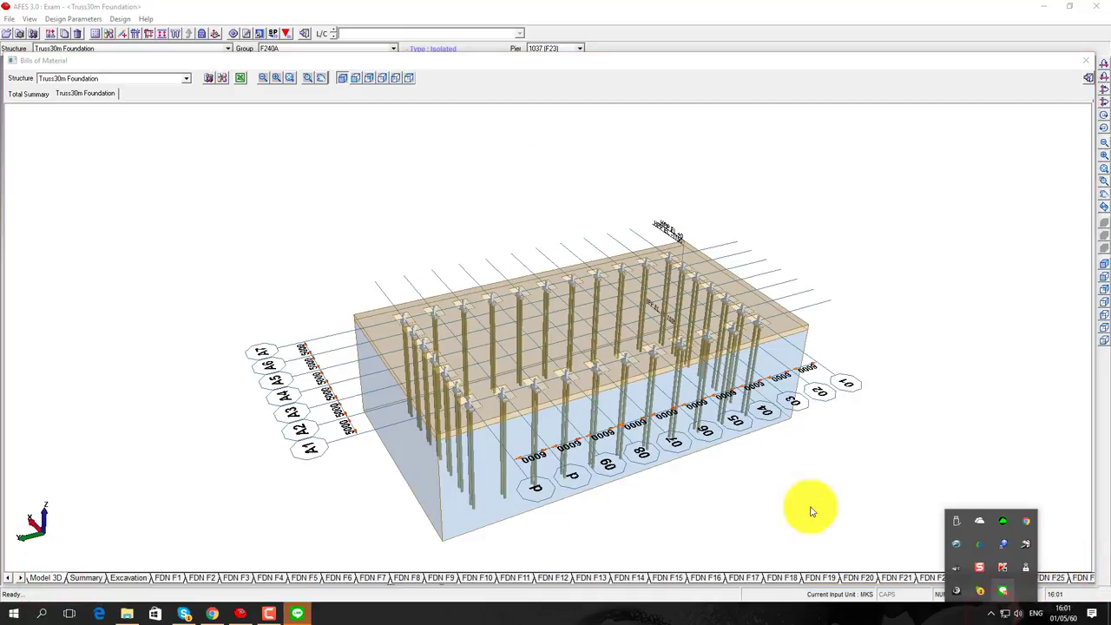
{"action": "left_click", "coordinate": [870, 210]}
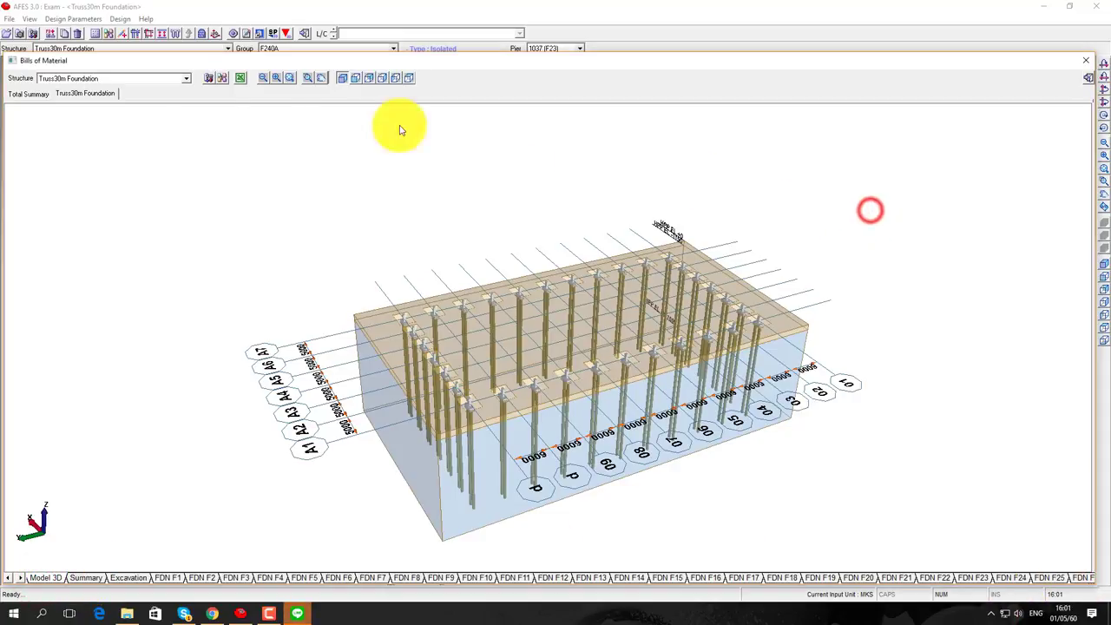
Export the Summary and Excavation sheets of the Truss30m Foundation bill of material to Excel
{"action": "left_click", "coordinate": [240, 78]}
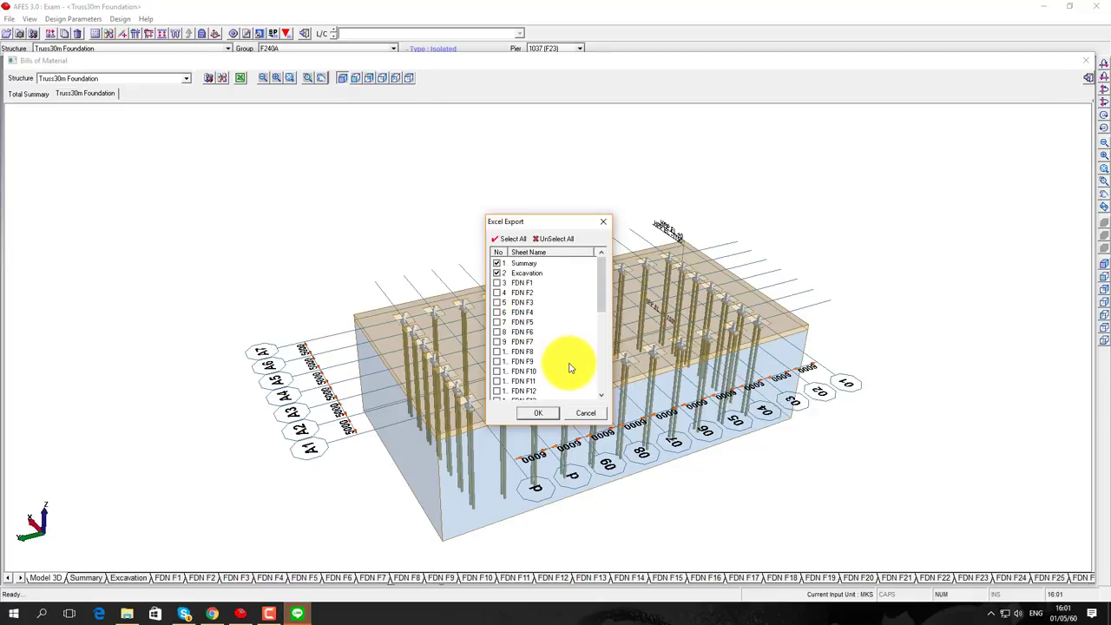
{"action": "left_click", "coordinate": [540, 412]}
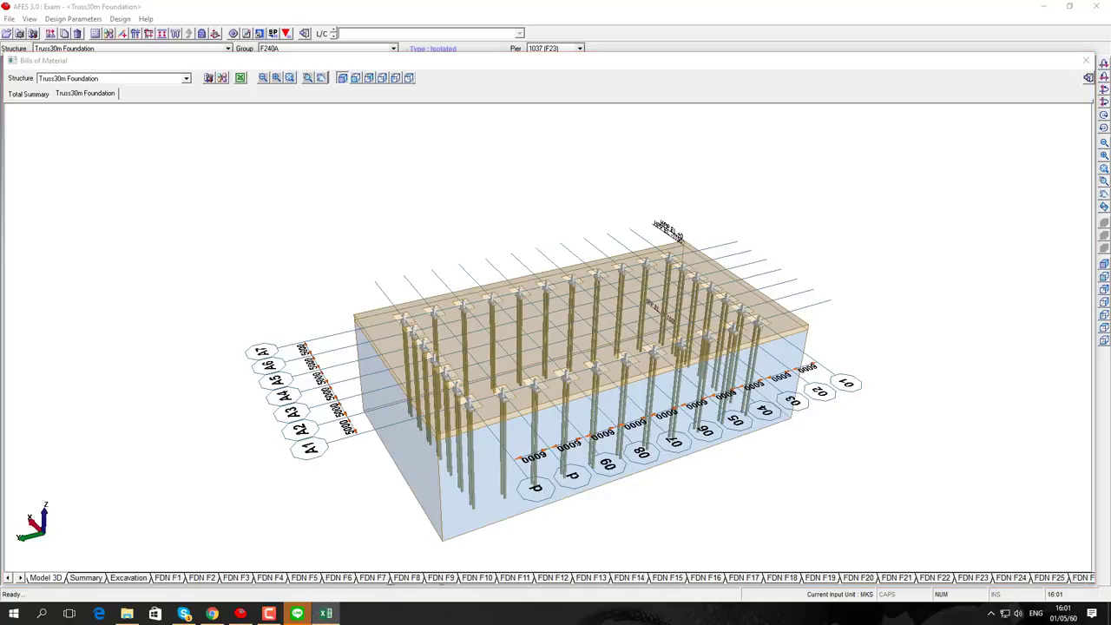
Review the exported Summary sheet through to its rebar weights, and close both the unsaved workbook and the bill of material
{"action": "left_click_drag", "start_coordinate": [617, 112], "coordinate": [544, 126]}
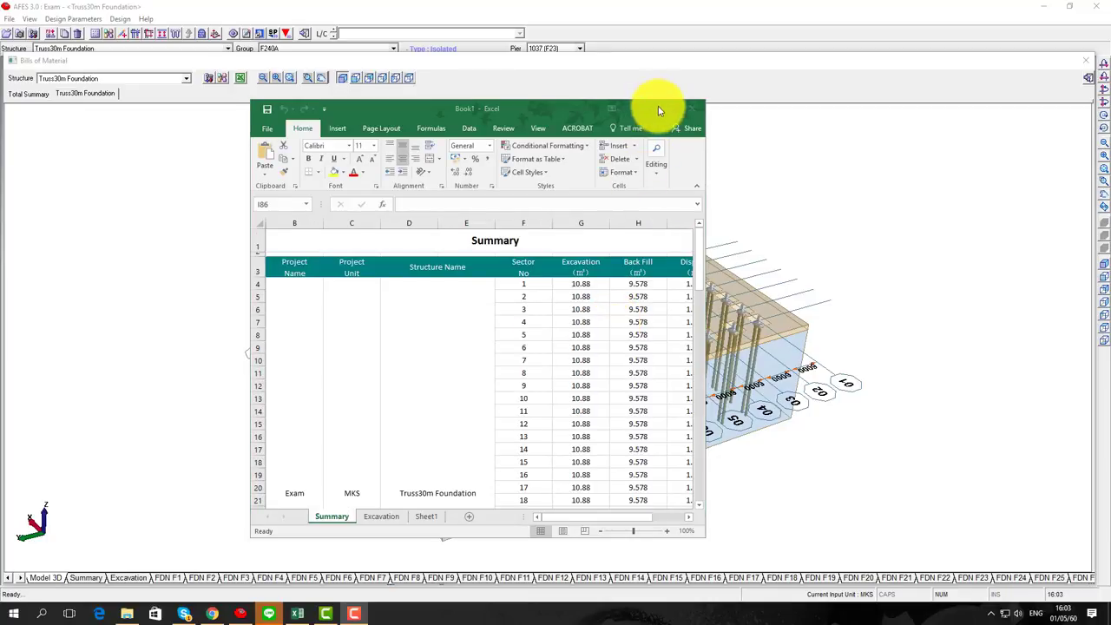
{"action": "left_click", "coordinate": [660, 108]}
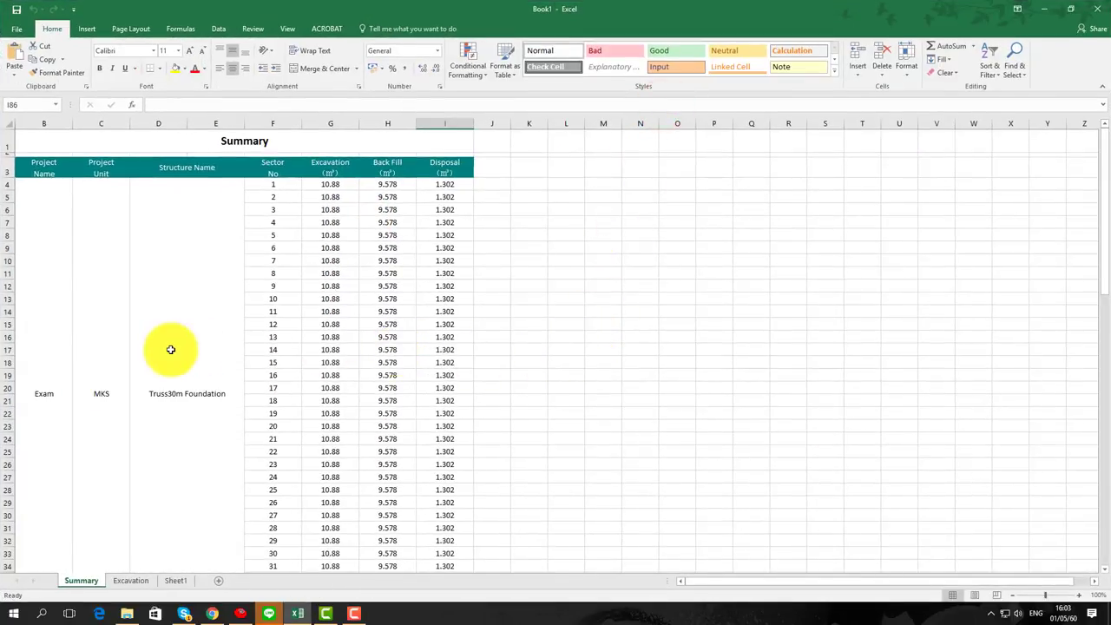
{"action": "scroll", "coordinate": [171, 349], "scroll_direction": "down", "scroll_amount": 20}
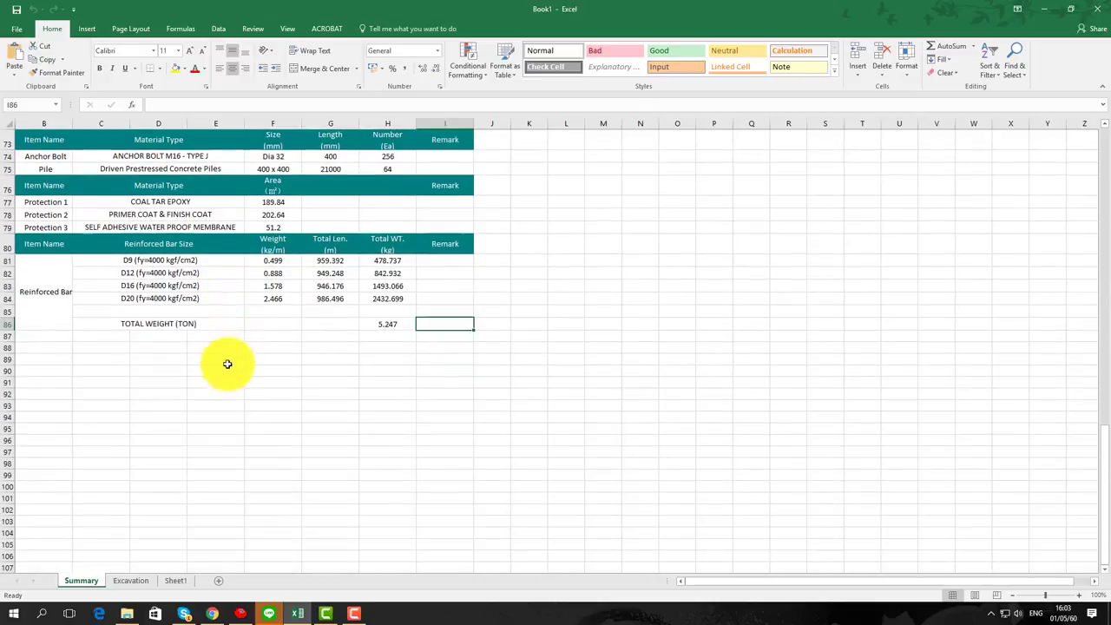
{"action": "left_click", "coordinate": [1092, 11]}
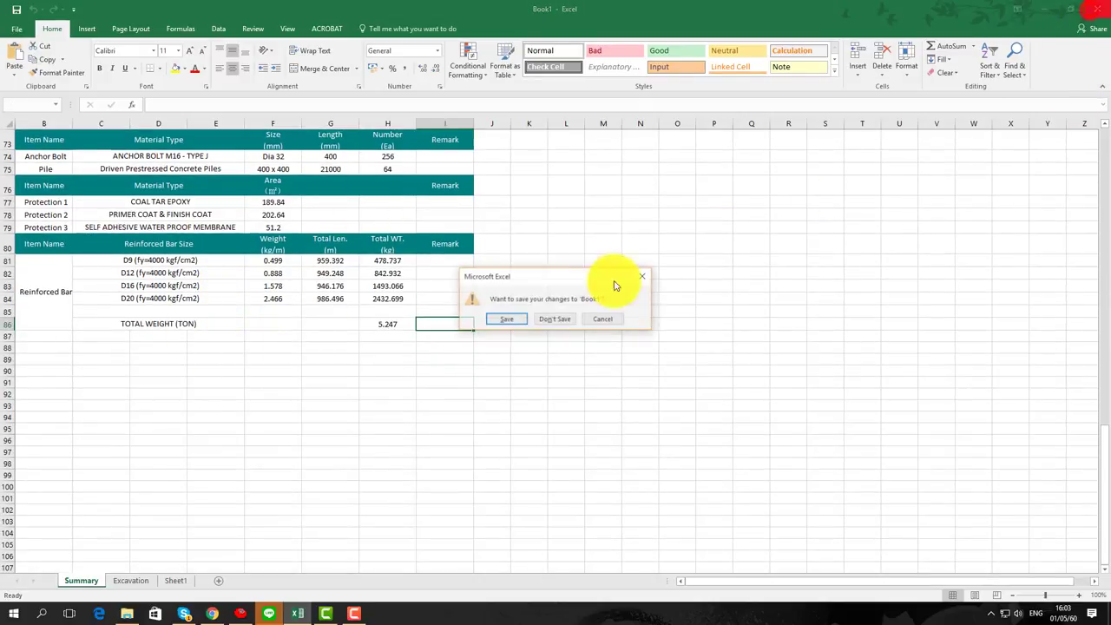
{"action": "left_click", "coordinate": [560, 321]}
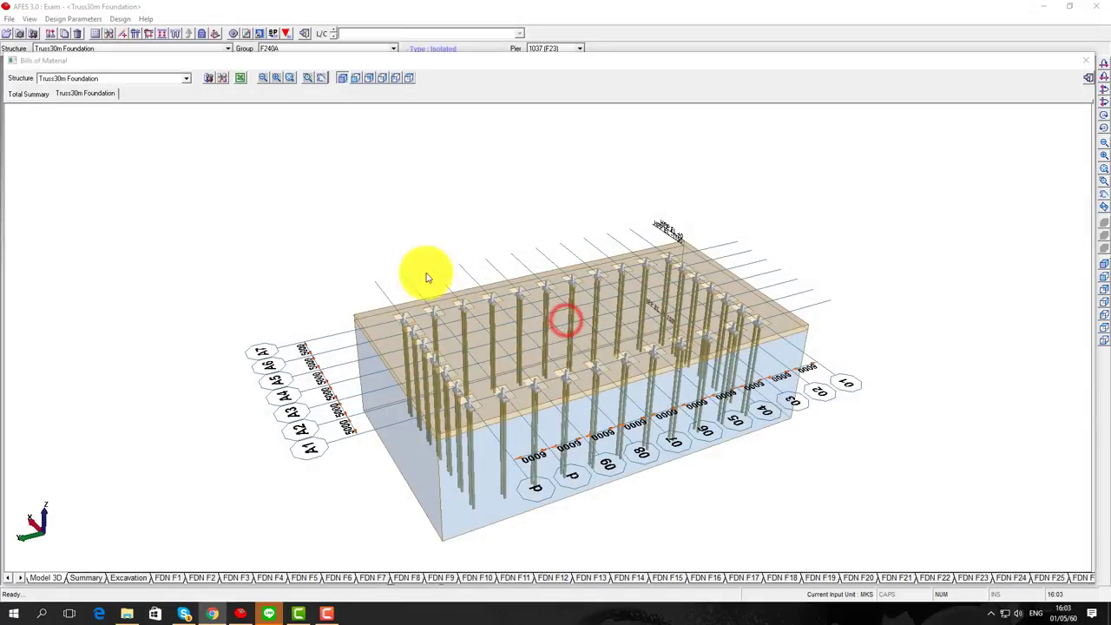
{"action": "left_click", "coordinate": [1088, 67]}
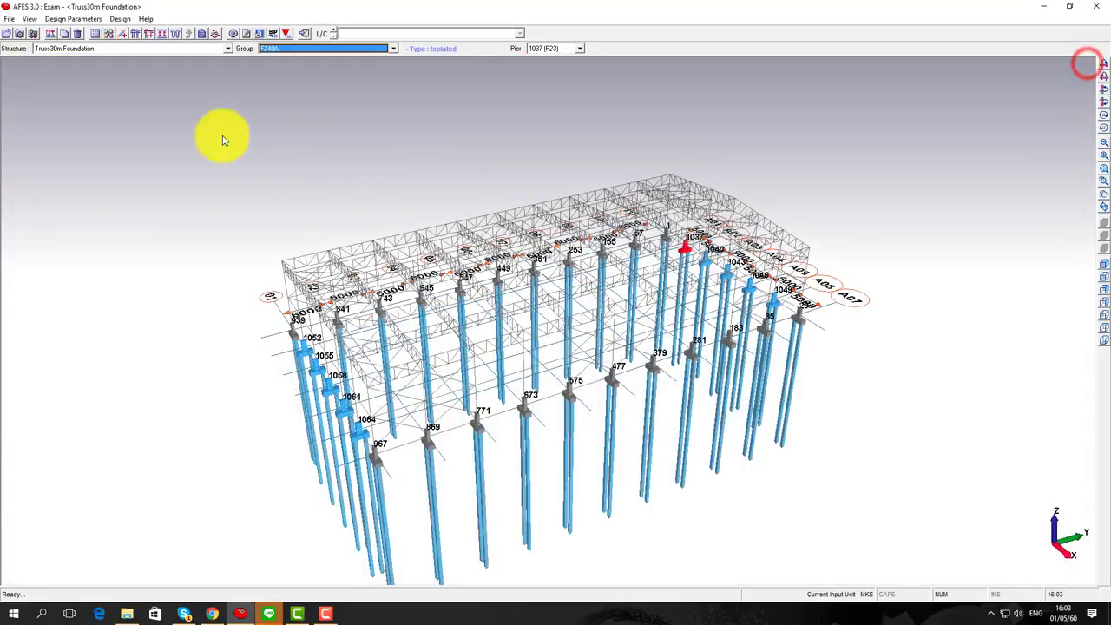
Generate drawings for Truss30m Foundation-F1 only, on A1 sheets in DWG R14 format, including the standard drawing, layout drawing and bar bending schedule
{"action": "left_click", "coordinate": [257, 35]}
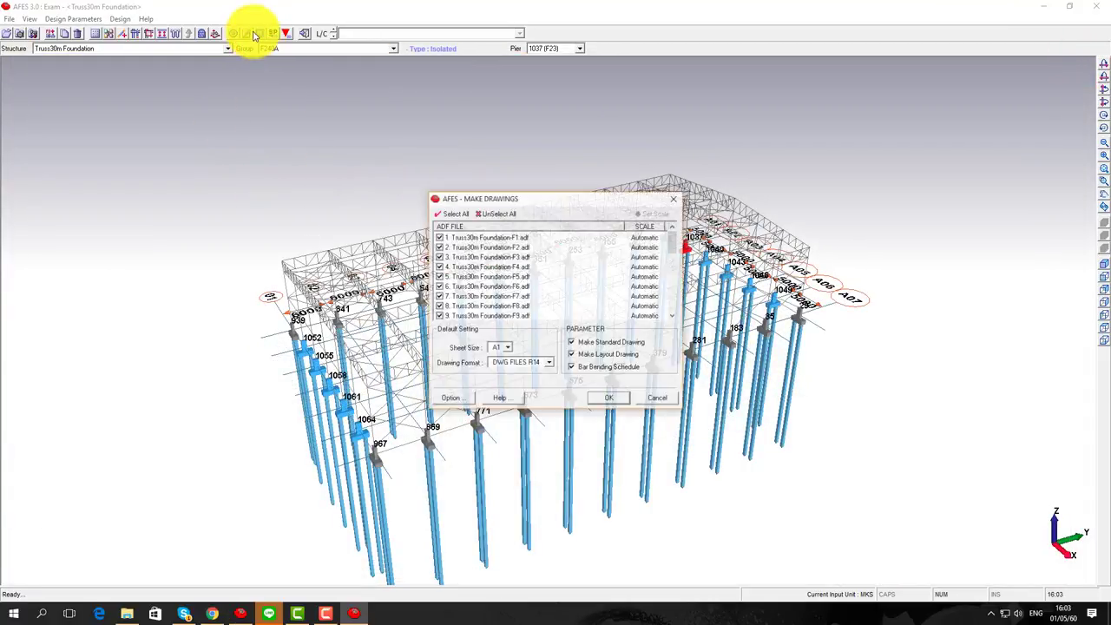
{"action": "left_click", "coordinate": [498, 213]}
{"action": "left_click", "coordinate": [438, 238]}
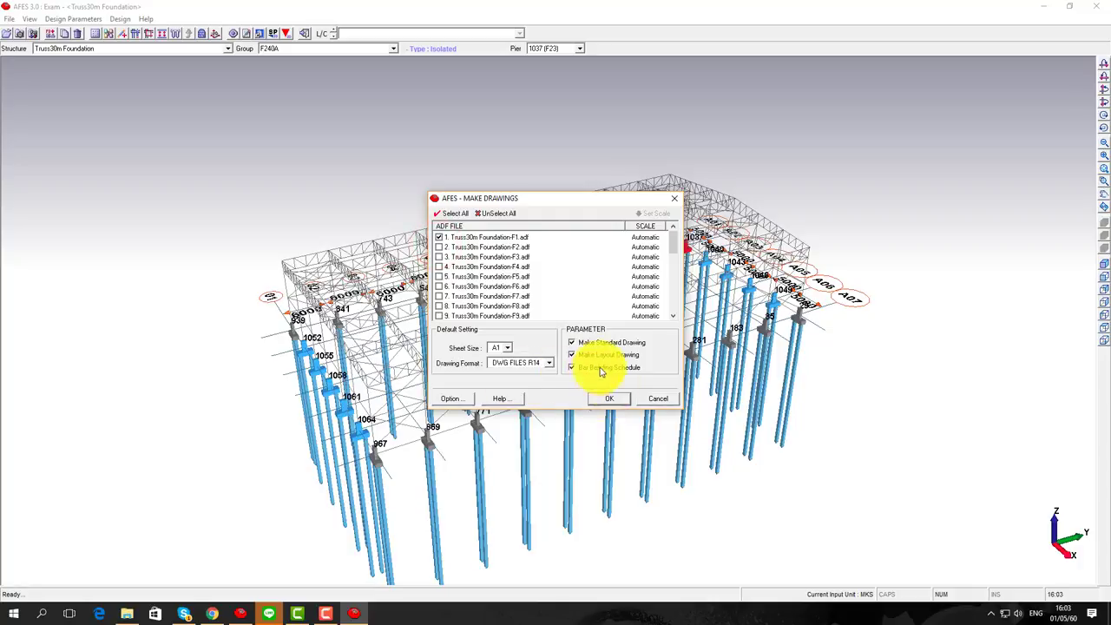
{"action": "left_click", "coordinate": [609, 399]}
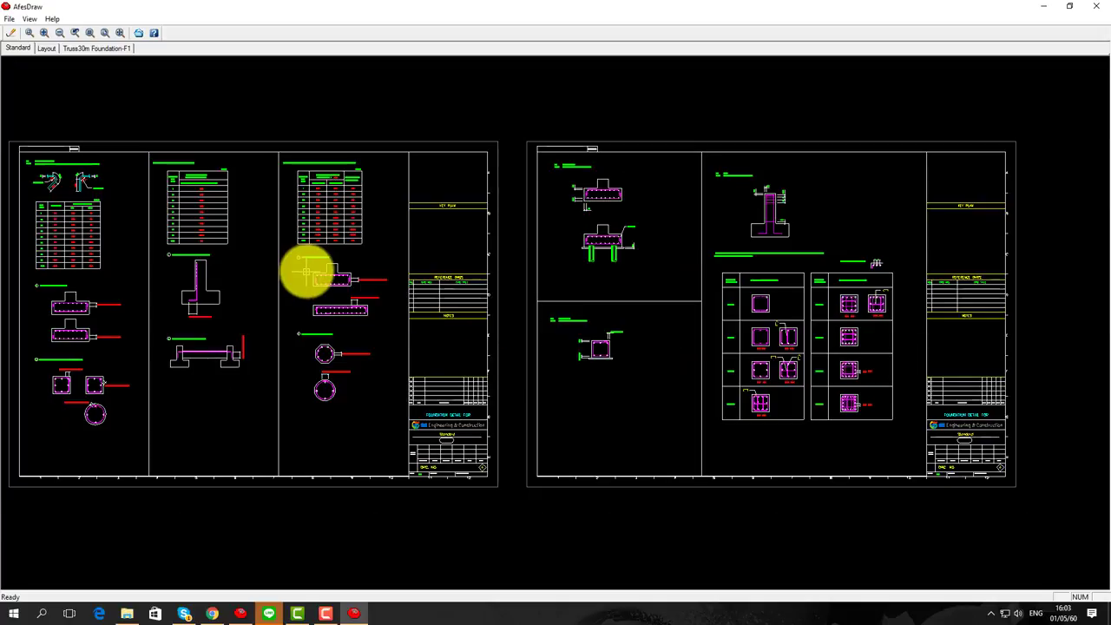
Examine the standard details, the foundation arrangement plan, and footing F1's detail drawing with its bar bending schedule
{"action": "scroll", "coordinate": [305, 272], "scroll_direction": "down", "scroll_amount": 1}
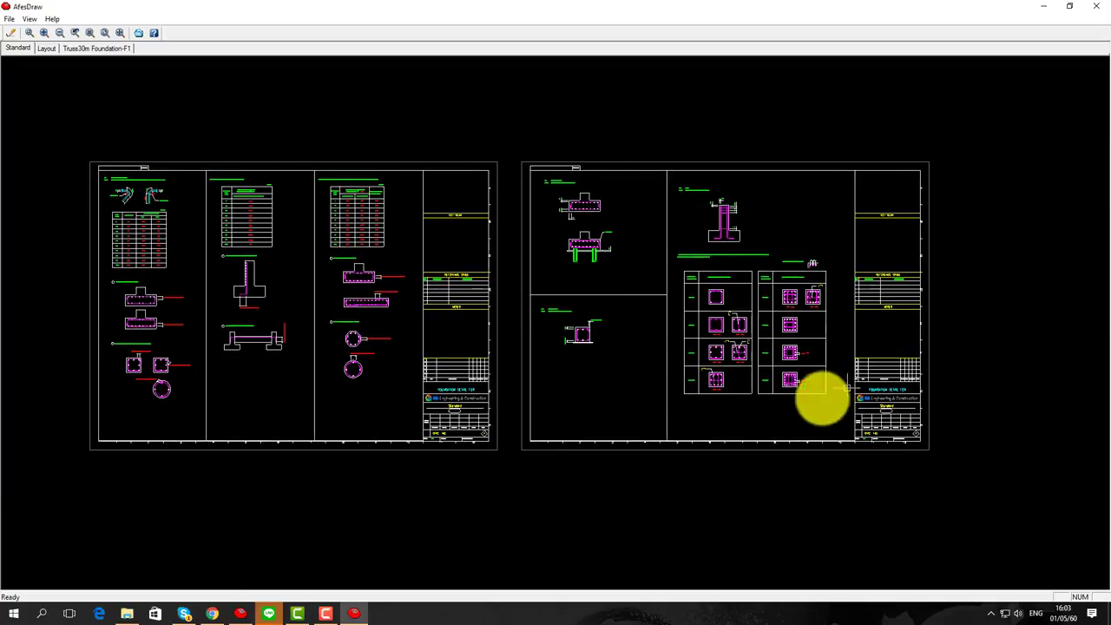
{"action": "left_click", "coordinate": [45, 48]}
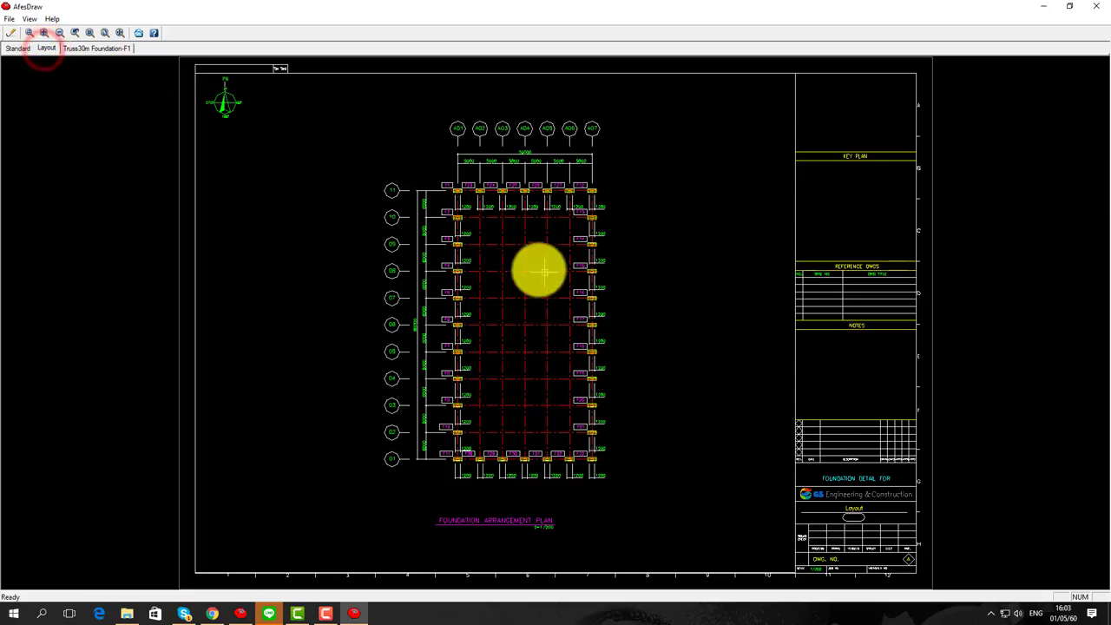
{"action": "left_click", "coordinate": [97, 48]}
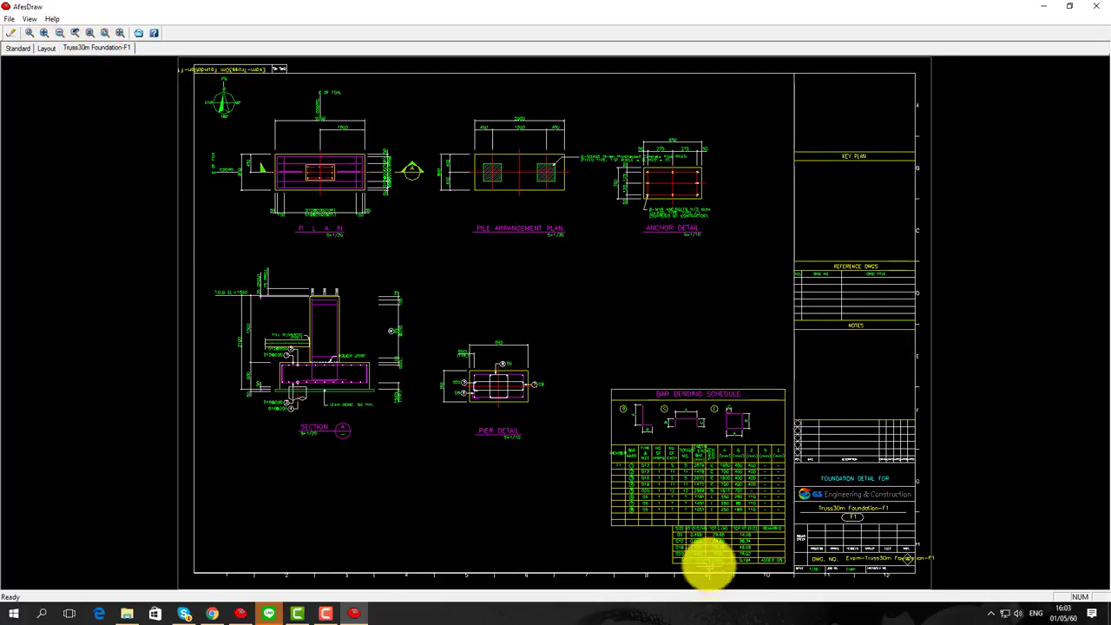
{"action": "scroll", "coordinate": [756, 565], "scroll_direction": "up", "scroll_amount": 3}
{"action": "scroll", "coordinate": [738, 496], "scroll_direction": "down", "scroll_amount": 1}
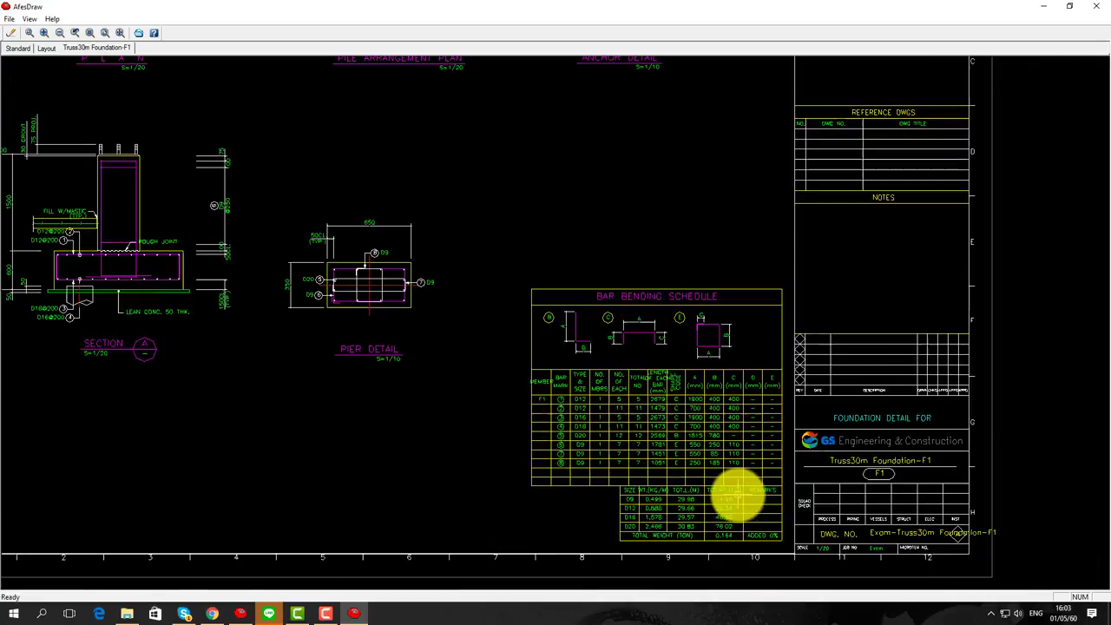
{"action": "scroll", "coordinate": [738, 497], "scroll_direction": "down", "scroll_amount": 2}
{"action": "left_click_drag", "start_coordinate": [582, 260], "coordinate": [590, 284]}
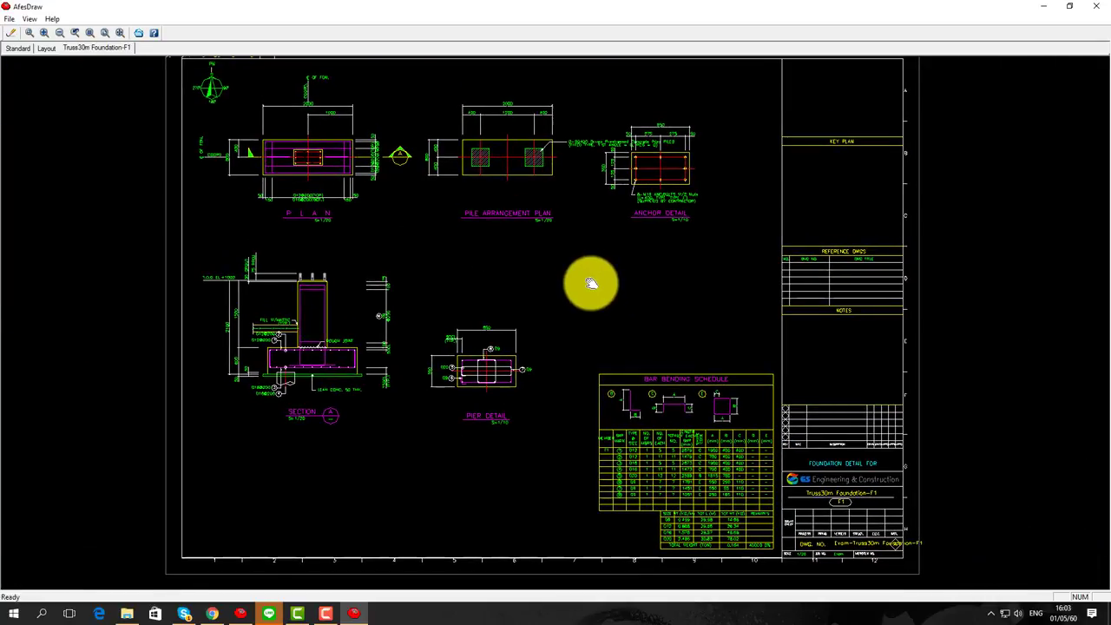
{"action": "scroll", "coordinate": [591, 284], "scroll_direction": "down", "scroll_amount": 2}
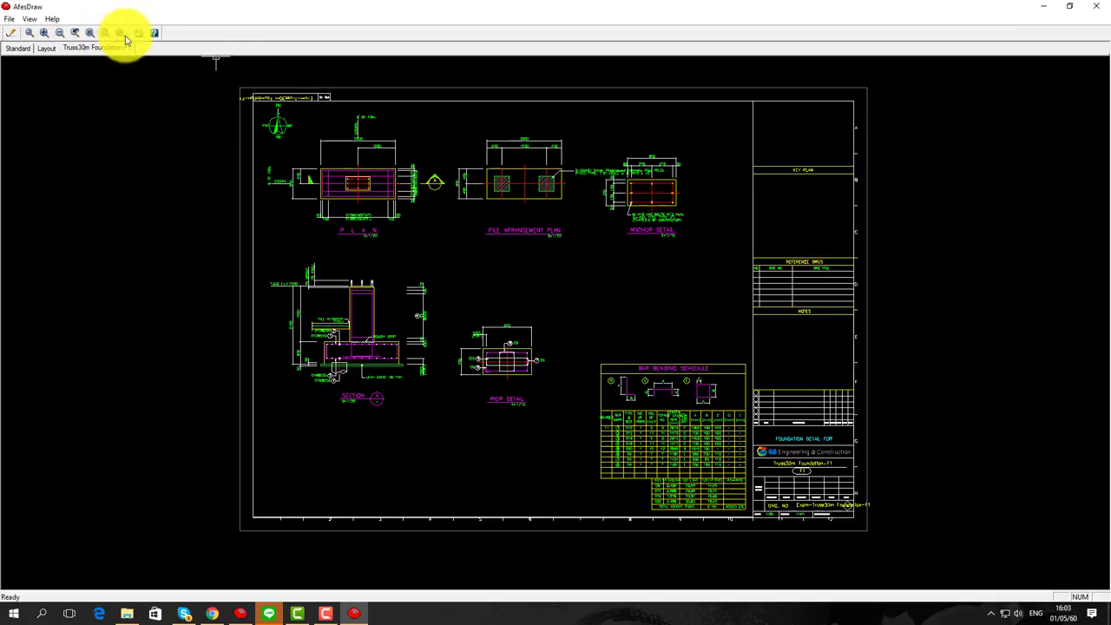
Check the generated DWG files in the Exam output folder, and close the folder and the drawing viewer
{"action": "left_click", "coordinate": [135, 35]}
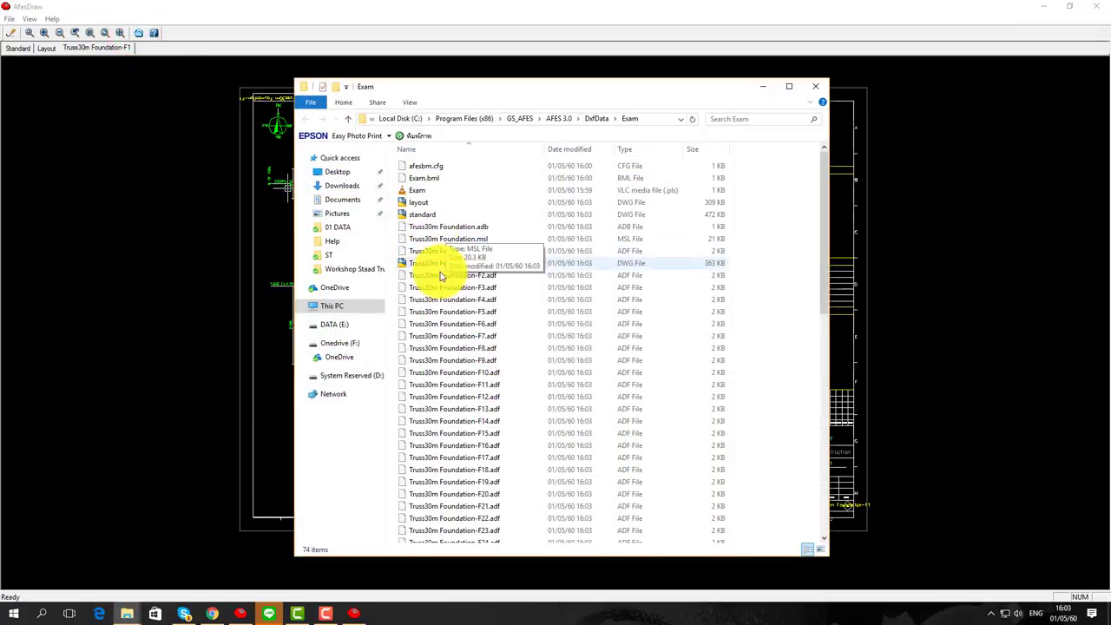
{"action": "left_click", "coordinate": [464, 263]}
{"action": "left_click", "coordinate": [423, 202]}
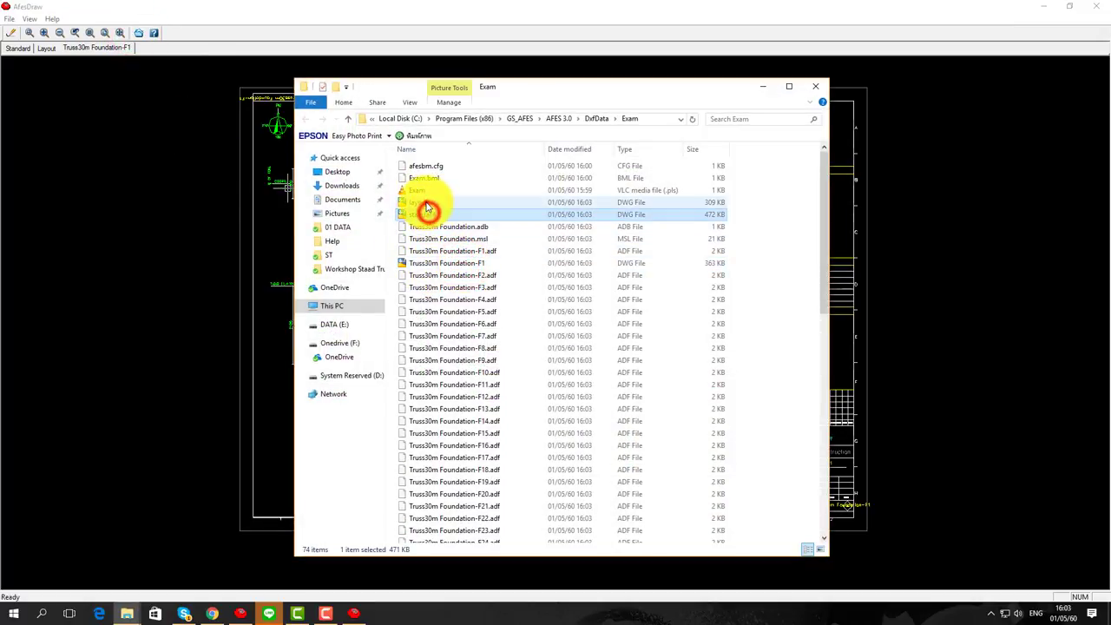
{"action": "left_click", "coordinate": [821, 86]}
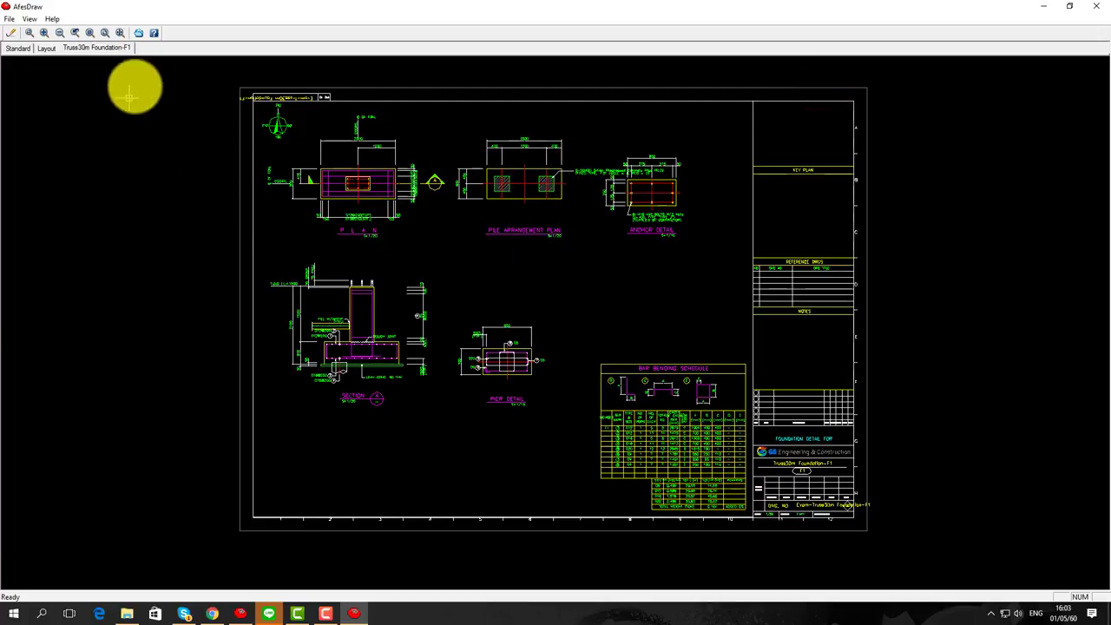
{"action": "left_click", "coordinate": [1099, 11]}
{"action": "left_click", "coordinate": [749, 154]}
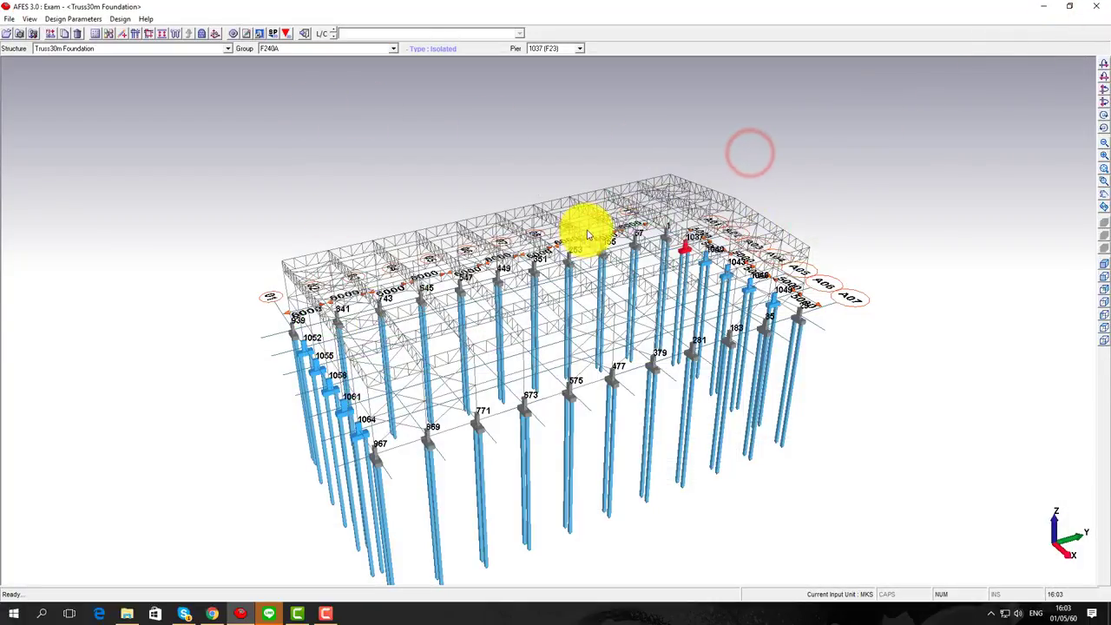
Inspect the foundation model in 3D and the pile layout of group F240A, and close the layout without changes
{"action": "left_click_drag", "start_coordinate": [587, 234], "coordinate": [593, 263]}
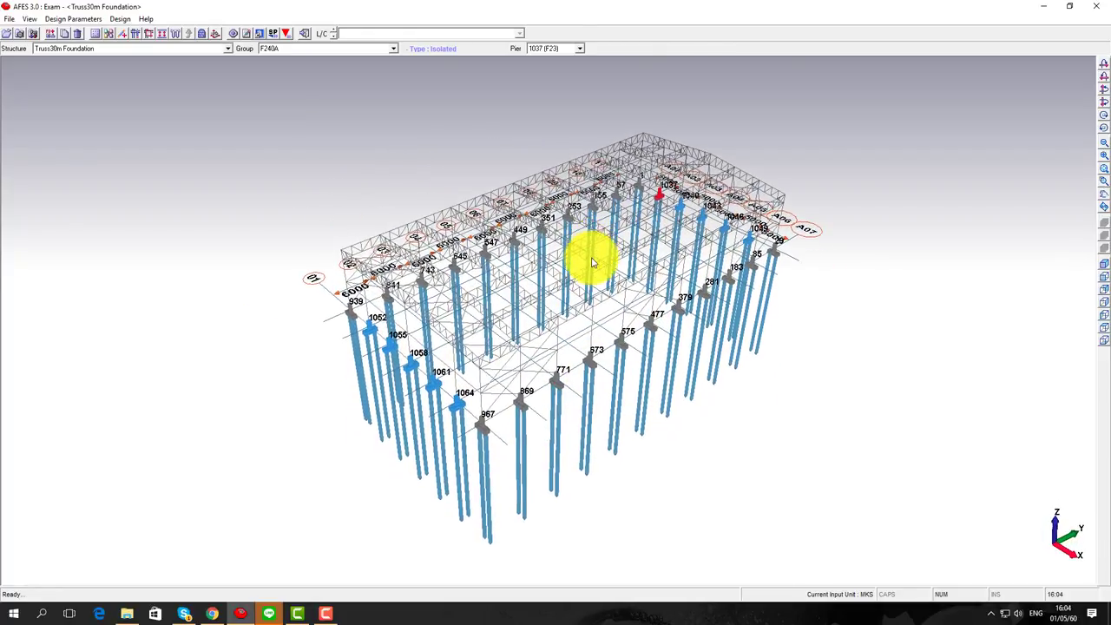
{"action": "scroll", "coordinate": [504, 446], "scroll_direction": "up", "scroll_amount": 1}
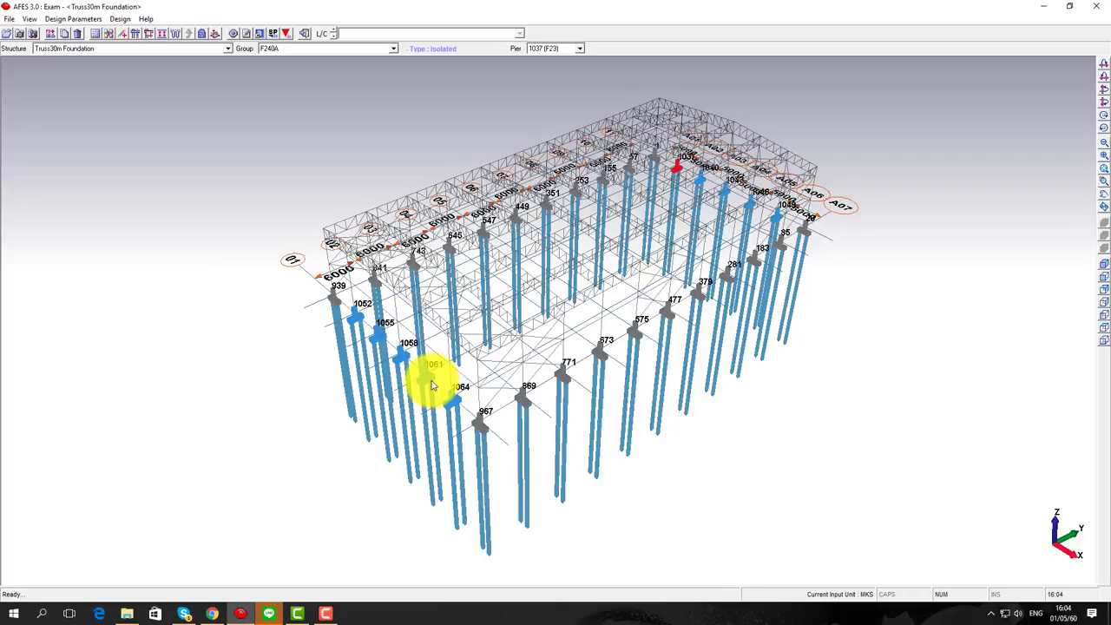
{"action": "left_click", "coordinate": [175, 35]}
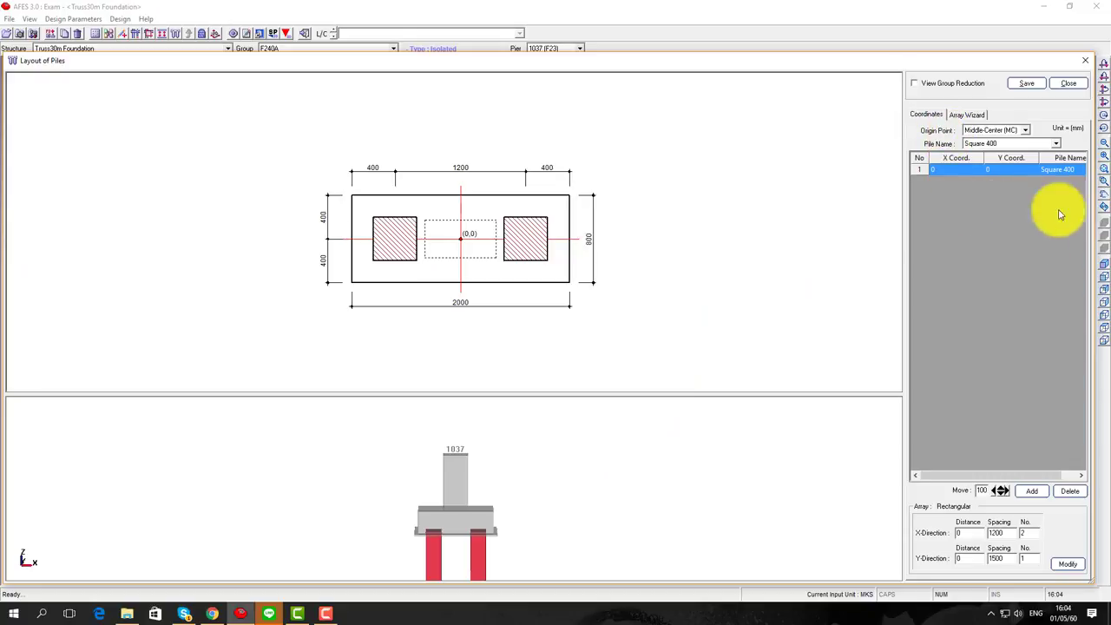
{"action": "left_click", "coordinate": [1080, 86]}
{"action": "left_click", "coordinate": [836, 336]}
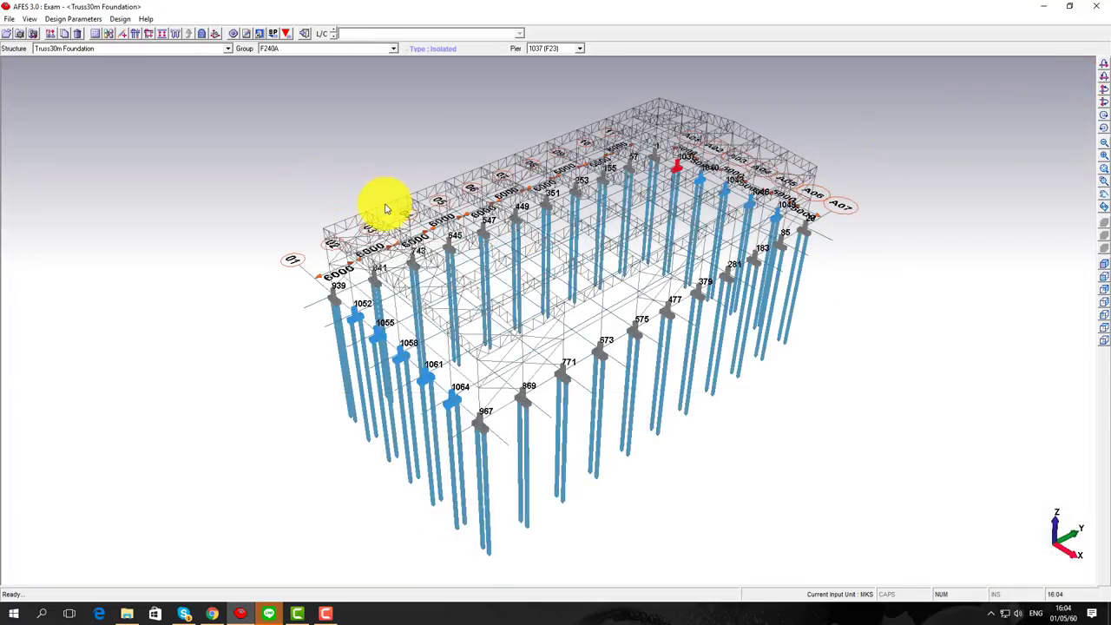